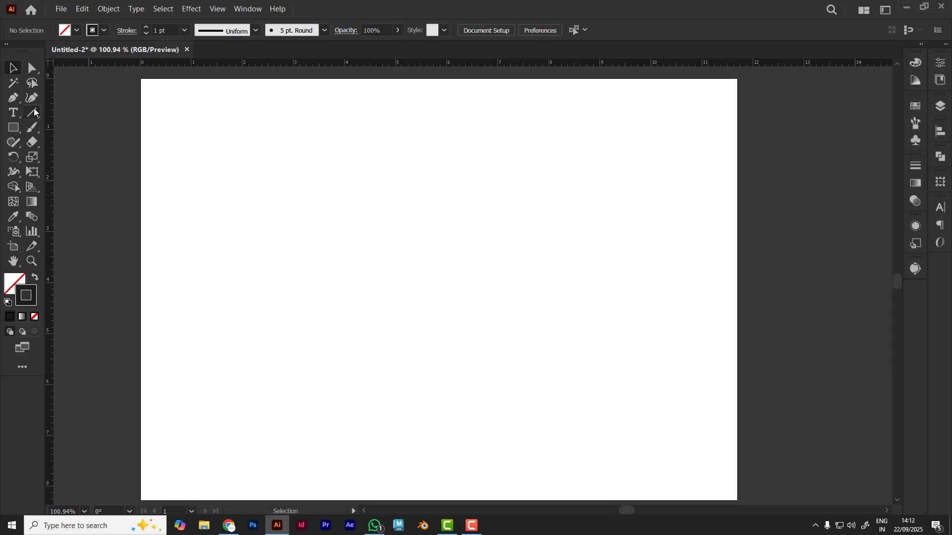
Draw four freehand straight lines with the Line Segment tool: one nearly horizontal across the artboard, one slanted below it and two slanted above
{"action": "left_click", "coordinate": [33, 114]}
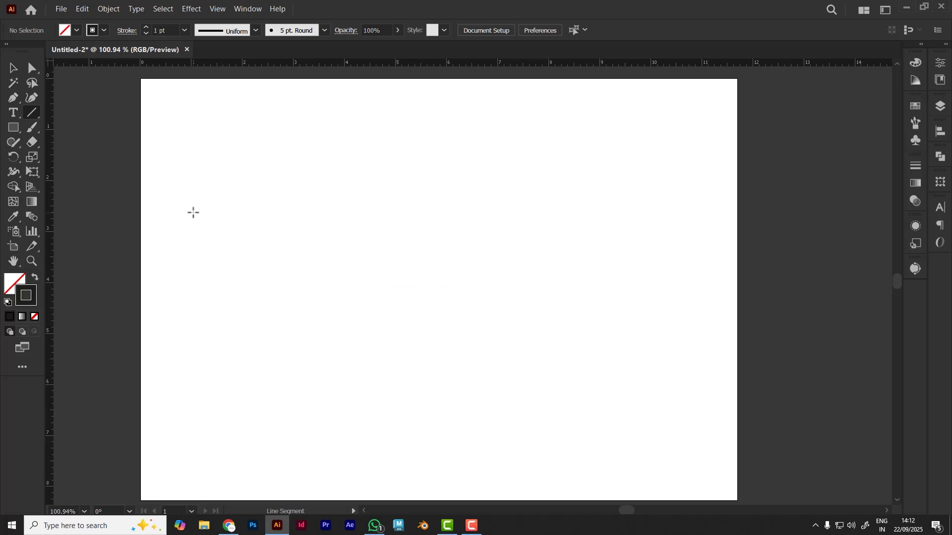
{"action": "left_click_drag", "start_coordinate": [193, 213], "coordinate": [630, 212]}
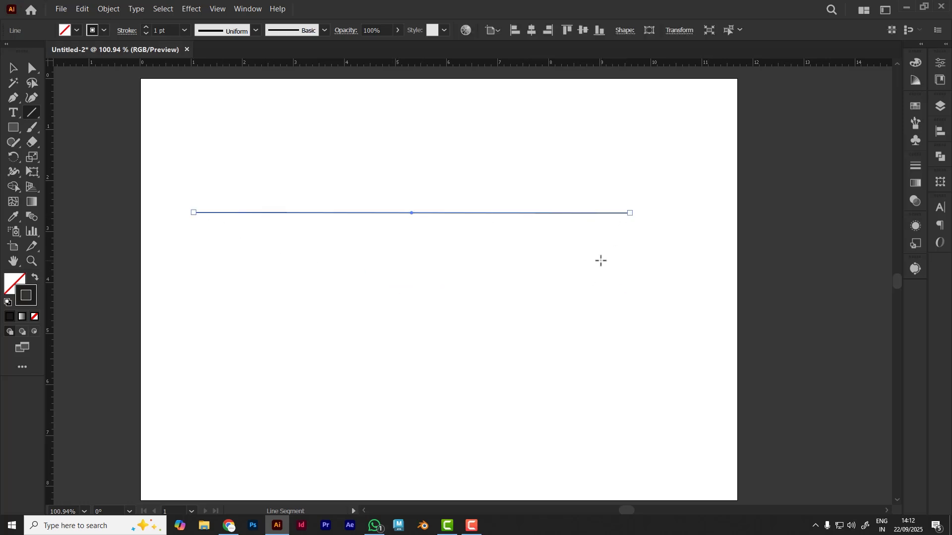
{"action": "left_click_drag", "start_coordinate": [200, 247], "coordinate": [565, 327]}
{"action": "mouse_move", "coordinate": [256, 179]}
{"action": "left_mouse_down"}
{"action": "mouse_move", "coordinate": [382, 151]}
{"action": "mouse_move", "coordinate": [460, 120]}
{"action": "left_mouse_up"}
{"action": "left_click_drag", "start_coordinate": [527, 120], "coordinate": [647, 174]}
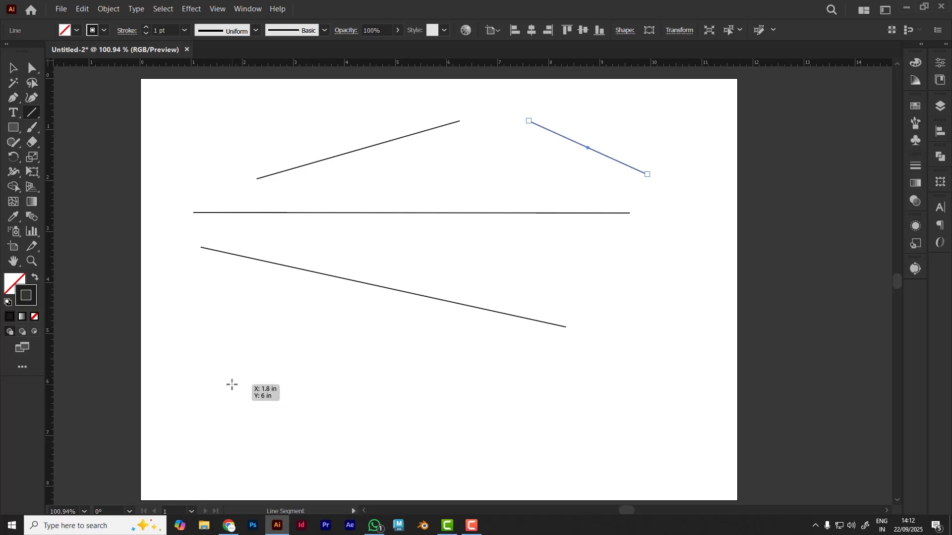
Draw an exactly horizontal line across the lower artboard and an exactly vertical one near its right edge, and deselect
{"action": "left_click_drag", "start_coordinate": [231, 384], "coordinate": [659, 384]}
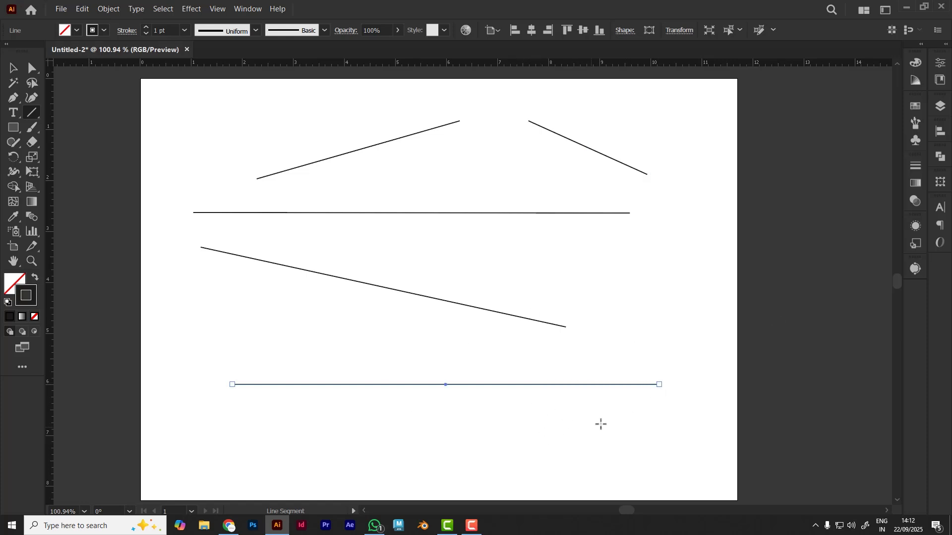
{"action": "left_click_drag", "start_coordinate": [701, 131], "coordinate": [701, 448]}
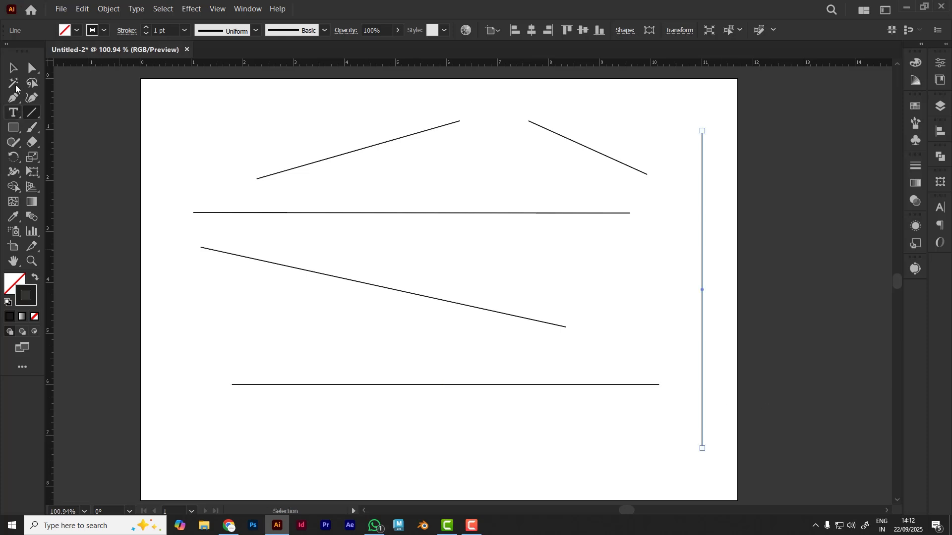
{"action": "left_click", "coordinate": [12, 67]}
{"action": "left_click", "coordinate": [173, 139]}
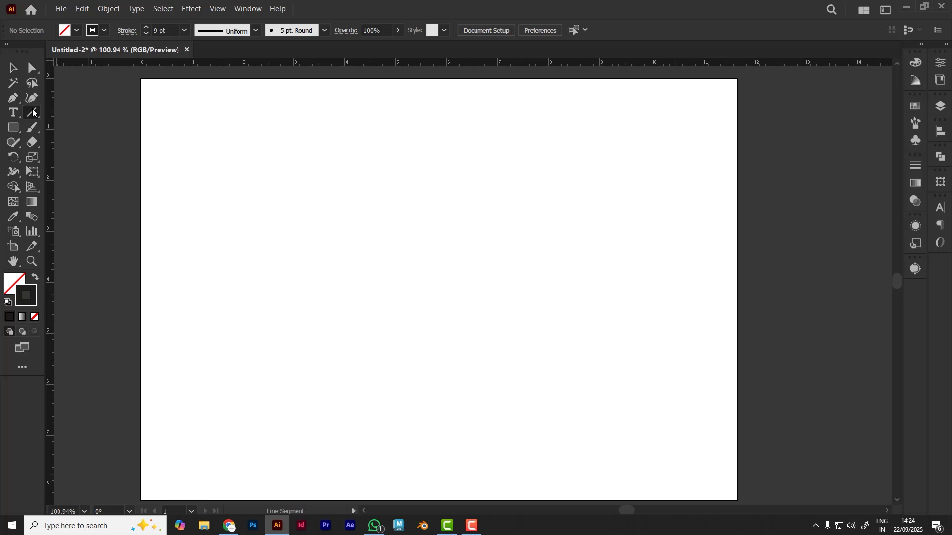
Draw four horizontal 9 pt lines staggered diagonally from the artboard's upper left to its lower right, and deselect
{"action": "key", "text": "backslash"}
{"action": "left_click_drag", "start_coordinate": [204, 152], "coordinate": [422, 151]}
{"action": "left_click_drag", "start_coordinate": [284, 221], "coordinate": [533, 221]}
{"action": "left_click_drag", "start_coordinate": [401, 286], "coordinate": [621, 286]}
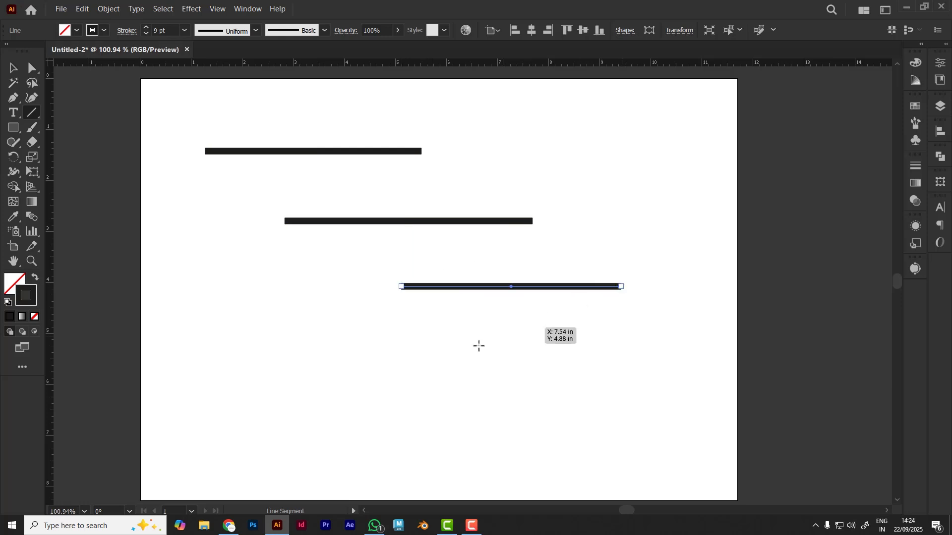
{"action": "left_click_drag", "start_coordinate": [518, 344], "coordinate": [686, 344]}
{"action": "left_click", "coordinate": [13, 68]}
{"action": "left_click", "coordinate": [275, 323]}
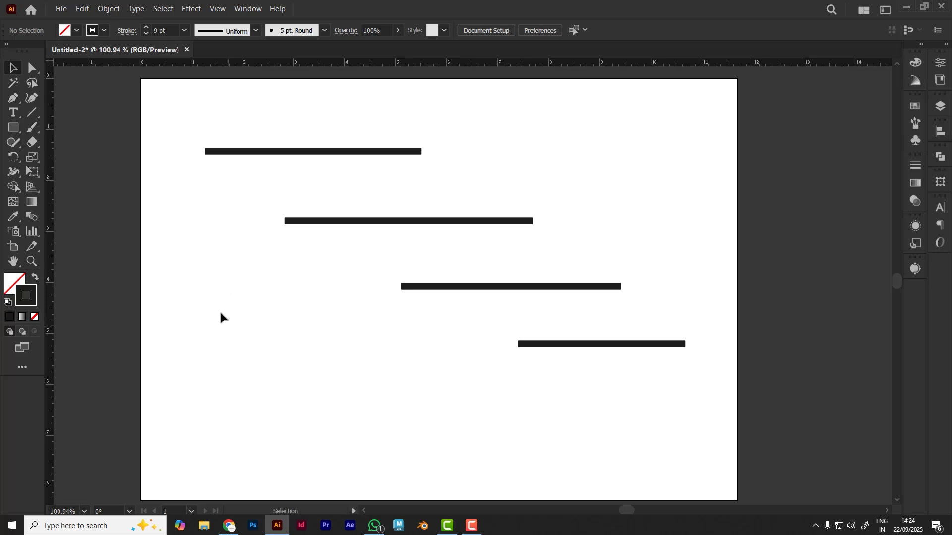
Select the topmost line and examine its stroke weight and the other available stroke options
{"action": "left_click", "coordinate": [224, 152]}
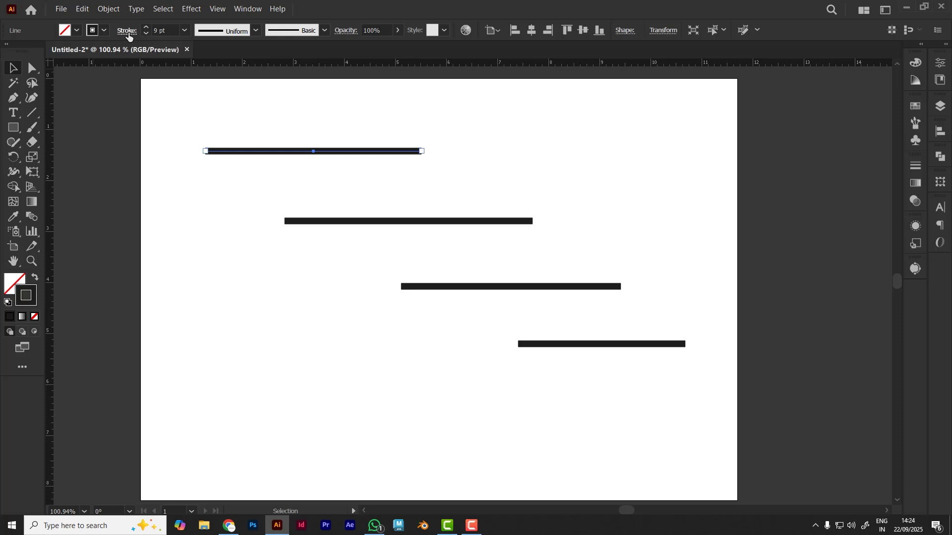
{"action": "left_click", "coordinate": [173, 28]}
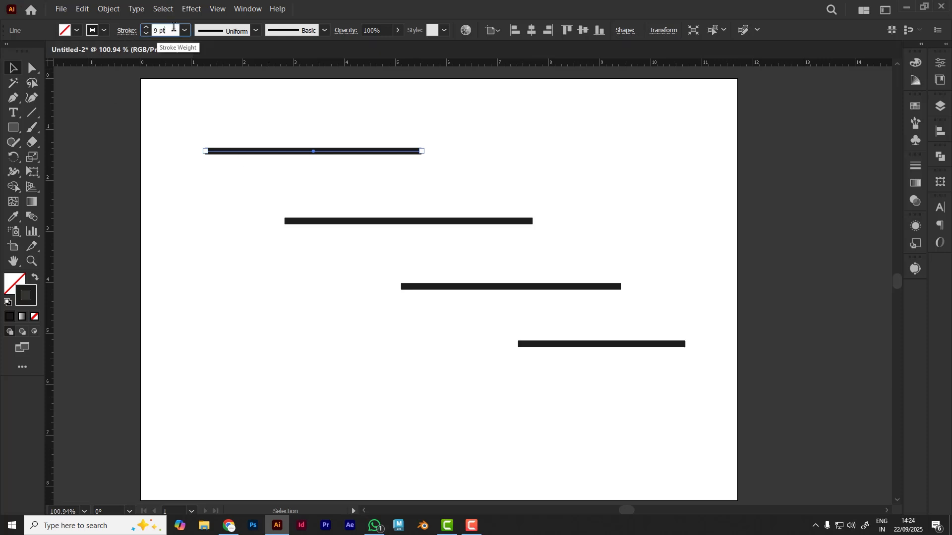
{"action": "left_click", "coordinate": [129, 30]}
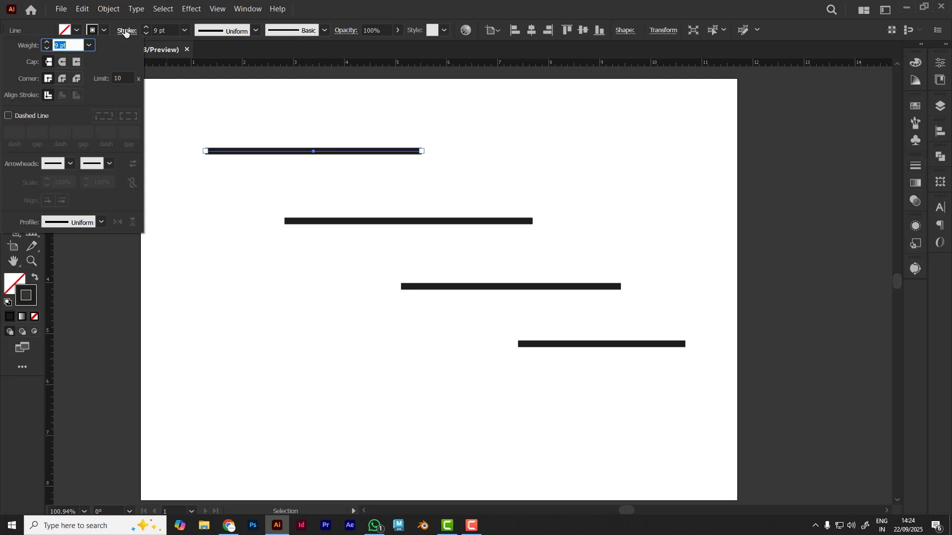
{"action": "left_click", "coordinate": [309, 29]}
{"action": "left_click", "coordinate": [309, 29]}
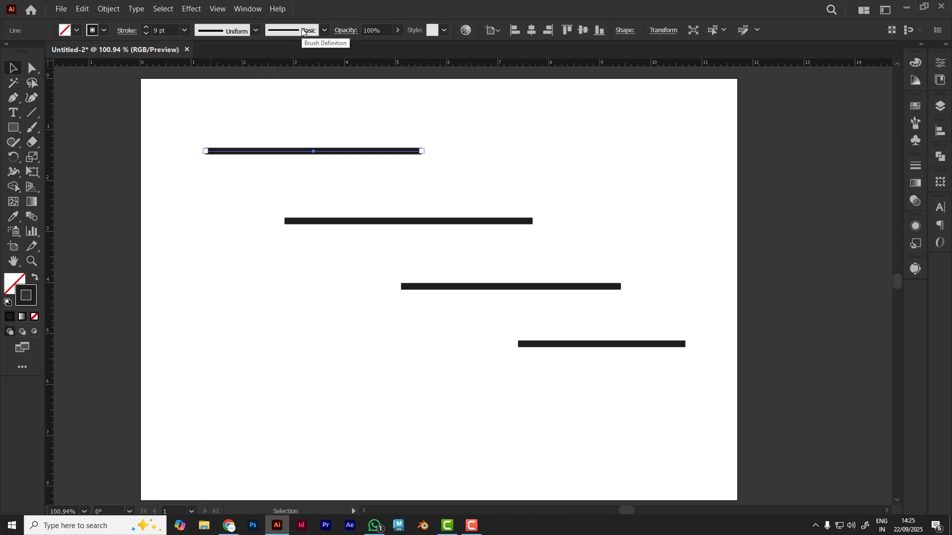
Try the 5 pt. Round, 15 pt. Round, 3 pt. Oval, 5 pt. Oval, 5 pt. Flat and Basic brushes on the topmost line
{"action": "left_click", "coordinate": [303, 31]}
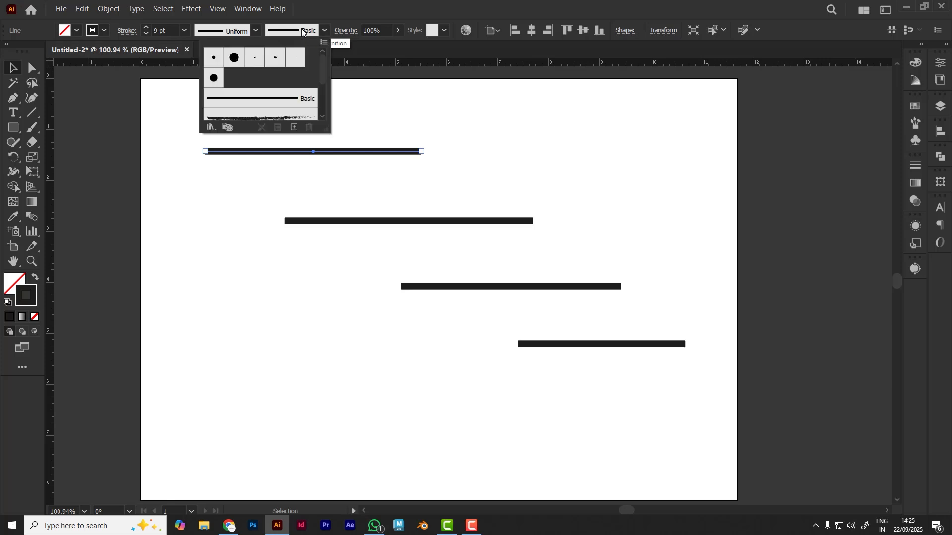
{"action": "left_click", "coordinate": [213, 57]}
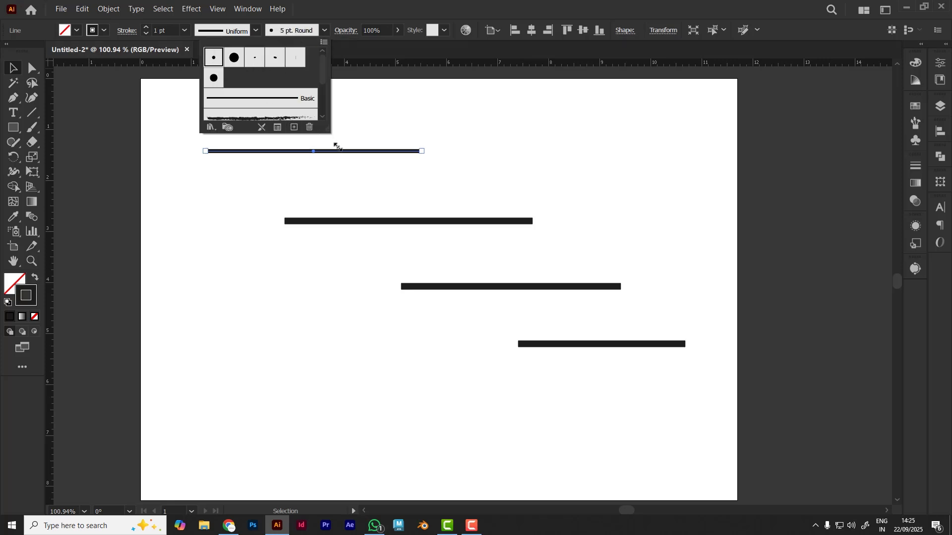
{"action": "left_click", "coordinate": [236, 60]}
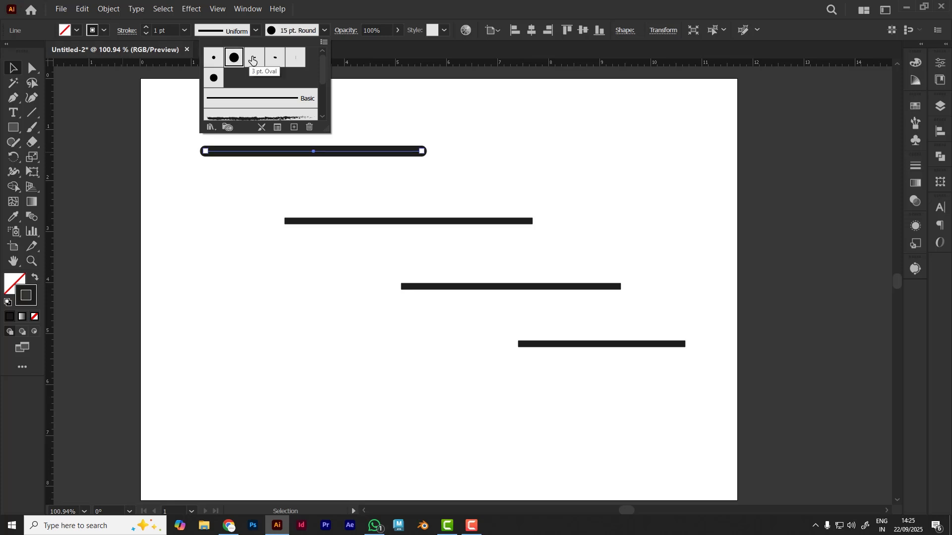
{"action": "left_click", "coordinate": [254, 59]}
{"action": "left_click", "coordinate": [276, 59]}
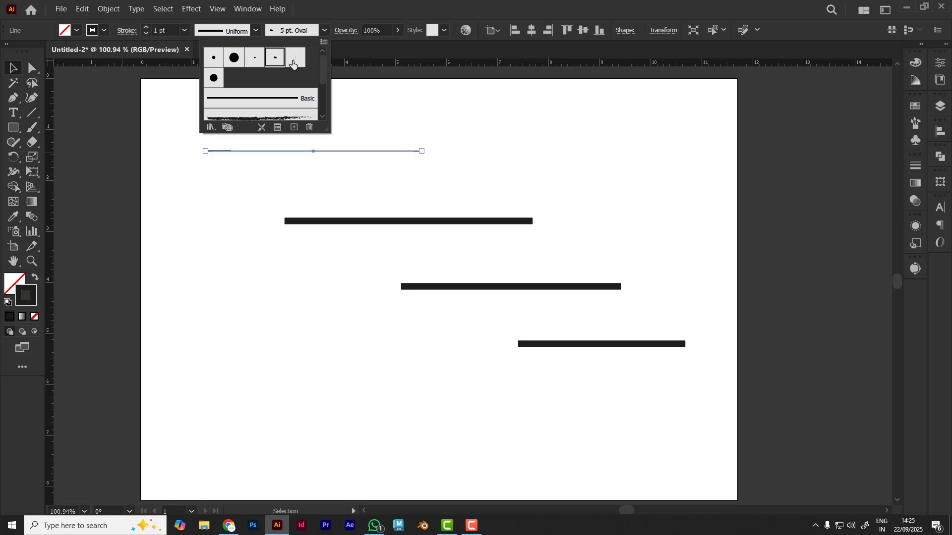
{"action": "left_click", "coordinate": [295, 59]}
{"action": "left_click", "coordinate": [250, 109]}
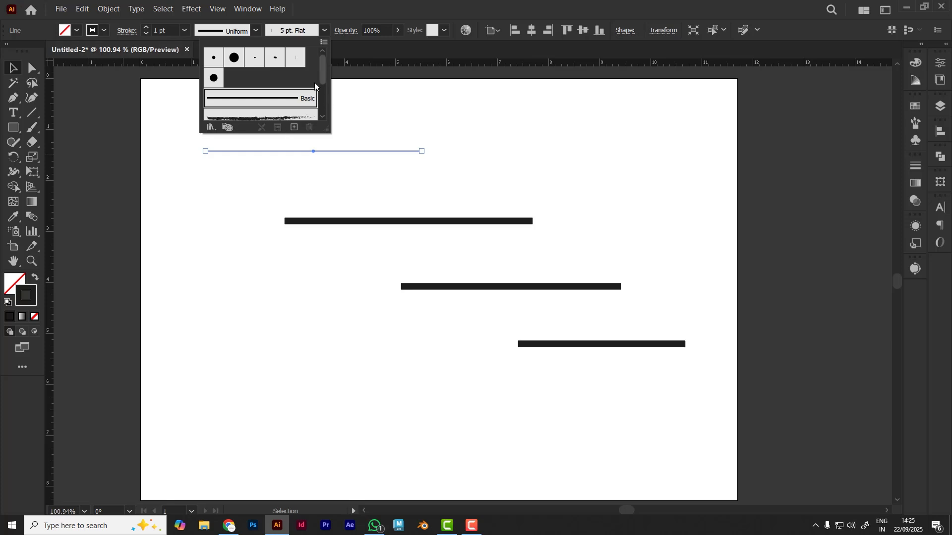
Try the charcoal-textured, orange ornamental and 6.00 bristle brushes on the topmost line
{"action": "scroll", "coordinate": [276, 104], "scroll_direction": "down", "scroll_amount": 2}
{"action": "left_click", "coordinate": [260, 84]}
{"action": "left_click", "coordinate": [276, 103]}
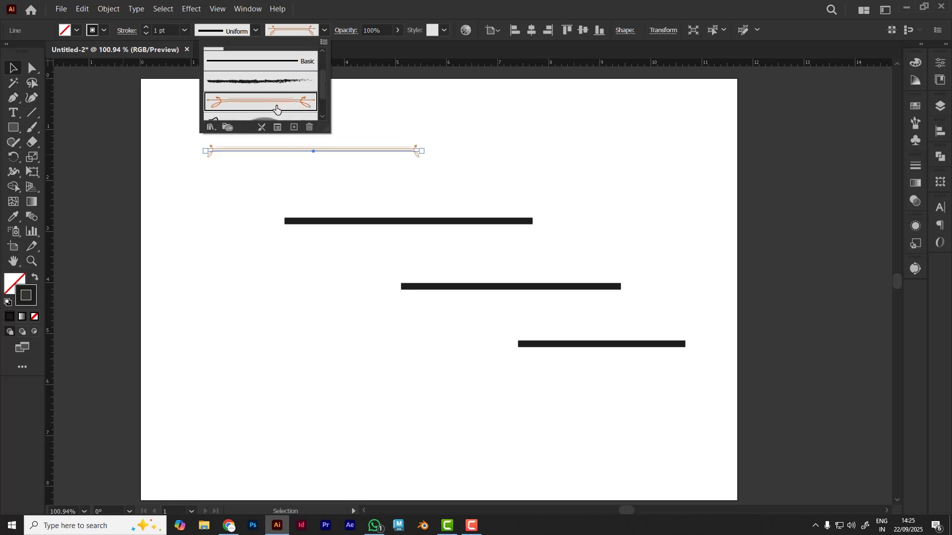
{"action": "scroll", "coordinate": [275, 99], "scroll_direction": "down", "scroll_amount": 2}
{"action": "left_click", "coordinate": [279, 88]}
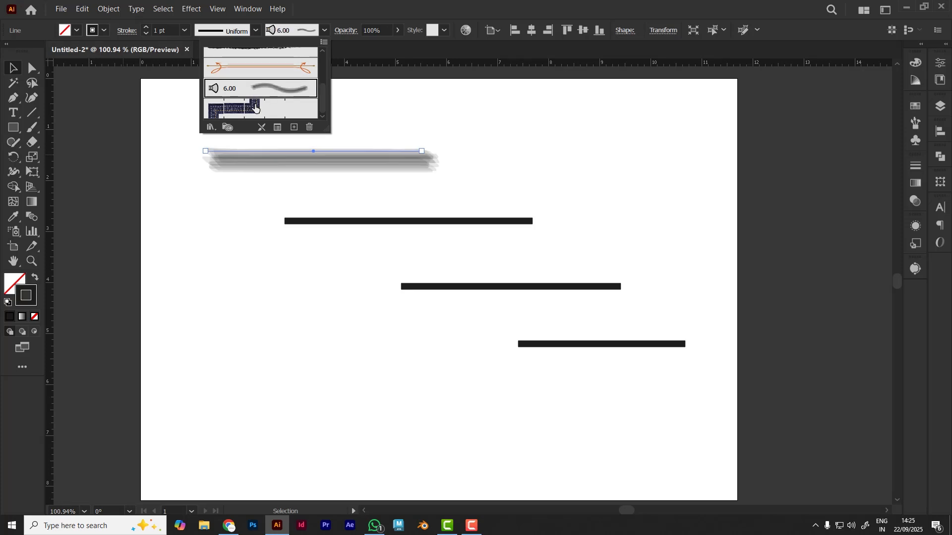
Apply the denim stitch pattern brush to the topmost line and deselect it
{"action": "left_click", "coordinate": [256, 114]}
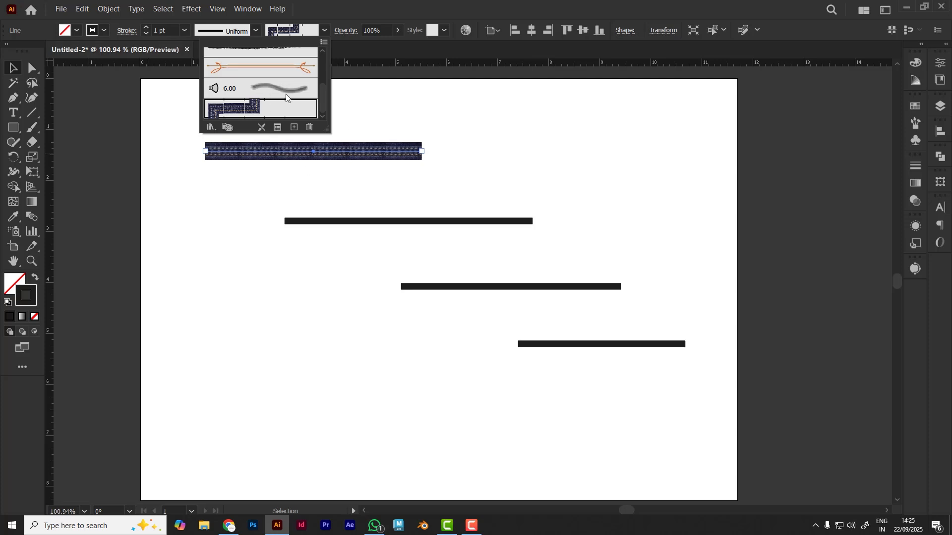
{"action": "left_click", "coordinate": [325, 32]}
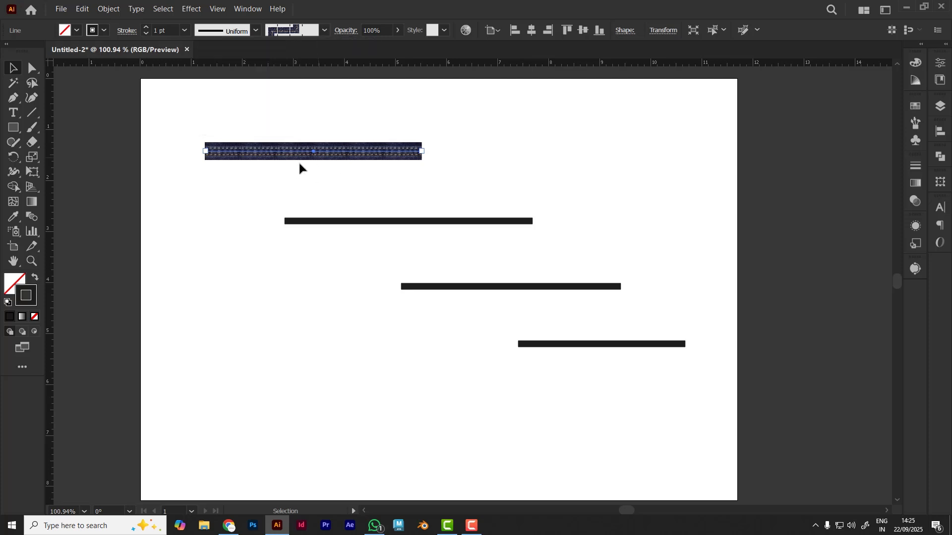
{"action": "left_click", "coordinate": [265, 170]}
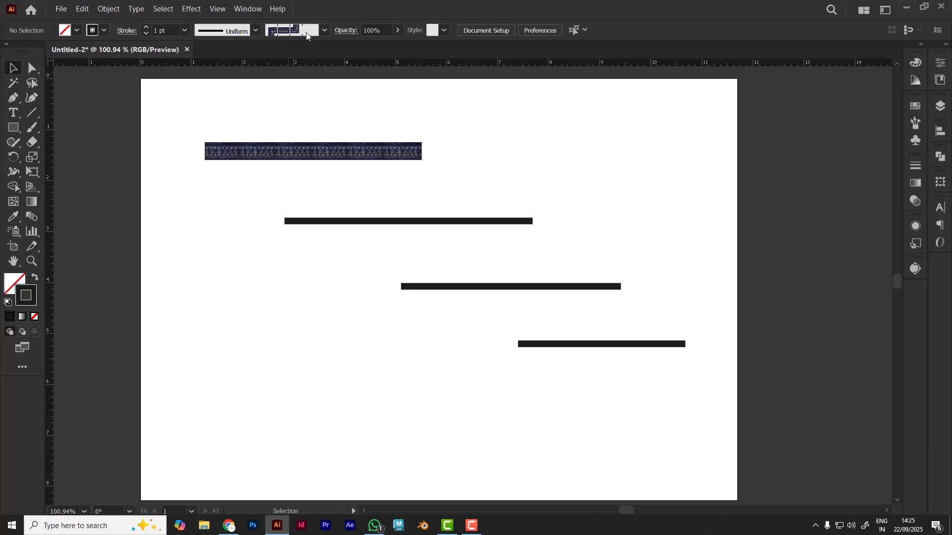
Try thicker stroke weights up to 52 pt on the second line, and reduce its weight to 1 pt
{"action": "left_click", "coordinate": [379, 224]}
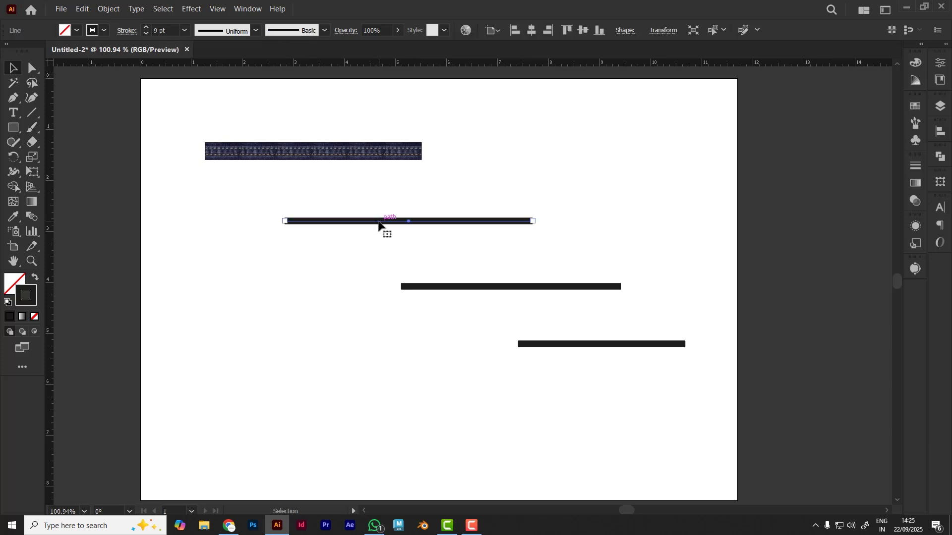
{"action": "left_click", "coordinate": [176, 29]}
{"action": "key", "text": "Up"}
{"action": "key", "text": "Up"}
{"action": "key", "text": "Up"}
{"action": "key", "text": "Up"}
{"action": "key", "text": "Up"}
{"action": "key", "text": "Up"}
{"action": "key", "text": "Up"}
{"action": "key", "text": "Up"}
{"action": "key", "text": "Up"}
{"action": "key", "text": "Up"}
{"action": "key", "text": "Up"}
{"action": "key", "text": "Up"}
{"action": "key", "text": "Up"}
{"action": "key", "text": "Up"}
{"action": "key", "text": "Up"}
{"action": "key", "text": "Up"}
{"action": "key", "text": "Up"}
{"action": "key", "text": "Up"}
{"action": "key", "text": "Up"}
{"action": "key", "text": "Up"}
{"action": "key", "text": "Up"}
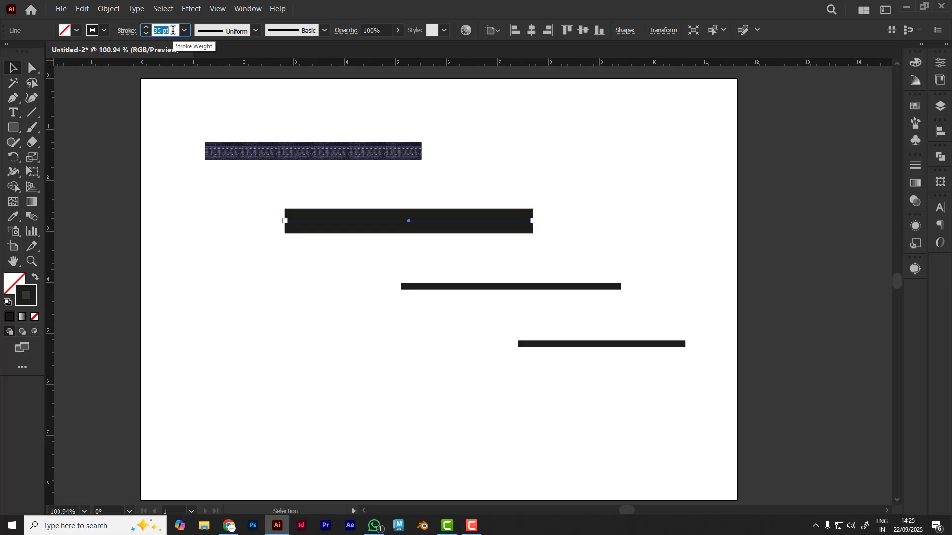
{"action": "key", "text": "Down"}
{"action": "key", "text": "Down"}
{"action": "key", "text": "Down"}
{"action": "key", "text": "Down"}
{"action": "key", "text": "Down"}
{"action": "key", "text": "Down"}
{"action": "key", "text": "Down"}
{"action": "key", "text": "Down"}
{"action": "key", "text": "Down"}
{"action": "key", "text": "Down"}
{"action": "key", "text": "Down"}
{"action": "key", "text": "Down"}
{"action": "key", "text": "Down"}
{"action": "key", "text": "Down"}
{"action": "key", "text": "Down"}
{"action": "key", "text": "Down"}
{"action": "key", "text": "Down"}
{"action": "key", "text": "Down"}
{"action": "key", "text": "Down"}
{"action": "key", "text": "Down"}
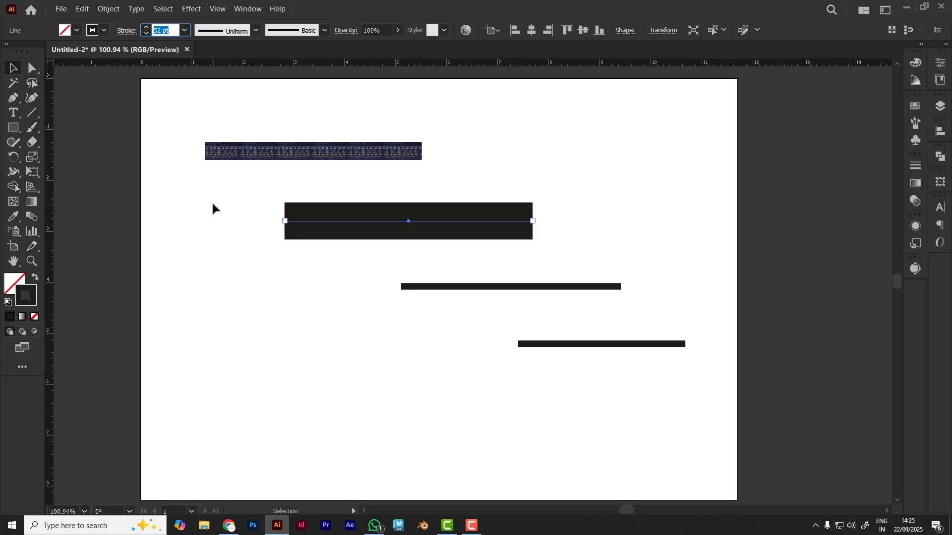
{"action": "key", "text": "Down"}
{"action": "key", "text": "Down"}
{"action": "key", "text": "Down"}
{"action": "key", "text": "Down"}
{"action": "key", "text": "Down"}
{"action": "key", "text": "Down"}
{"action": "key", "text": "Down"}
{"action": "key", "text": "Down"}
{"action": "key", "text": "Down"}
{"action": "key", "text": "Down"}
{"action": "key", "text": "Down"}
{"action": "key", "text": "Down"}
{"action": "key", "text": "Down"}
{"action": "key", "text": "Down"}
{"action": "key", "text": "Down"}
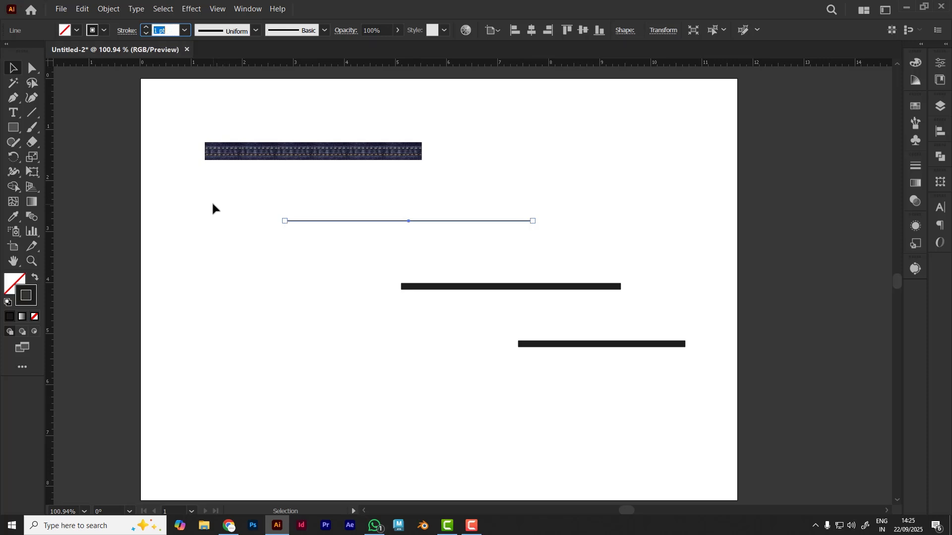
Set the second line's stroke weight to 21 pt and deselect it
{"action": "key", "text": "Up"}
{"action": "key", "text": "Up"}
{"action": "key", "text": "Up"}
{"action": "key", "text": "Up"}
{"action": "key", "text": "Up"}
{"action": "key", "text": "Up"}
{"action": "key", "text": "Up"}
{"action": "key", "text": "Up"}
{"action": "key", "text": "Up"}
{"action": "key", "text": "Up"}
{"action": "key", "text": "Up"}
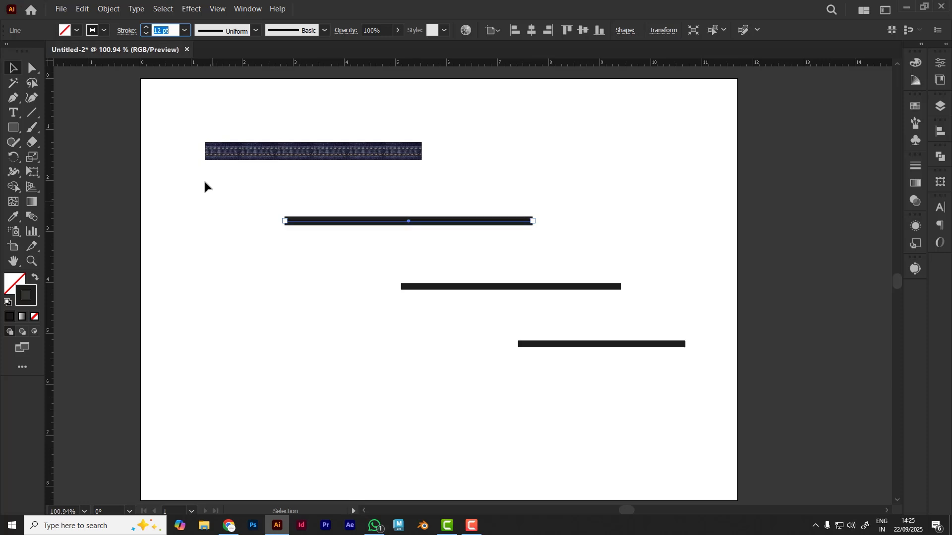
{"action": "key", "text": "Up"}
{"action": "key", "text": "Up"}
{"action": "key", "text": "Up"}
{"action": "key", "text": "Up"}
{"action": "key", "text": "Up"}
{"action": "key", "text": "Up"}
{"action": "key", "text": "Up"}
{"action": "key", "text": "Up"}
{"action": "key", "text": "Up"}
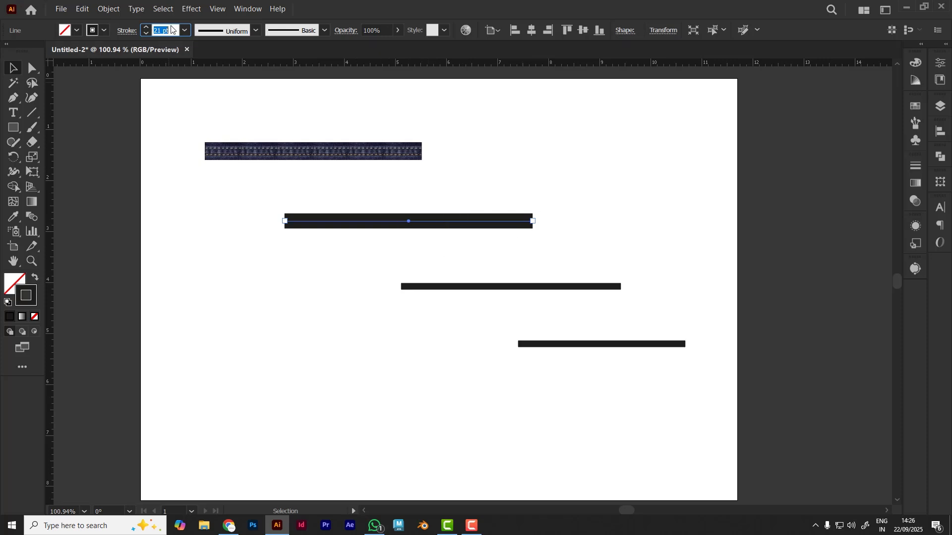
{"action": "left_click", "coordinate": [589, 226]}
Select the 21 pt line again and expand the Stroke settings to show all options
{"action": "scroll", "coordinate": [440, 248], "scroll_direction": "up", "scroll_amount": 2}
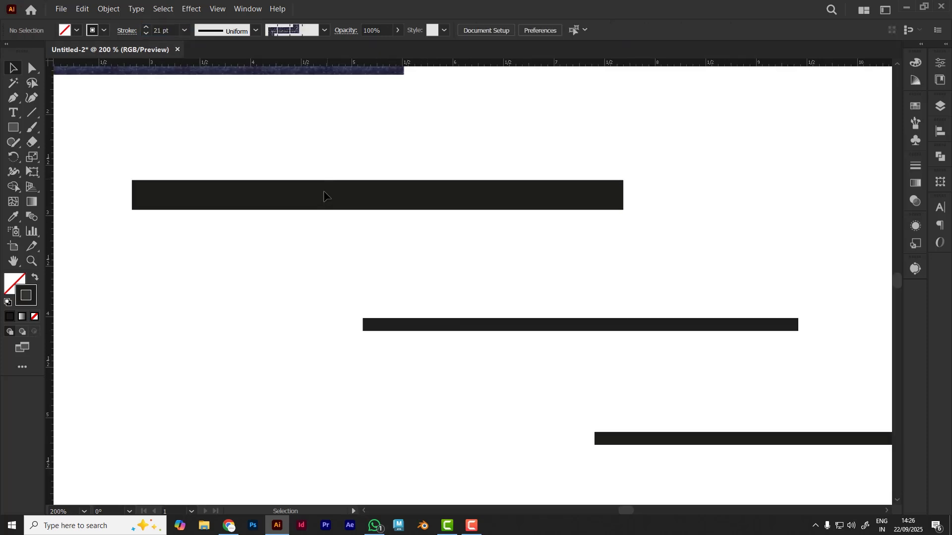
{"action": "left_click", "coordinate": [323, 197]}
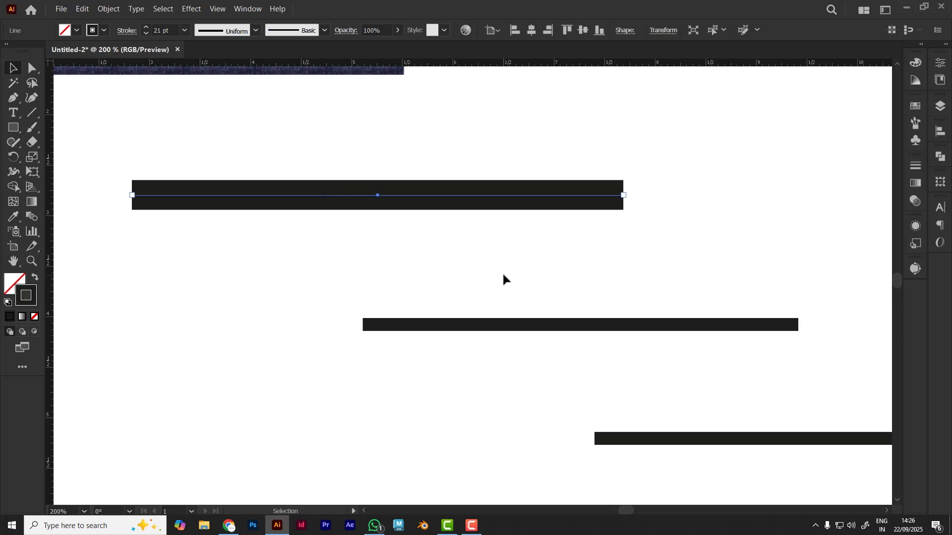
{"action": "left_click", "coordinate": [916, 169]}
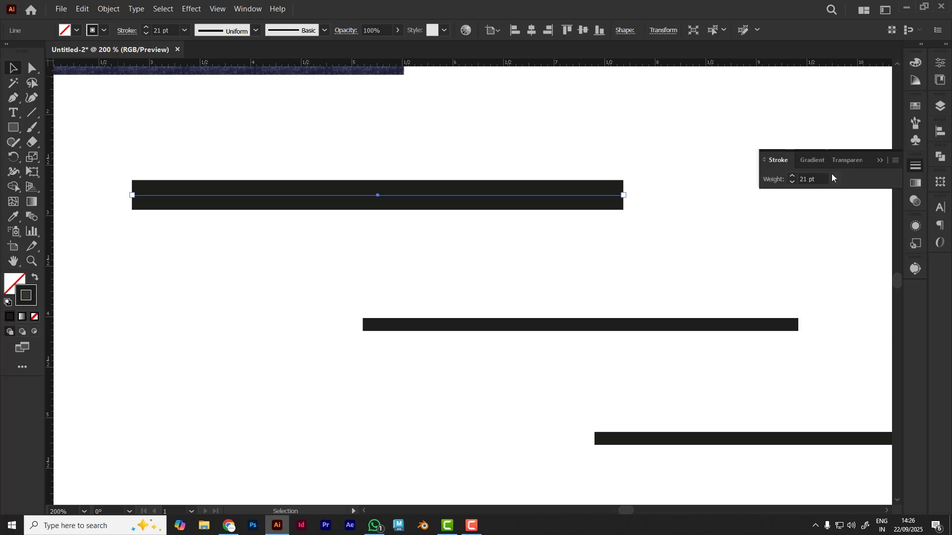
{"action": "left_click", "coordinate": [127, 30]}
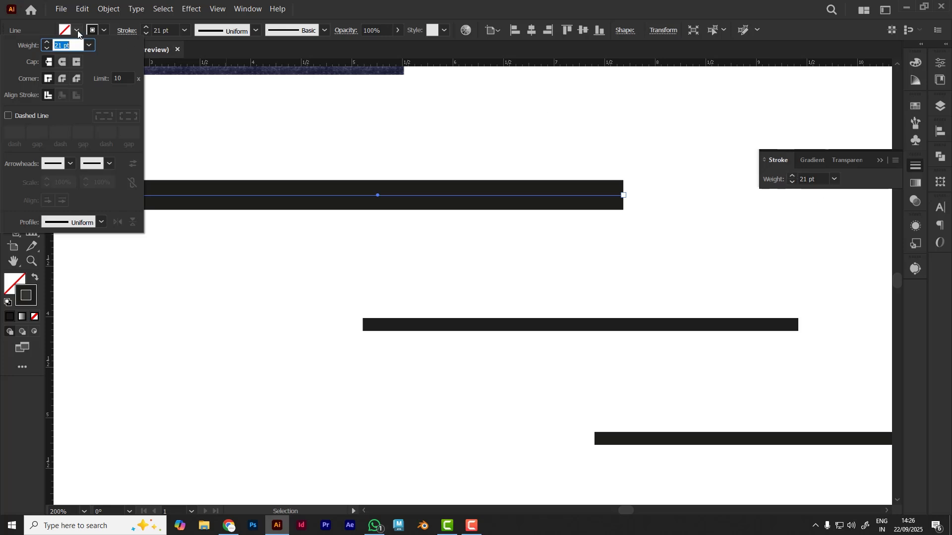
{"action": "left_click", "coordinate": [365, 13]}
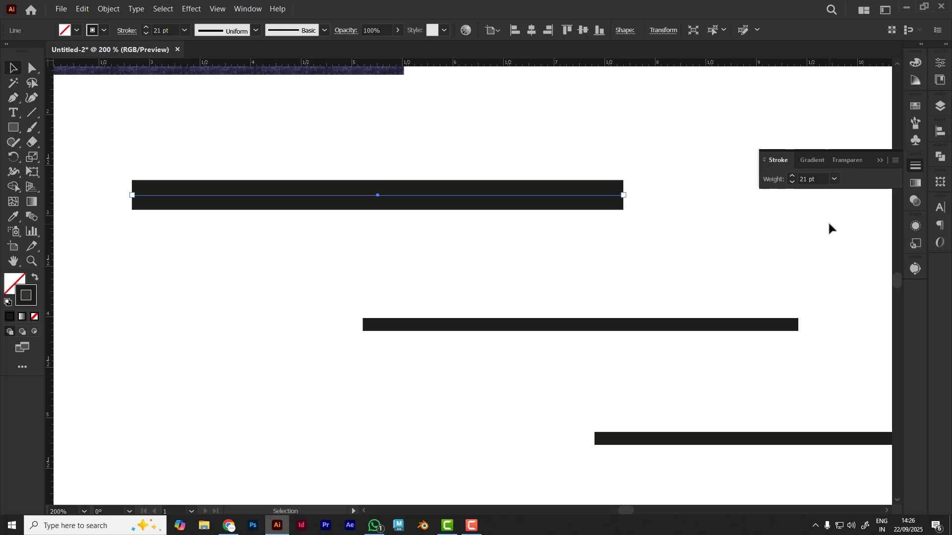
{"action": "left_click", "coordinate": [894, 162]}
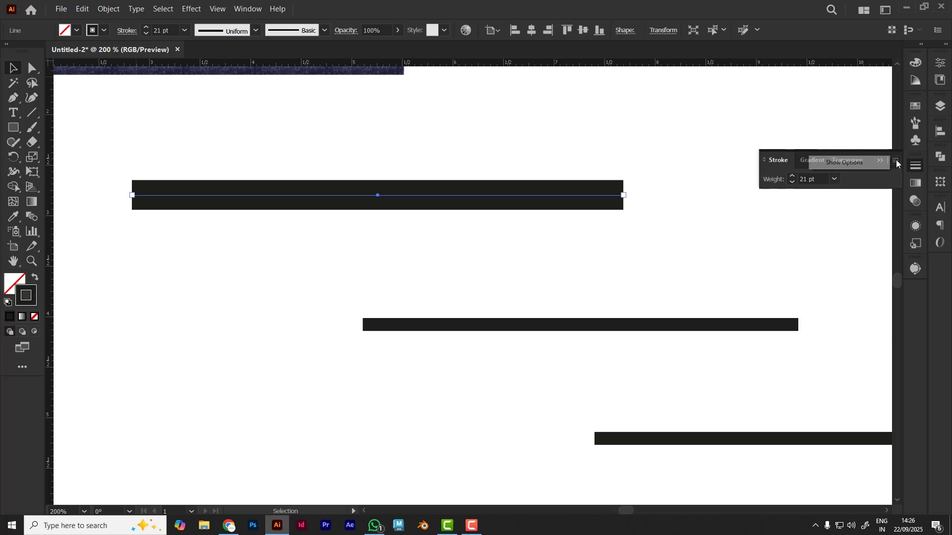
{"action": "left_click", "coordinate": [864, 161]}
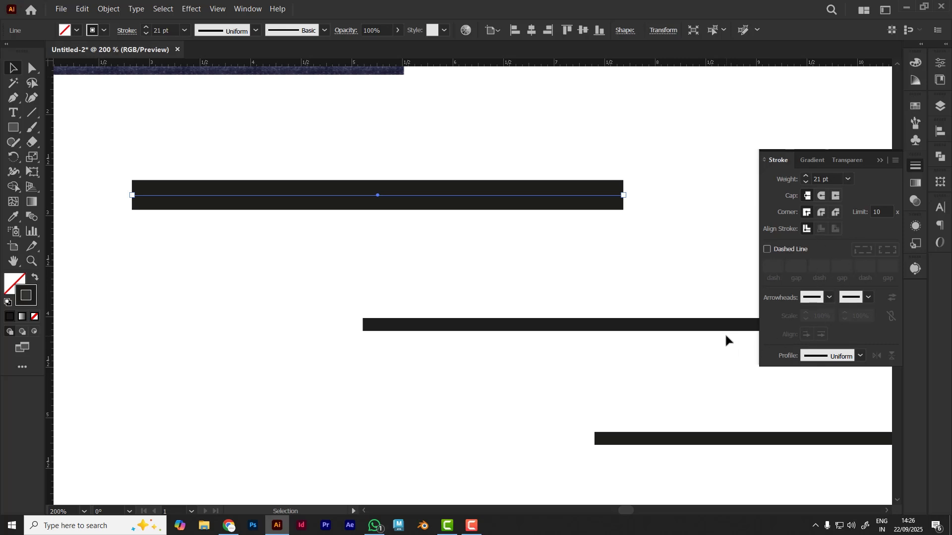
Try a 6 pt stroke weight on the selected line, set it to 50 pt, and deselect the line
{"action": "left_click", "coordinate": [847, 179]}
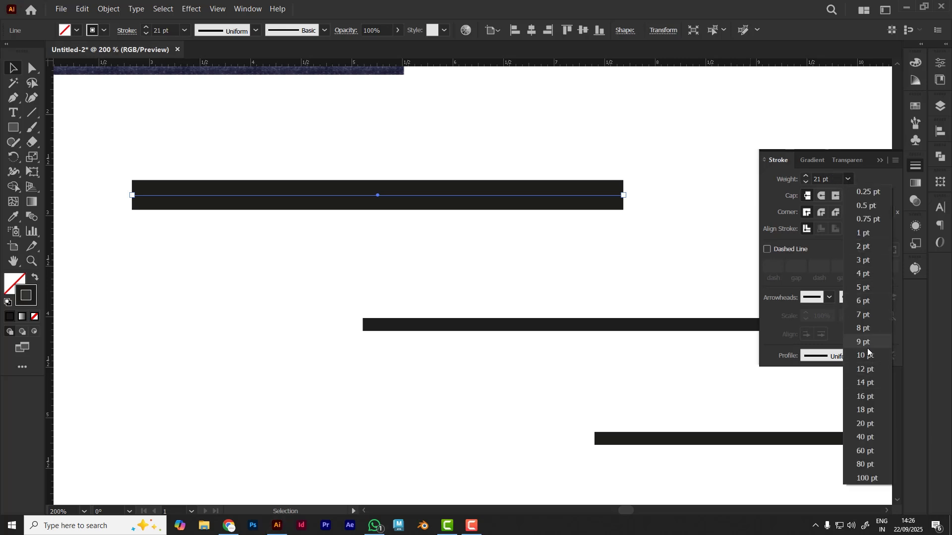
{"action": "left_click", "coordinate": [870, 303]}
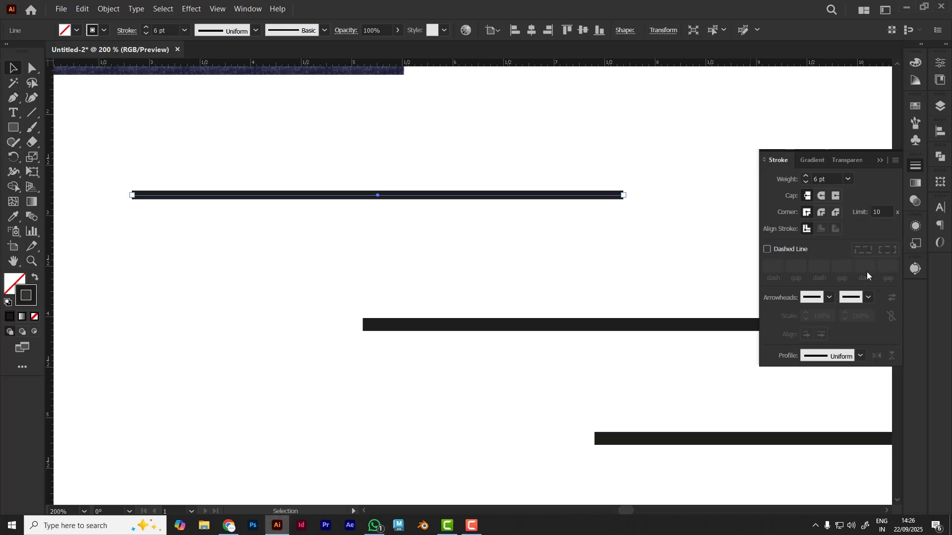
{"action": "left_click", "coordinate": [833, 181]}
{"action": "type", "text": "50"}
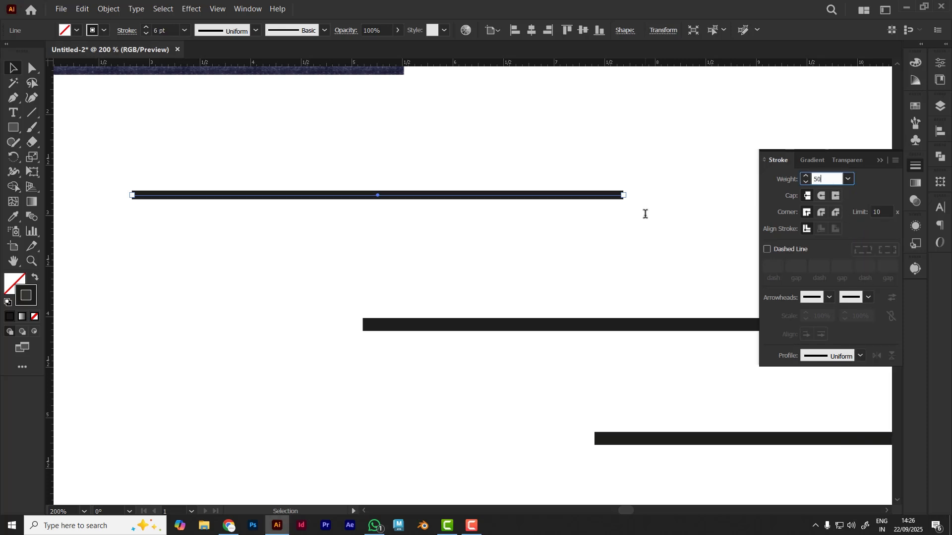
{"action": "key", "text": "Return"}
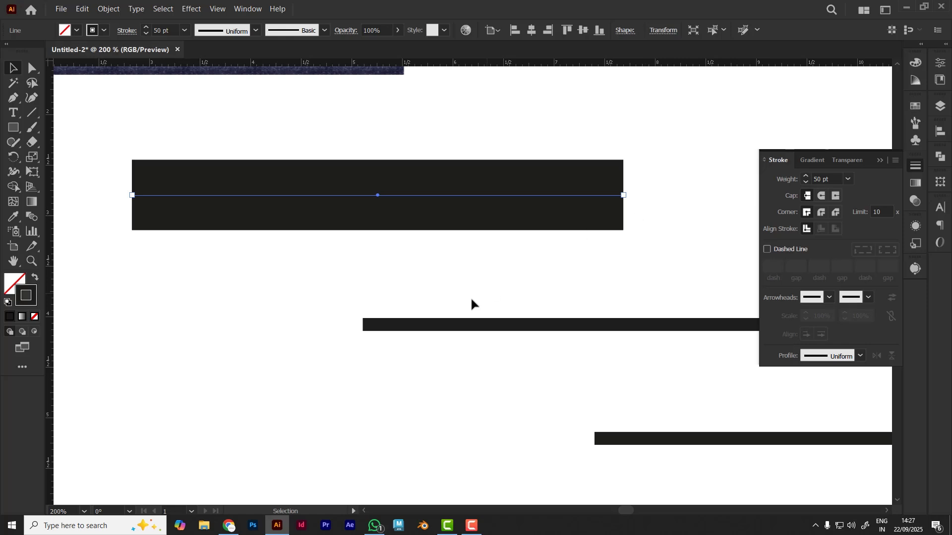
{"action": "key", "text": "ctrl+shift+a"}
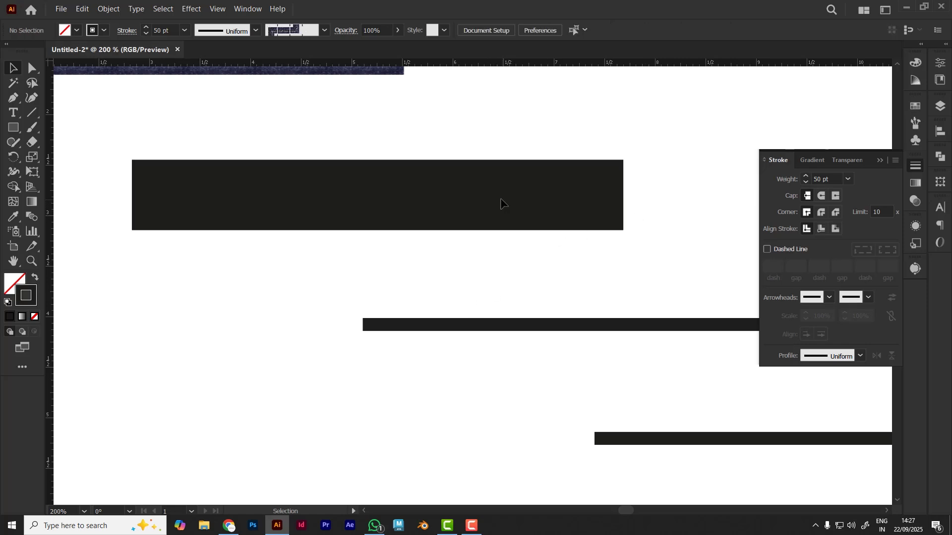
Move the 50 pt line slightly to the right and down
{"action": "left_click_drag", "start_coordinate": [502, 198], "coordinate": [538, 202]}
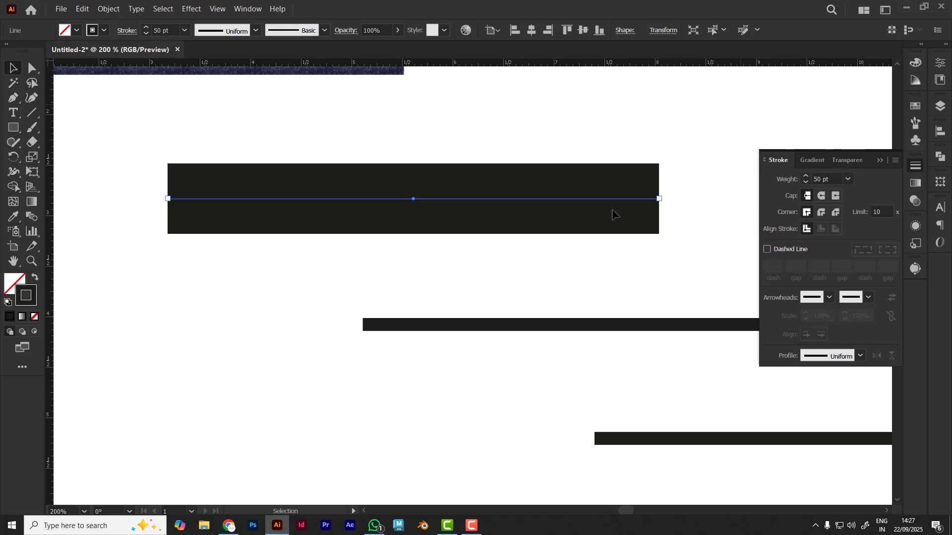
{"action": "scroll", "coordinate": [262, 281], "scroll_direction": "down", "scroll_amount": 2}
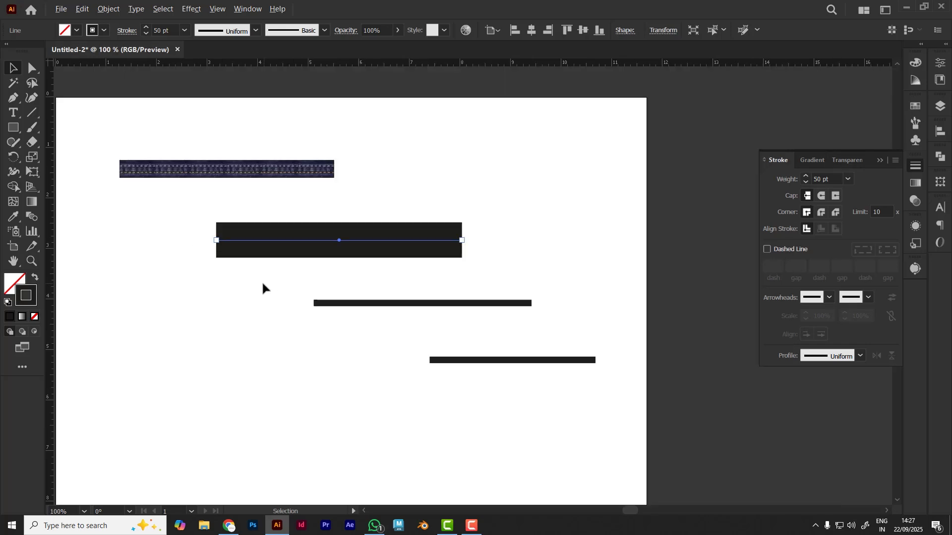
{"action": "key", "text": "space"}
{"action": "left_click_drag", "start_coordinate": [329, 300], "coordinate": [438, 228]}
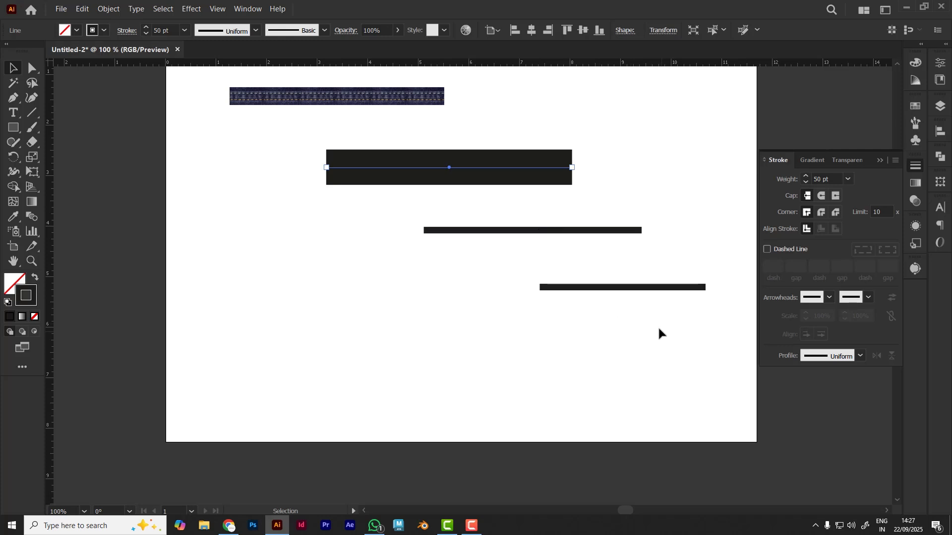
{"action": "key", "text": "space"}
{"action": "left_click_drag", "start_coordinate": [658, 327], "coordinate": [567, 351]}
{"action": "left_click_drag", "start_coordinate": [392, 364], "coordinate": [403, 384]}
Delete the denim-stitched line and move the 50 pt line up and to the right
{"action": "left_click", "coordinate": [291, 139]}
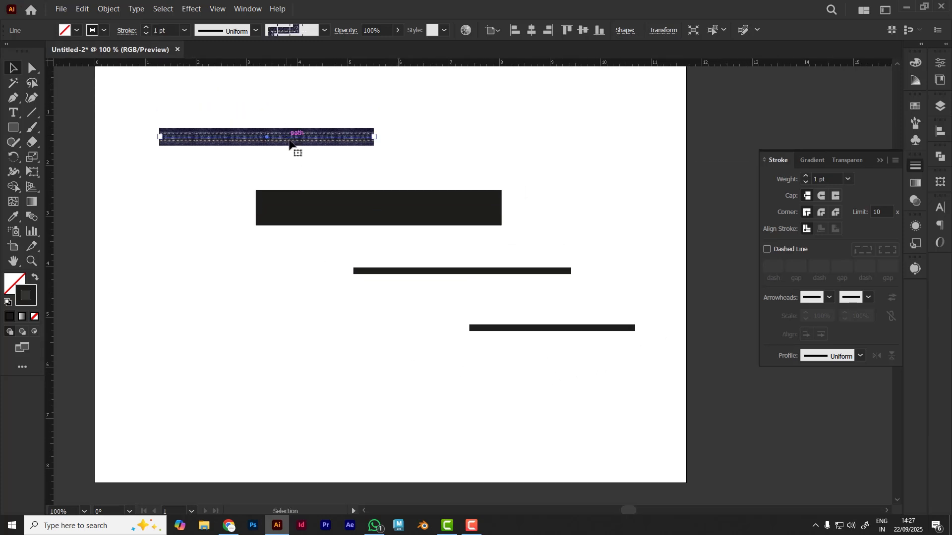
{"action": "key", "text": "Delete"}
{"action": "left_click", "coordinate": [466, 201]}
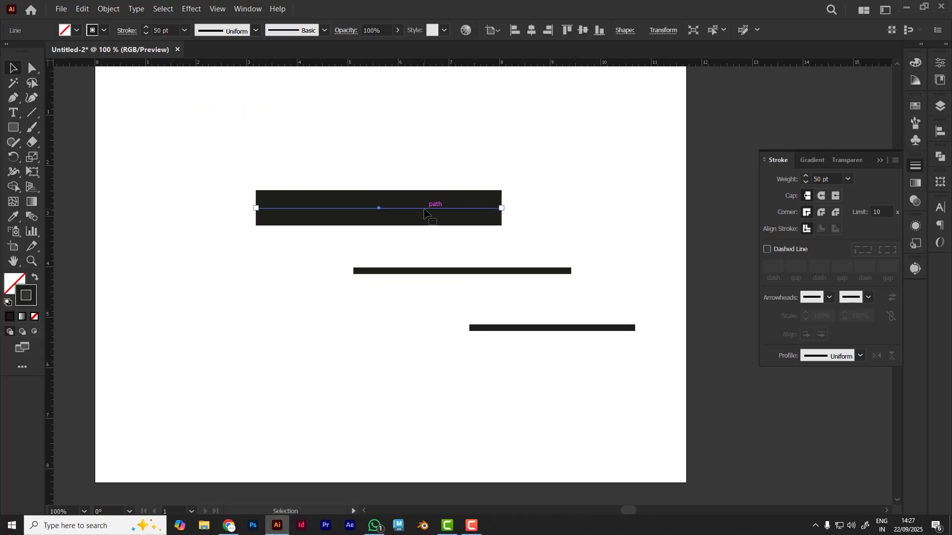
{"action": "left_click_drag", "start_coordinate": [430, 211], "coordinate": [557, 157]}
Draw a square of about 2.4 in beside the lines, set its stroke weight to 2 pt, and deselect it
{"action": "left_click", "coordinate": [13, 127]}
{"action": "left_click_drag", "start_coordinate": [178, 146], "coordinate": [299, 255]}
{"action": "key", "text": "v"}
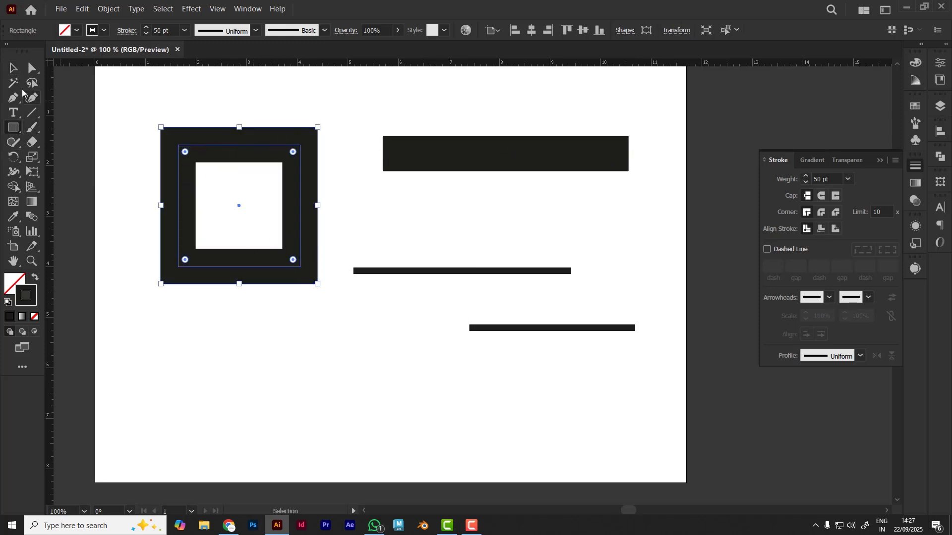
{"action": "left_click", "coordinate": [174, 29]}
{"action": "type", "text": "2"}
{"action": "key", "text": "Return"}
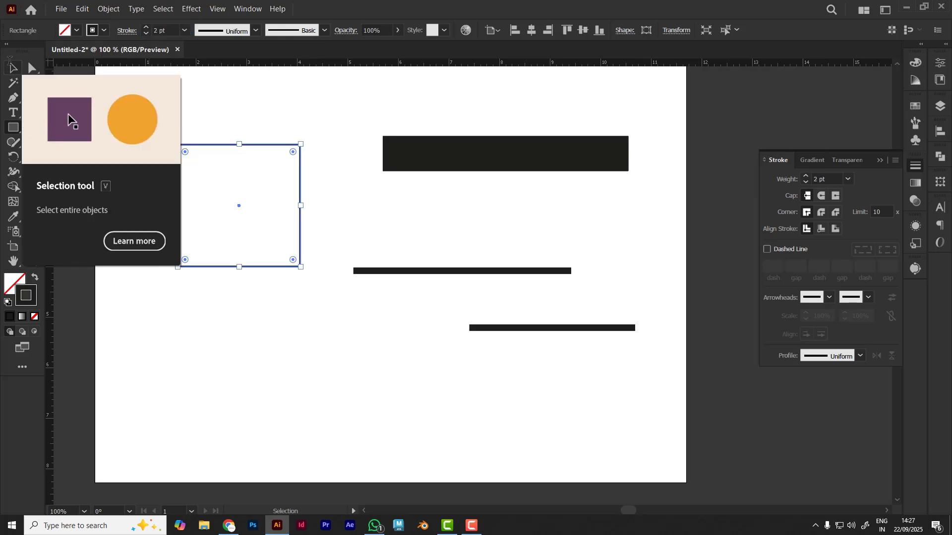
{"action": "left_click", "coordinate": [13, 68]}
{"action": "left_click", "coordinate": [364, 105]}
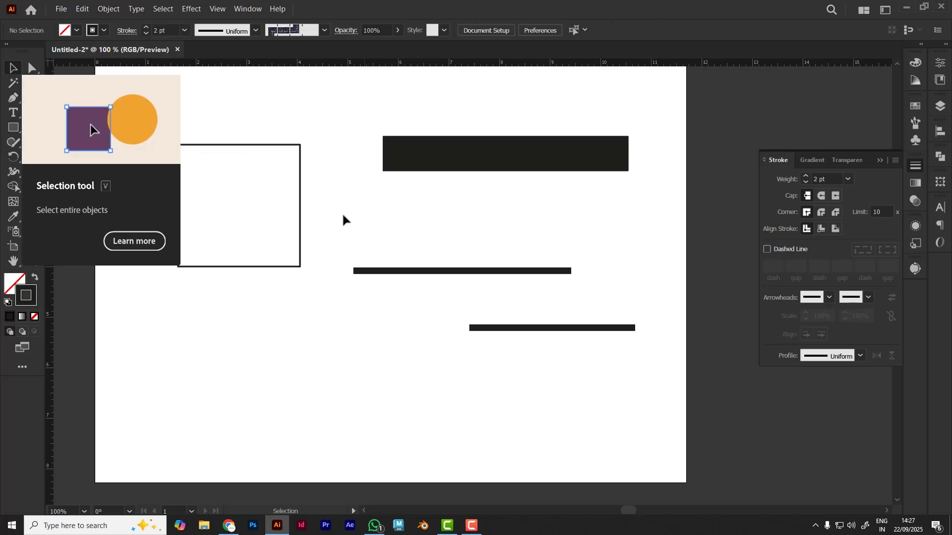
Move the 50 pt line slightly left and down beside the square, and deselect it
{"action": "key", "text": "space"}
{"action": "left_click_drag", "start_coordinate": [616, 240], "coordinate": [568, 263]}
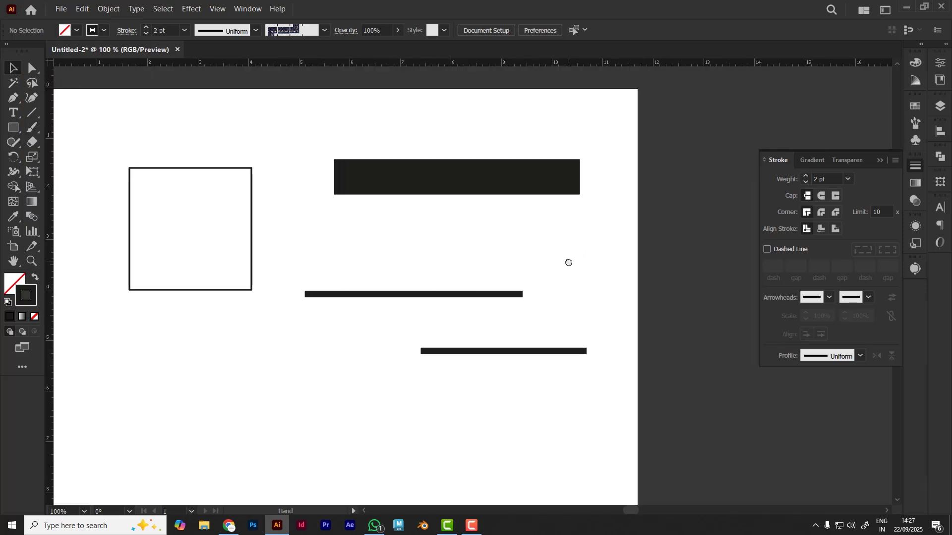
{"action": "left_click_drag", "start_coordinate": [472, 181], "coordinate": [455, 194]}
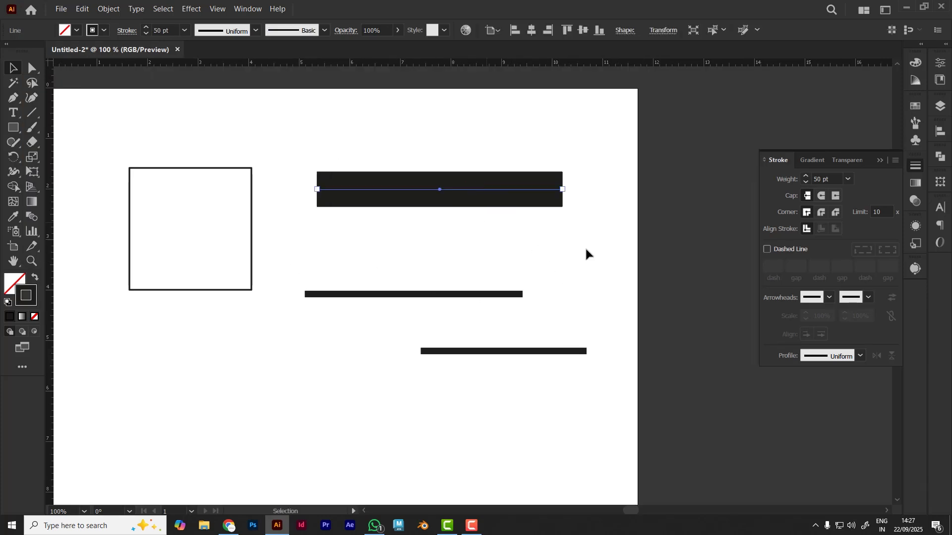
{"action": "key", "text": "space"}
{"action": "left_click_drag", "start_coordinate": [539, 254], "coordinate": [593, 260]}
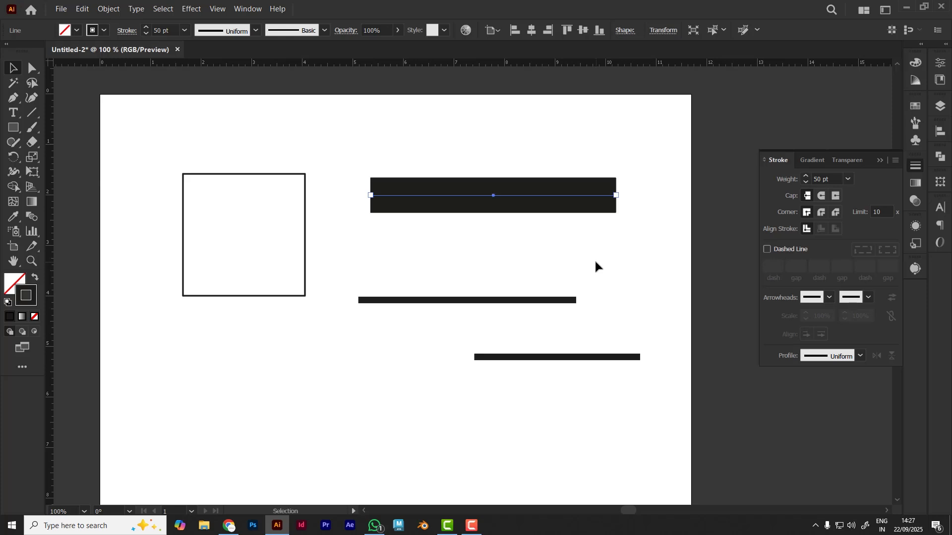
{"action": "left_click", "coordinate": [606, 264]}
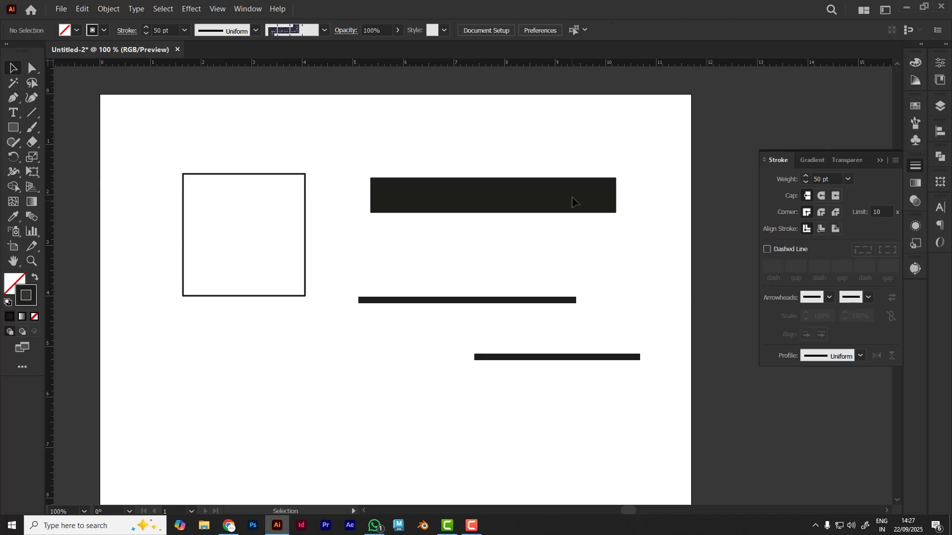
Select the whole 50 pt line, then only its left anchor point with Direct Selection, clearing each selection
{"action": "left_click", "coordinate": [579, 195]}
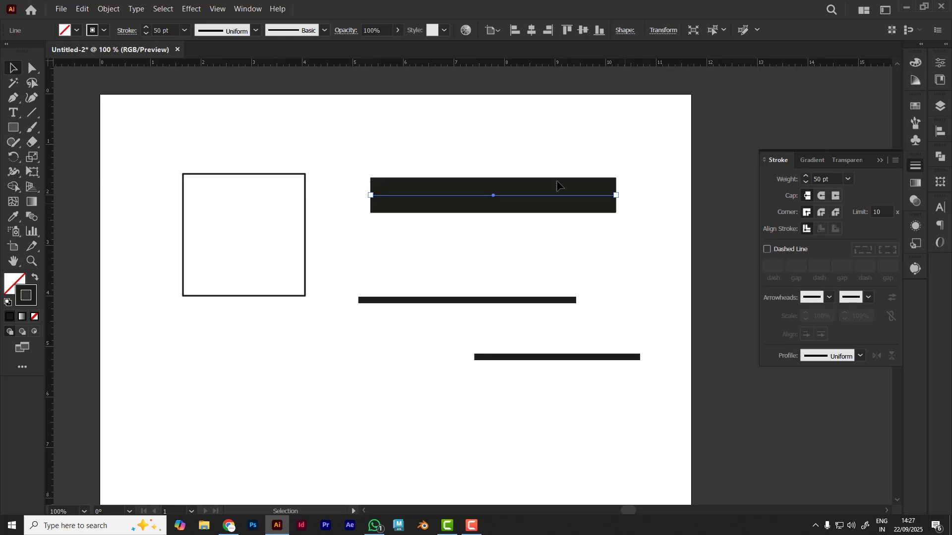
{"action": "left_click", "coordinate": [466, 257]}
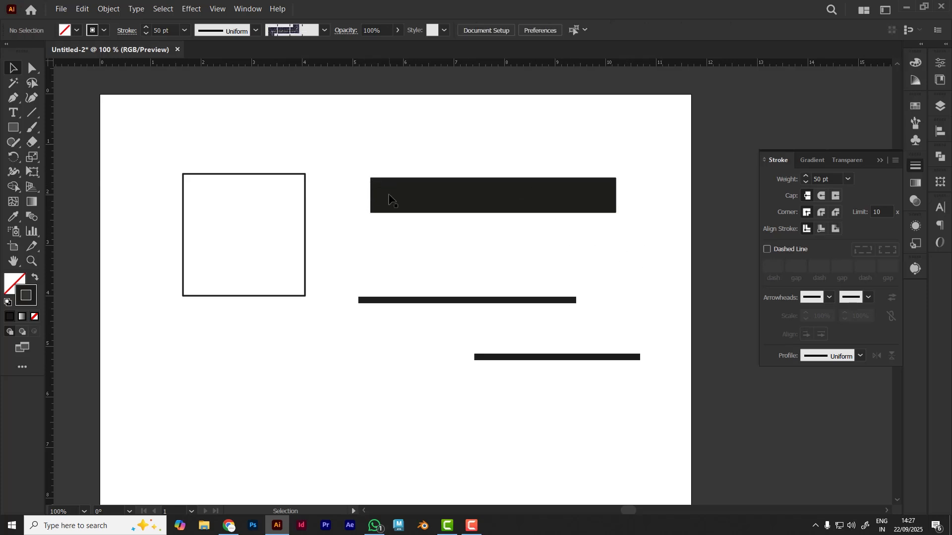
{"action": "left_click", "coordinate": [393, 195]}
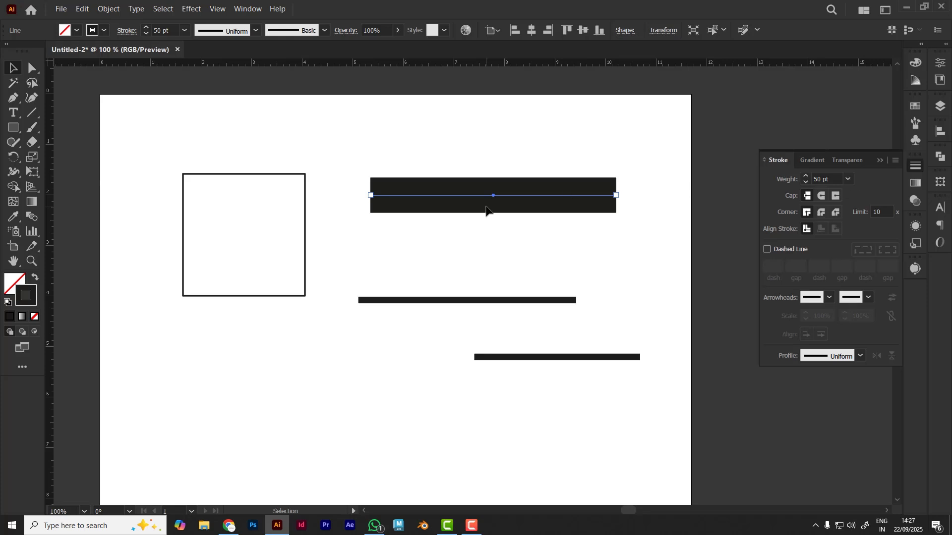
{"action": "left_click", "coordinate": [310, 226]}
{"action": "key", "text": "a"}
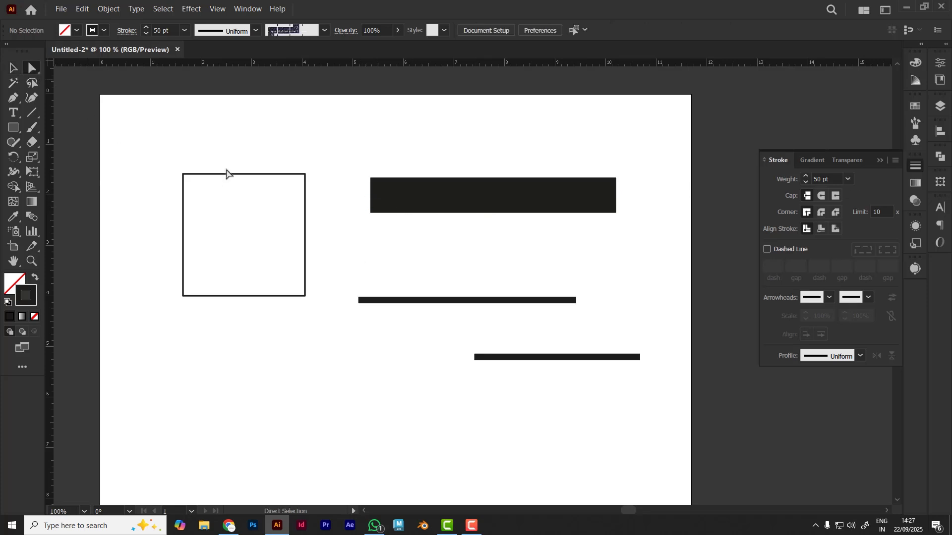
{"action": "left_click_drag", "start_coordinate": [359, 191], "coordinate": [380, 205]}
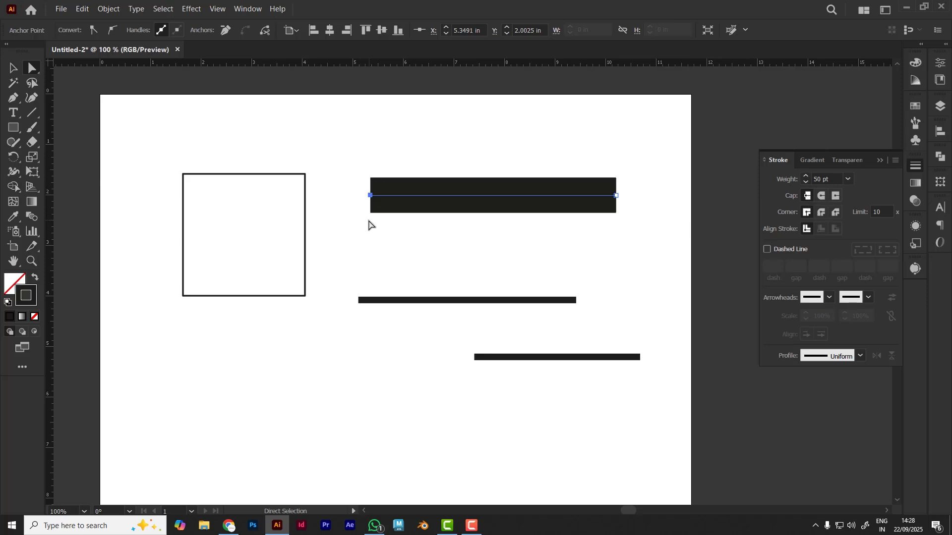
{"action": "left_click", "coordinate": [604, 215]}
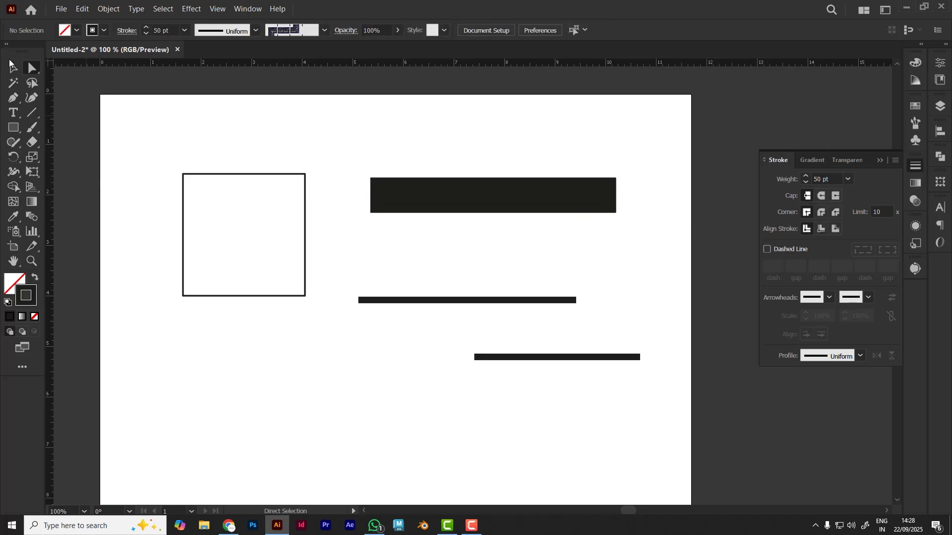
Apply a Round Cap to the 50 pt line and deselect it
{"action": "left_click", "coordinate": [13, 68]}
{"action": "left_click", "coordinate": [470, 197]}
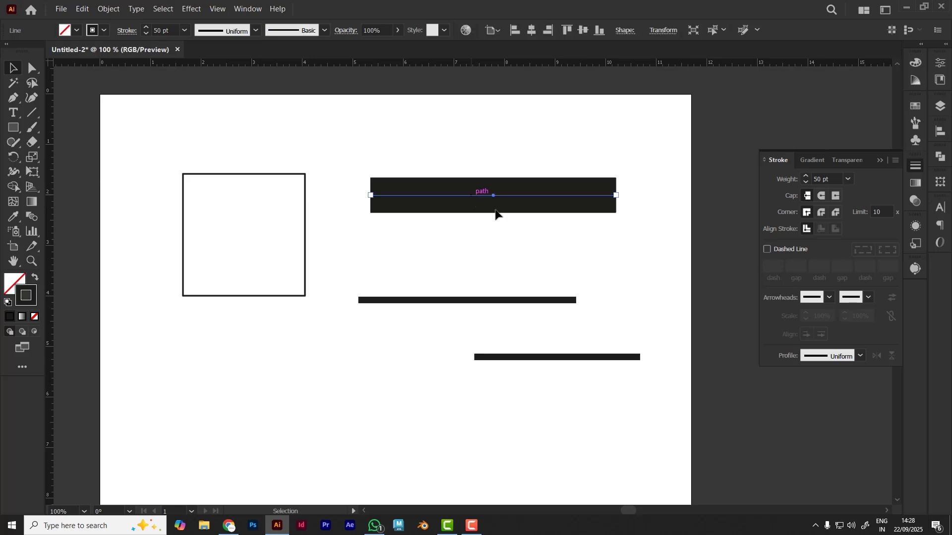
{"action": "left_click", "coordinate": [822, 196]}
{"action": "left_click", "coordinate": [626, 240]}
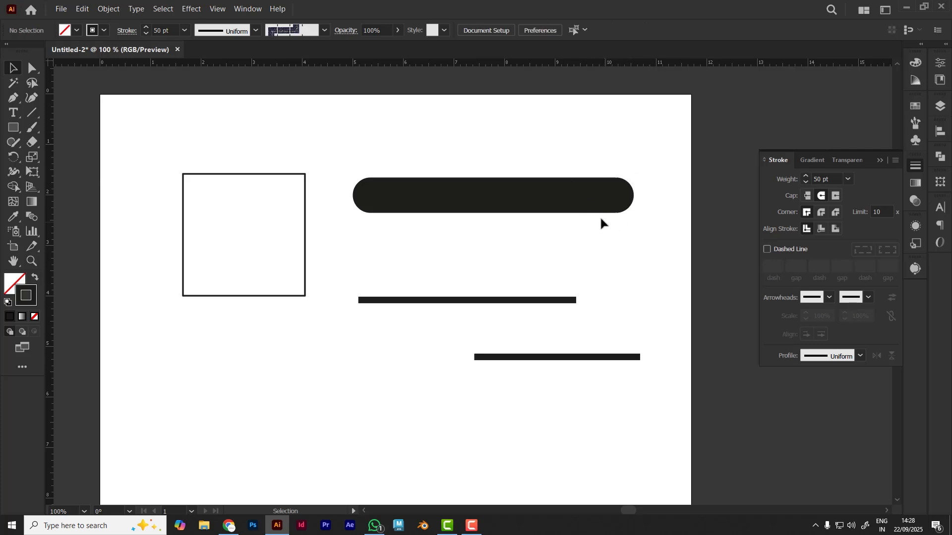
Undo the cap change on the 50 pt line and leave it deselected
{"action": "left_click", "coordinate": [531, 197]}
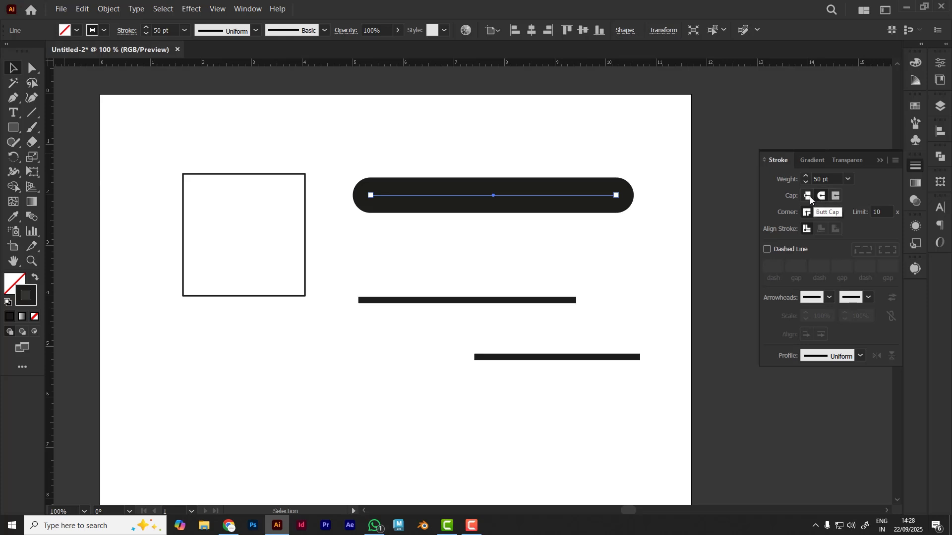
{"action": "left_click", "coordinate": [684, 235]}
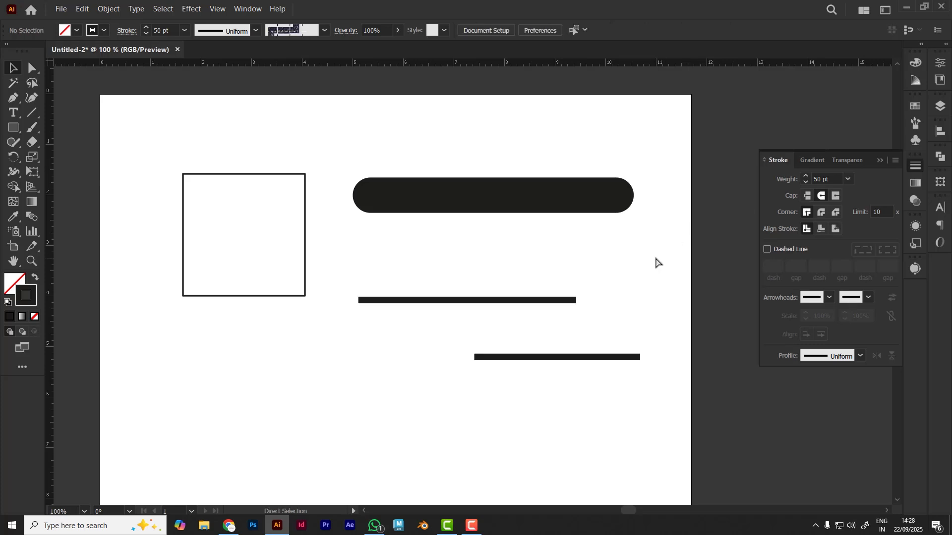
{"action": "key", "text": "ctrl+z"}
{"action": "left_click", "coordinate": [531, 148]}
Place vertical guides at the left and right ends of the 50 pt line
{"action": "scroll", "coordinate": [542, 157], "scroll_direction": "up", "scroll_amount": 2}
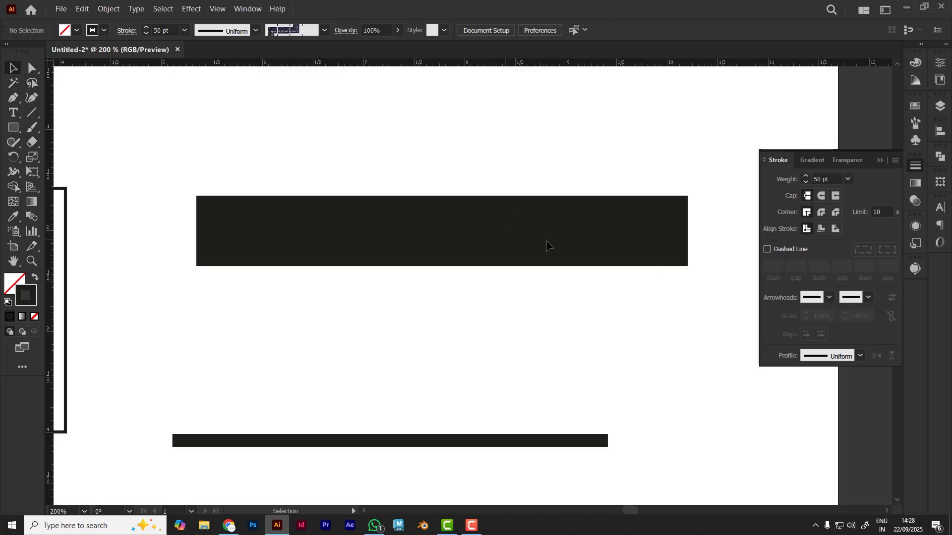
{"action": "left_click", "coordinate": [486, 248]}
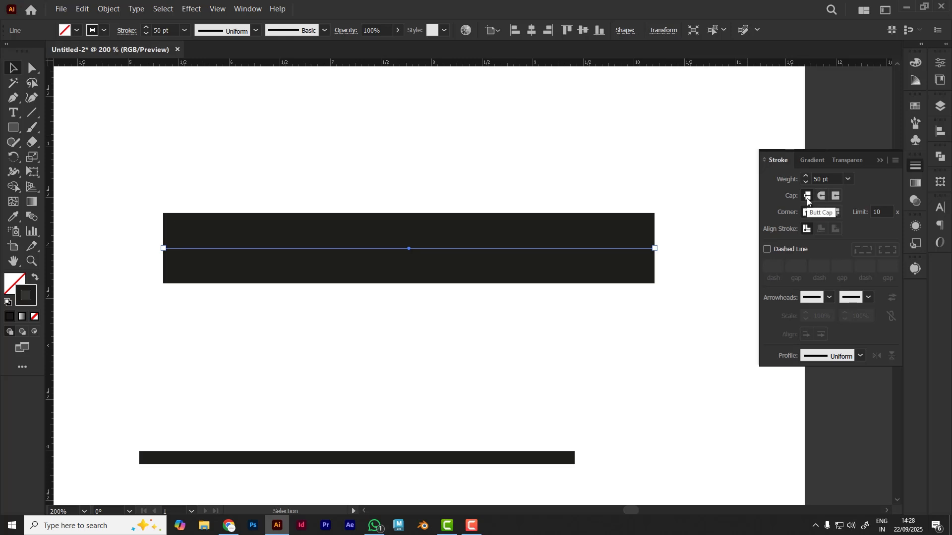
{"action": "left_click_drag", "start_coordinate": [51, 221], "coordinate": [163, 247]}
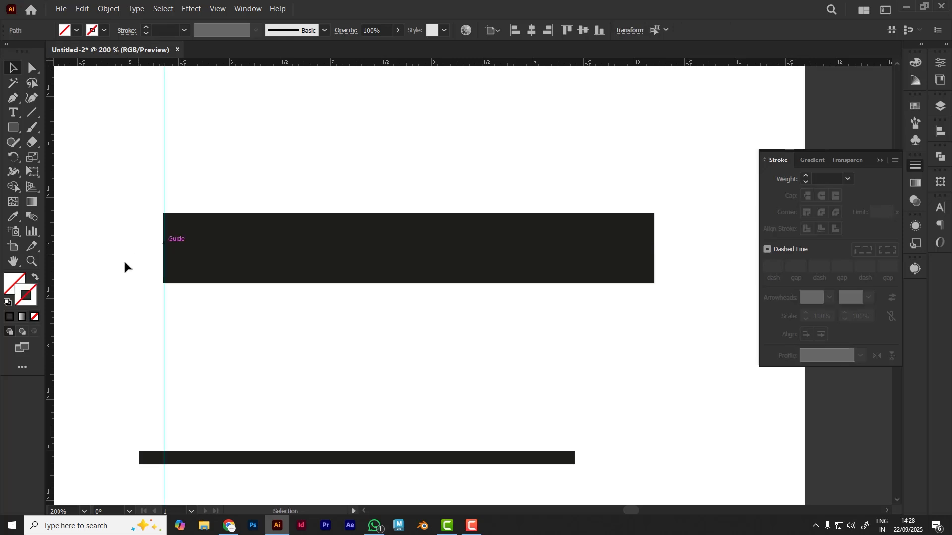
{"action": "left_click_drag", "start_coordinate": [50, 251], "coordinate": [654, 251]}
{"action": "left_click", "coordinate": [197, 184]}
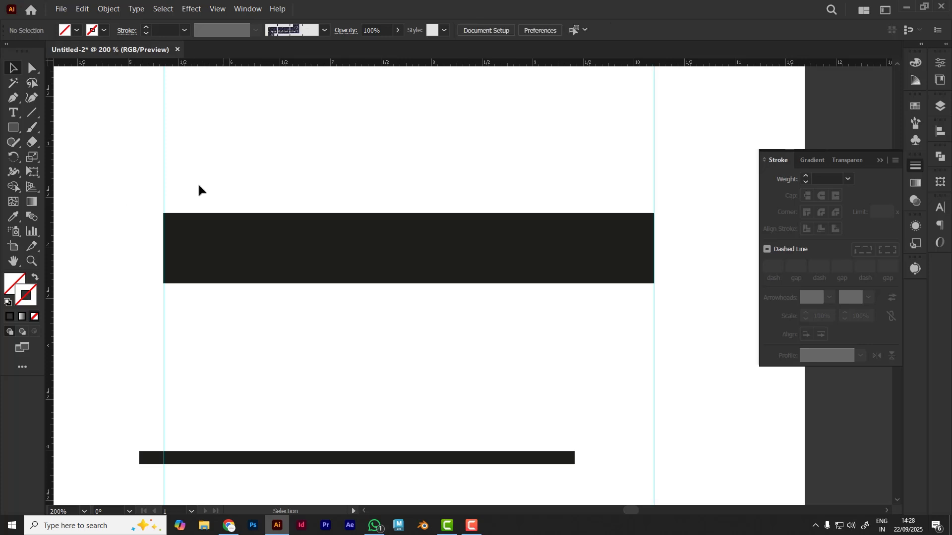
Adjust the 50 pt line's left endpoint to sit exactly on the left guide, and deselect the line
{"action": "left_click", "coordinate": [186, 246]}
{"action": "scroll", "coordinate": [151, 239], "scroll_direction": "up", "scroll_amount": 4}
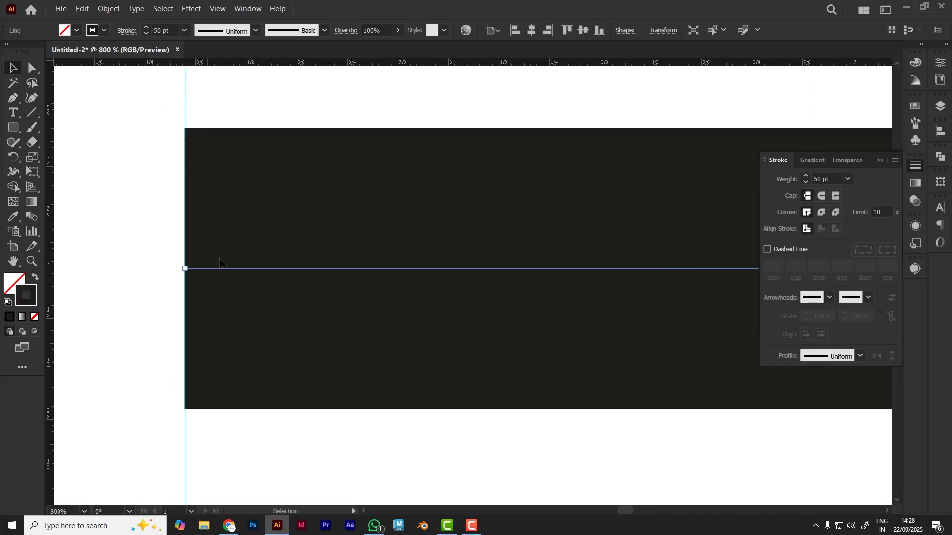
{"action": "left_click_drag", "start_coordinate": [185, 268], "coordinate": [186, 271]}
{"action": "left_click", "coordinate": [120, 278]}
Apply a Round Cap to the 50 pt line that spans the two vertical guides
{"action": "scroll", "coordinate": [120, 279], "scroll_direction": "down", "scroll_amount": 3}
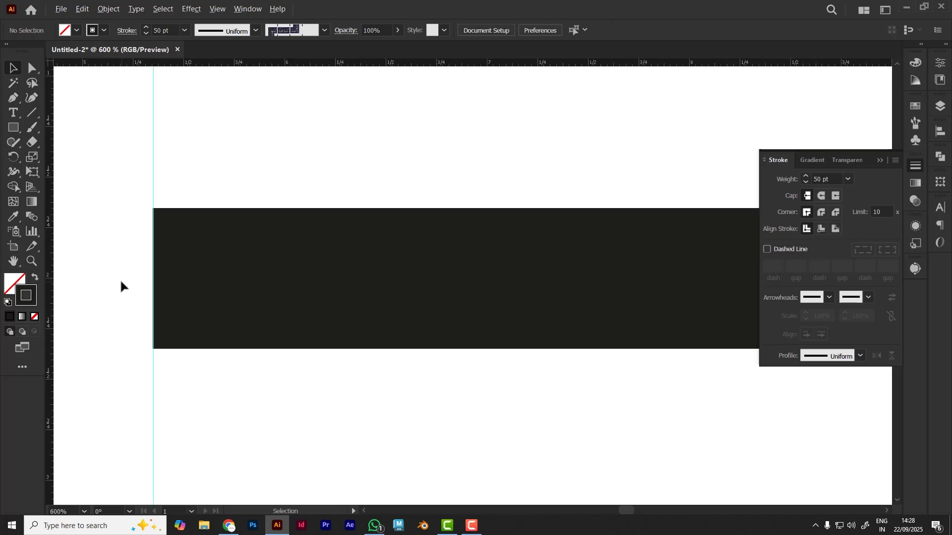
{"action": "left_click_drag", "start_coordinate": [616, 338], "coordinate": [512, 244]}
{"action": "scroll", "coordinate": [427, 328], "scroll_direction": "down", "scroll_amount": 1}
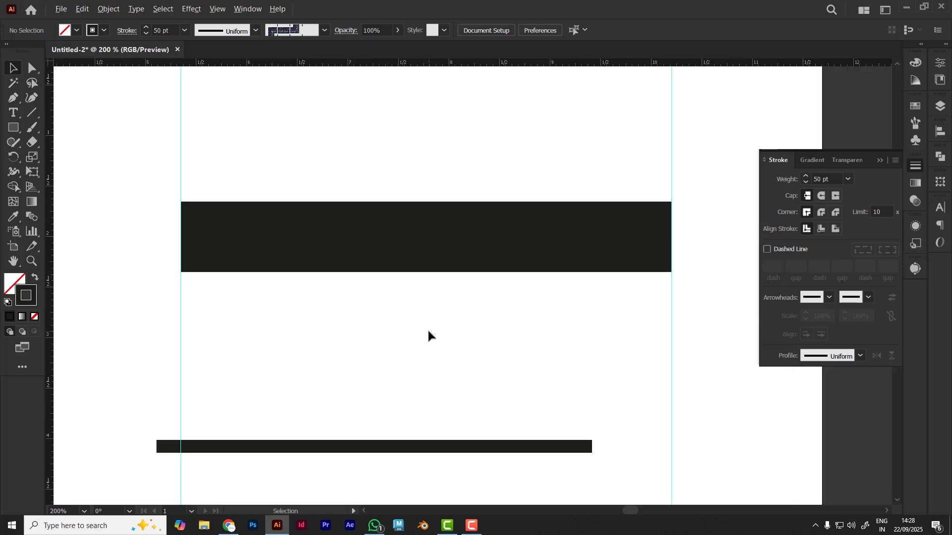
{"action": "left_click_drag", "start_coordinate": [492, 344], "coordinate": [455, 354]}
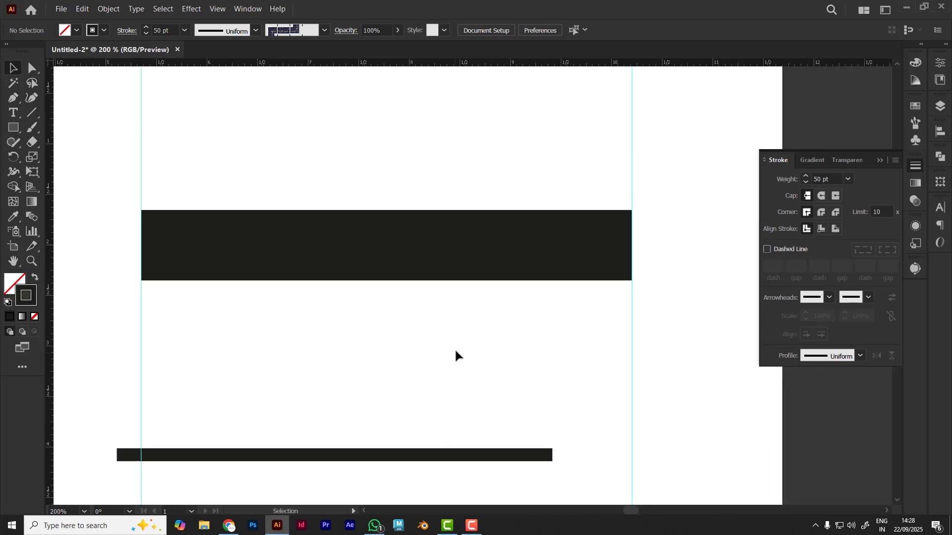
{"action": "left_click", "coordinate": [453, 247]}
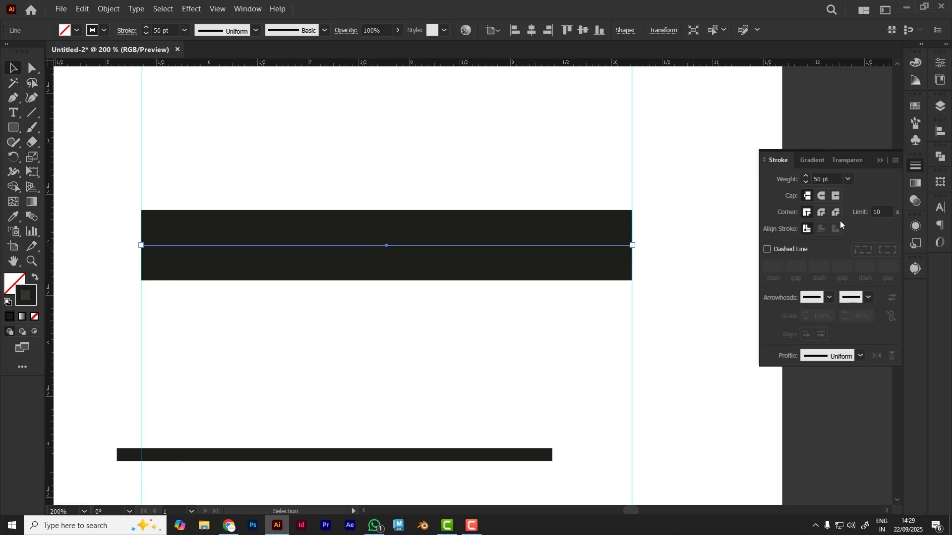
{"action": "left_click", "coordinate": [822, 197]}
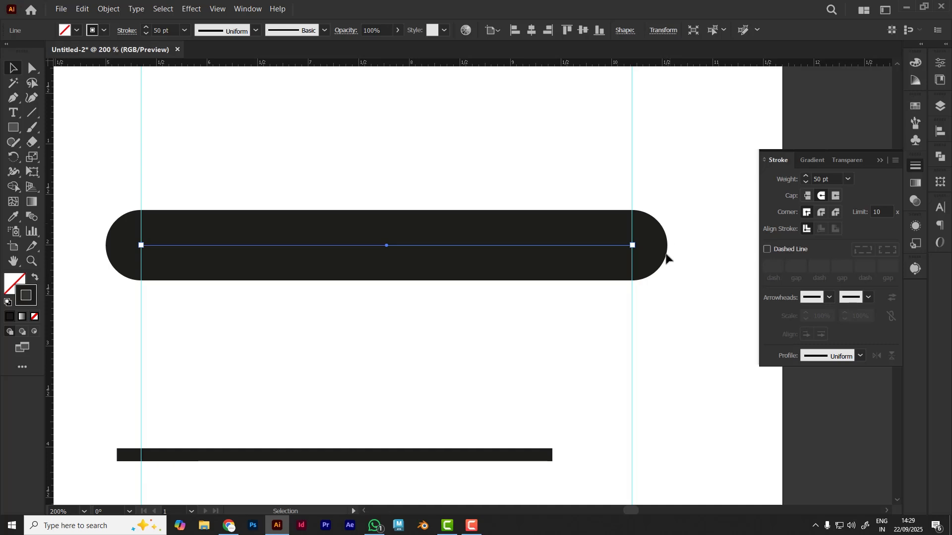
Switch the 50 pt line to a Projecting Cap and a Round Join
{"action": "left_click", "coordinate": [835, 195]}
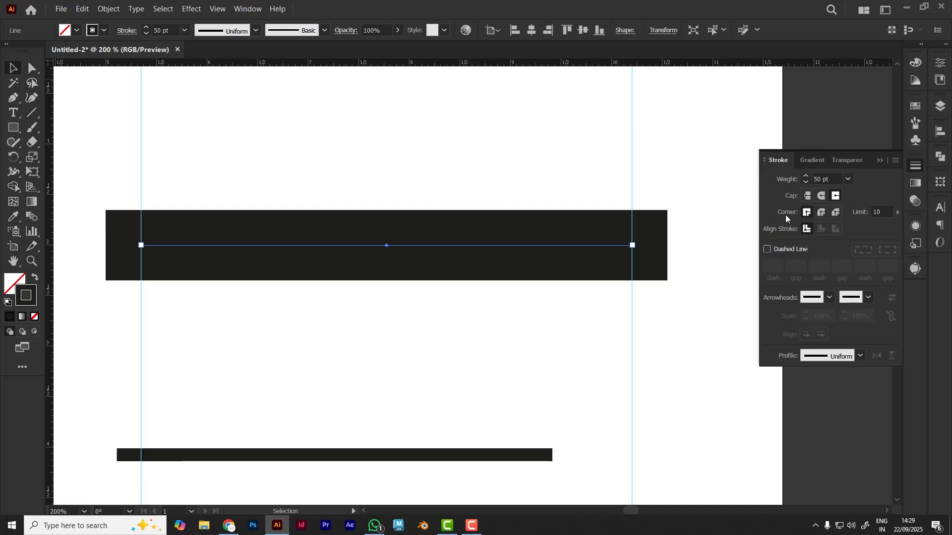
{"action": "left_click", "coordinate": [820, 213]}
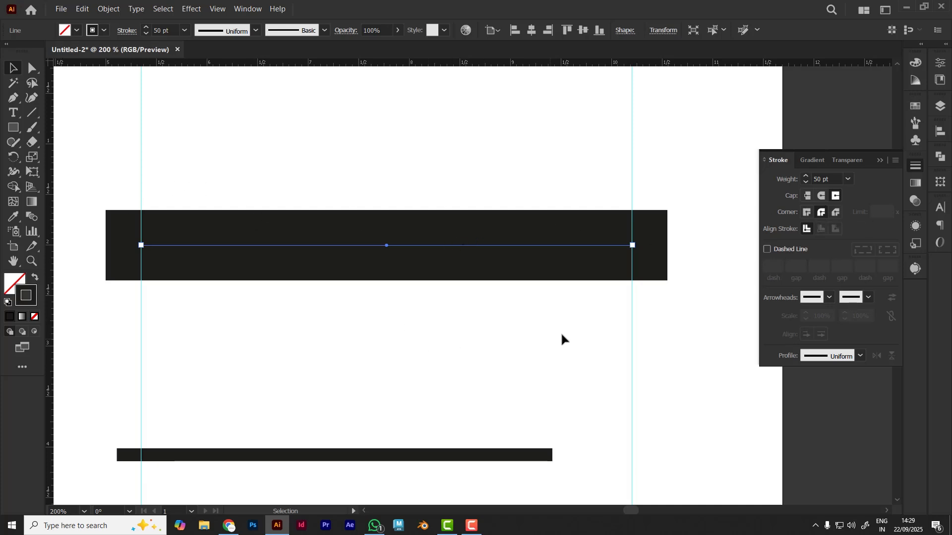
Draw a horizontal line about 3.4 in long above the 50 pt line
{"action": "left_click", "coordinate": [32, 113]}
{"action": "left_click_drag", "start_coordinate": [229, 137], "coordinate": [570, 137]}
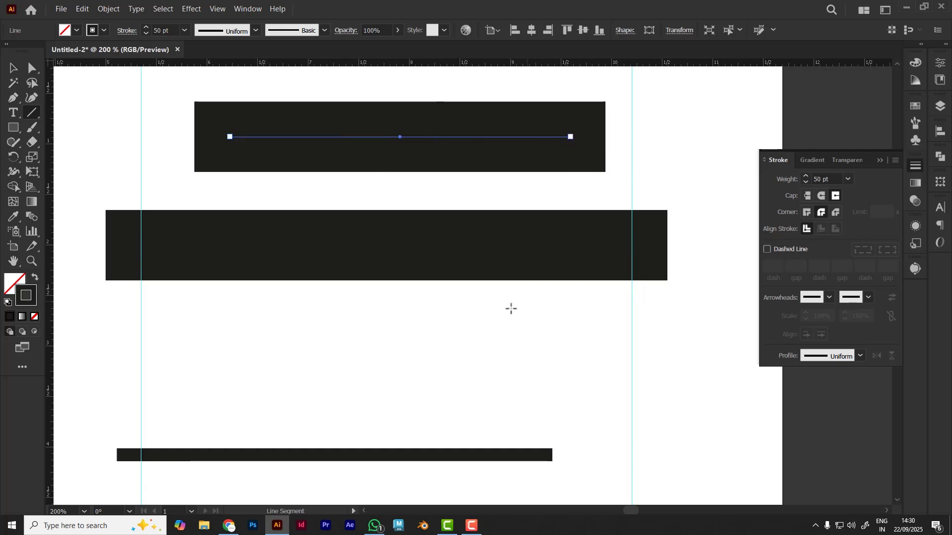
Draw an open L-shaped path with the Pen tool above the square, about 1.5 in across and 0.8 in down, and deselect it
{"action": "key", "text": "space"}
{"action": "left_click_drag", "start_coordinate": [357, 281], "coordinate": [816, 294]}
{"action": "left_click_drag", "start_coordinate": [397, 288], "coordinate": [392, 257]}
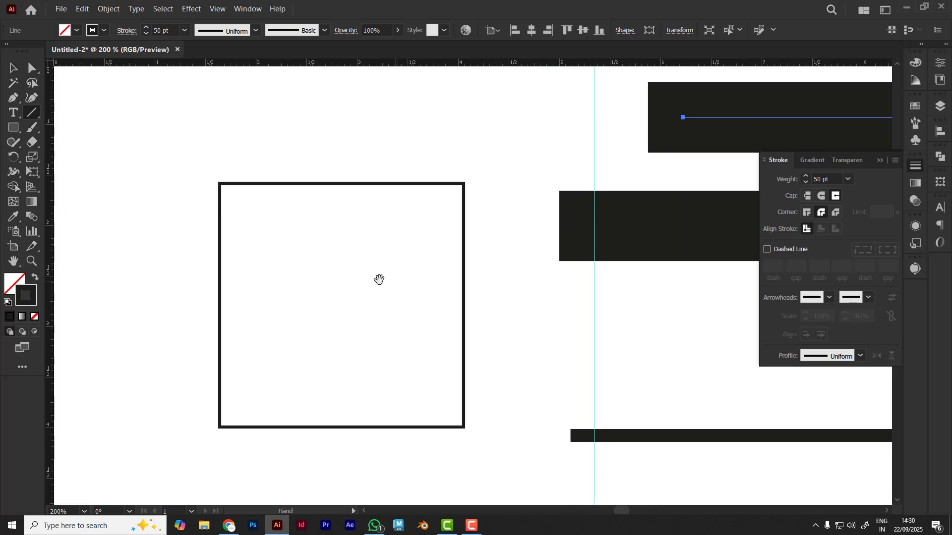
{"action": "left_click", "coordinate": [12, 69]}
{"action": "key", "text": "space"}
{"action": "left_click_drag", "start_coordinate": [121, 245], "coordinate": [237, 246]}
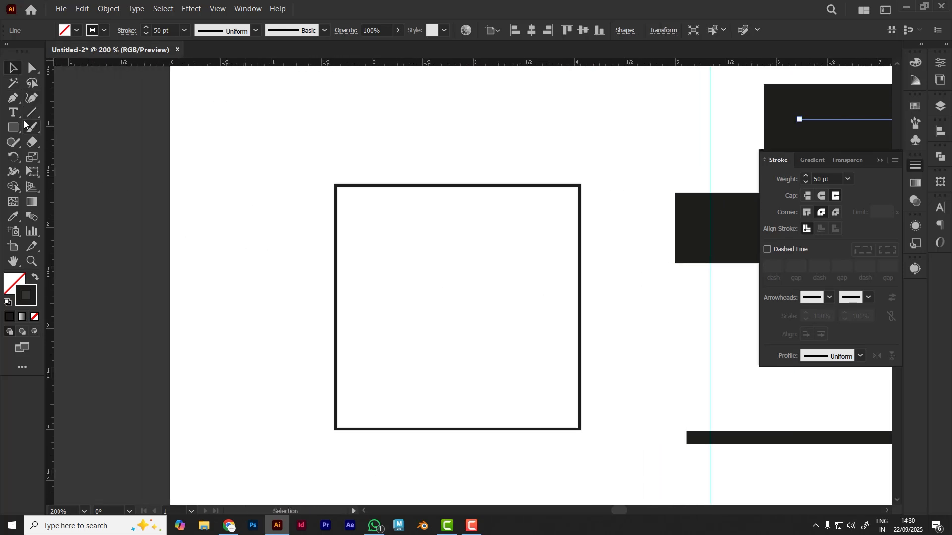
{"action": "left_click", "coordinate": [12, 97]}
{"action": "key", "text": "space"}
{"action": "left_click_drag", "start_coordinate": [385, 166], "coordinate": [325, 312]}
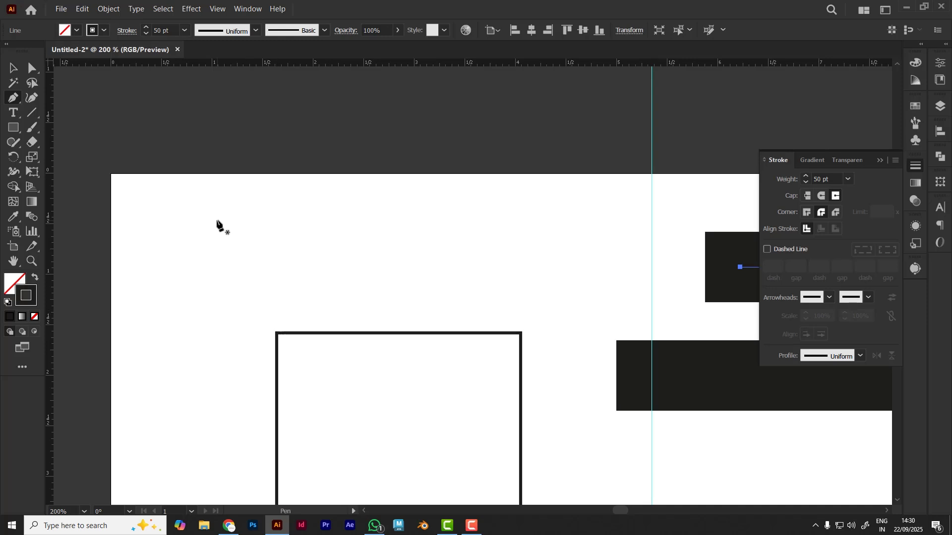
{"action": "left_click", "coordinate": [217, 218]}
{"action": "left_click", "coordinate": [370, 220]}
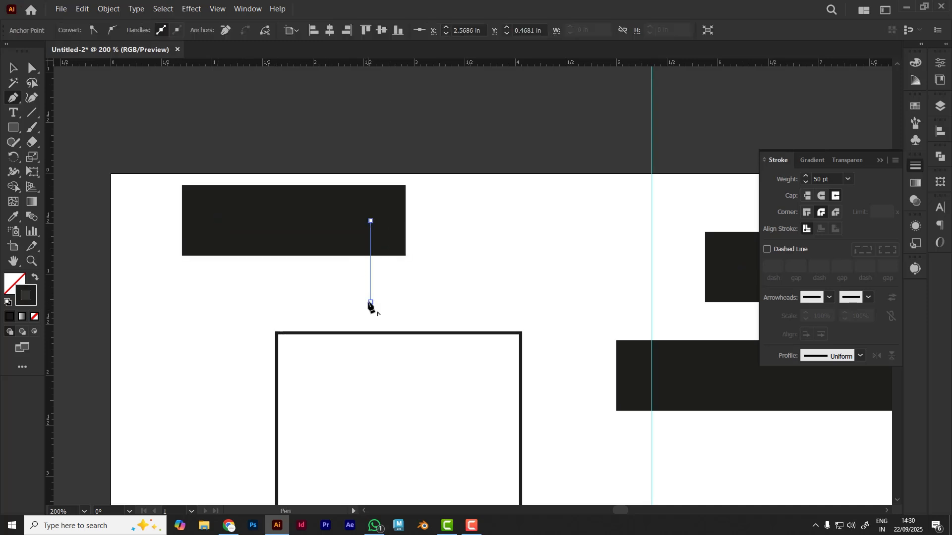
{"action": "left_click", "coordinate": [370, 302]}
{"action": "left_click", "coordinate": [13, 69]}
{"action": "left_click", "coordinate": [325, 278]}
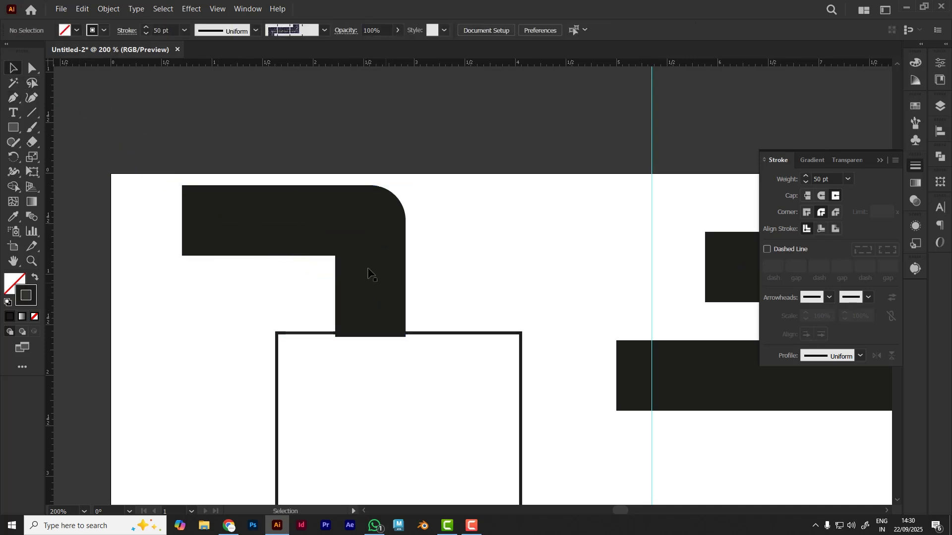
Copy the square's stroke appearance onto the L-shaped path with the Eyedropper and deselect it
{"action": "left_click", "coordinate": [371, 225]}
{"action": "left_click", "coordinate": [15, 217]}
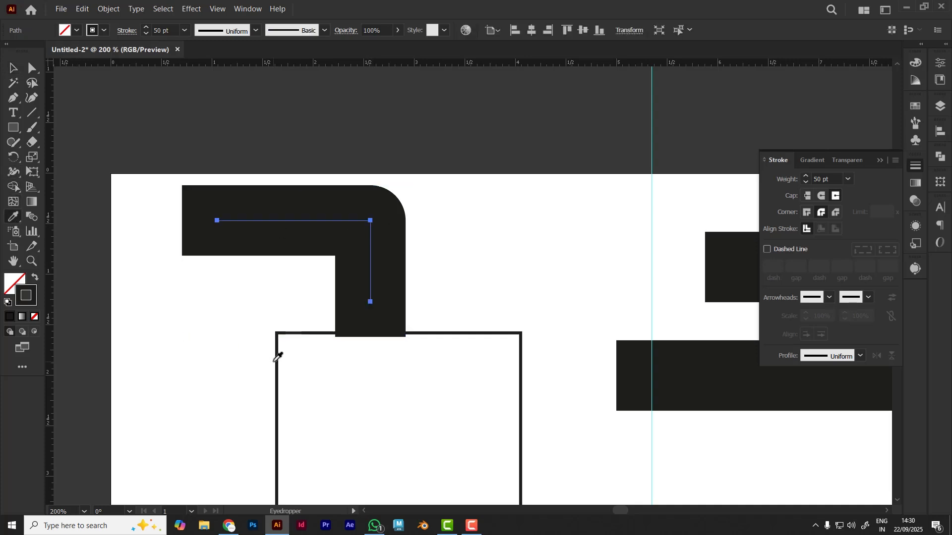
{"action": "left_click", "coordinate": [277, 357]}
{"action": "left_click", "coordinate": [13, 68]}
{"action": "left_click", "coordinate": [213, 362]}
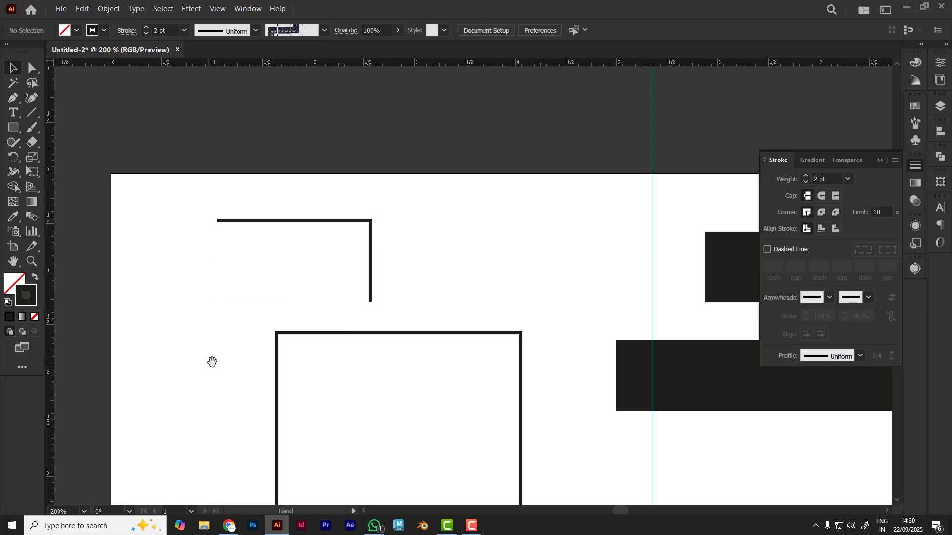
Move the square slightly down and reposition the L-shaped path a little further right and down above it
{"action": "left_click_drag", "start_coordinate": [212, 362], "coordinate": [218, 252]}
{"action": "left_click_drag", "start_coordinate": [285, 283], "coordinate": [274, 324]}
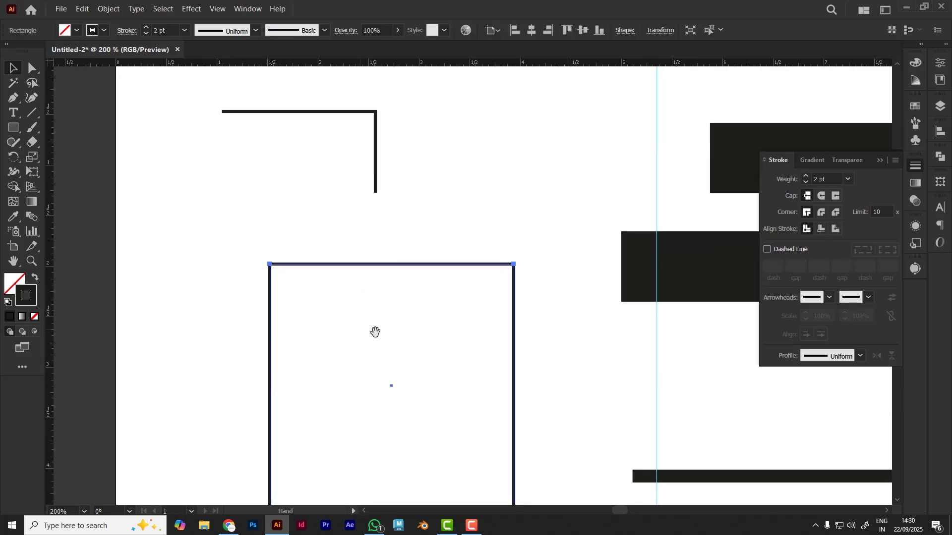
{"action": "left_click_drag", "start_coordinate": [375, 332], "coordinate": [371, 313]}
{"action": "left_click_drag", "start_coordinate": [376, 153], "coordinate": [406, 181]}
{"action": "left_click_drag", "start_coordinate": [406, 181], "coordinate": [415, 184]}
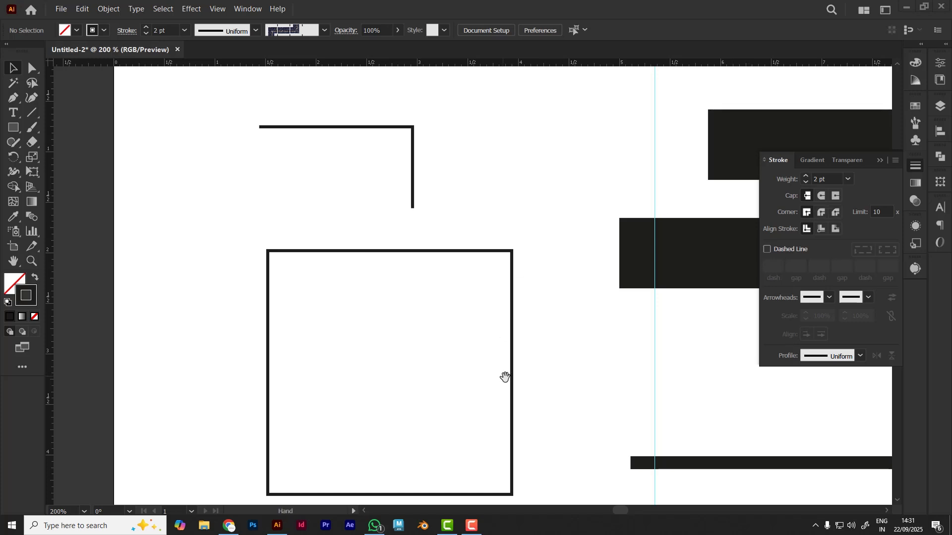
{"action": "left_click_drag", "start_coordinate": [505, 378], "coordinate": [497, 357]}
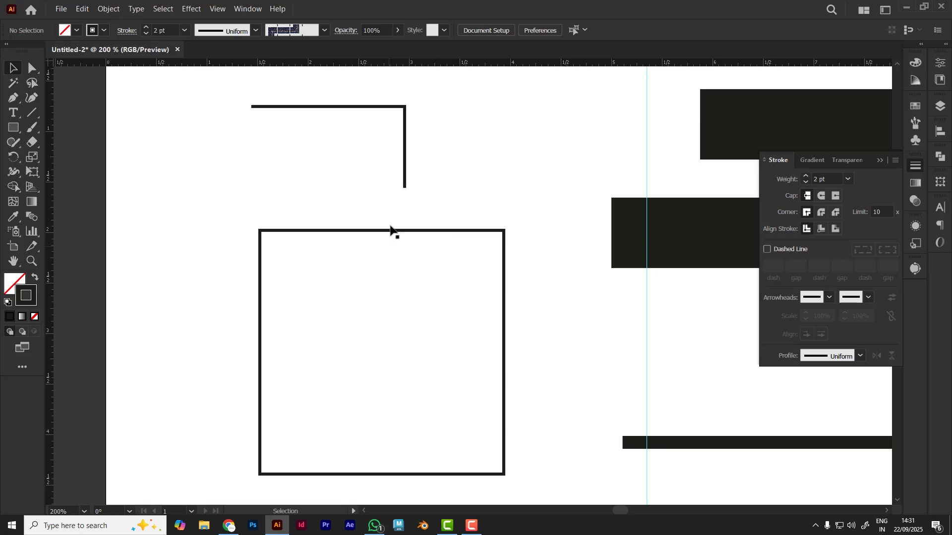
Set the square's stroke weight to 13 pt and move the L-shaped path away to the square's upper right
{"action": "left_click", "coordinate": [496, 231]}
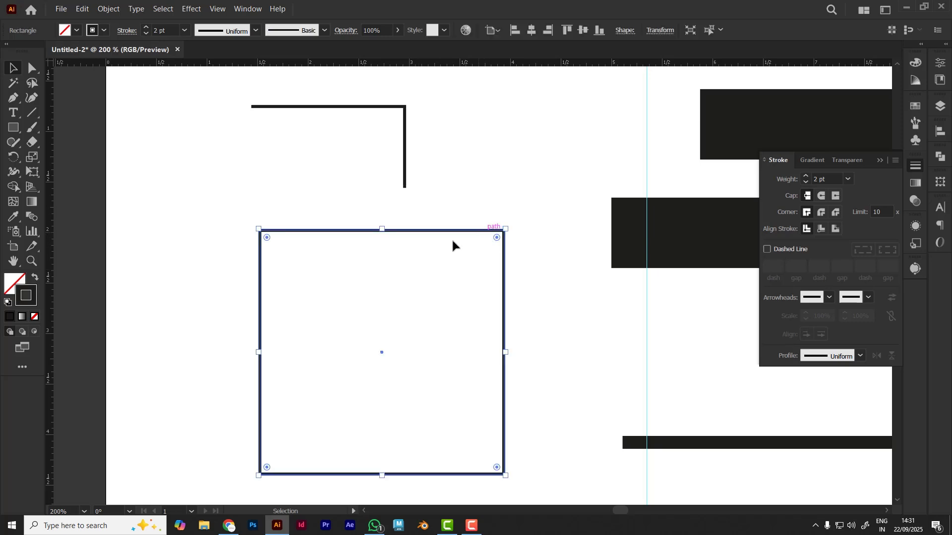
{"action": "left_click", "coordinate": [165, 30]}
{"action": "scroll", "coordinate": [165, 30], "scroll_direction": "up", "scroll_amount": 9}
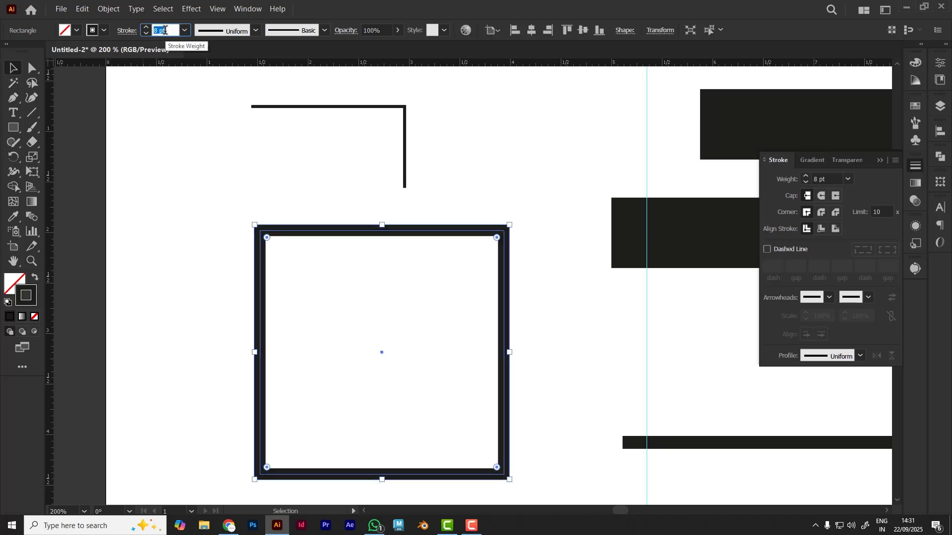
{"action": "scroll", "coordinate": [165, 31], "scroll_direction": "up", "scroll_amount": 2}
{"action": "left_click", "coordinate": [414, 179]}
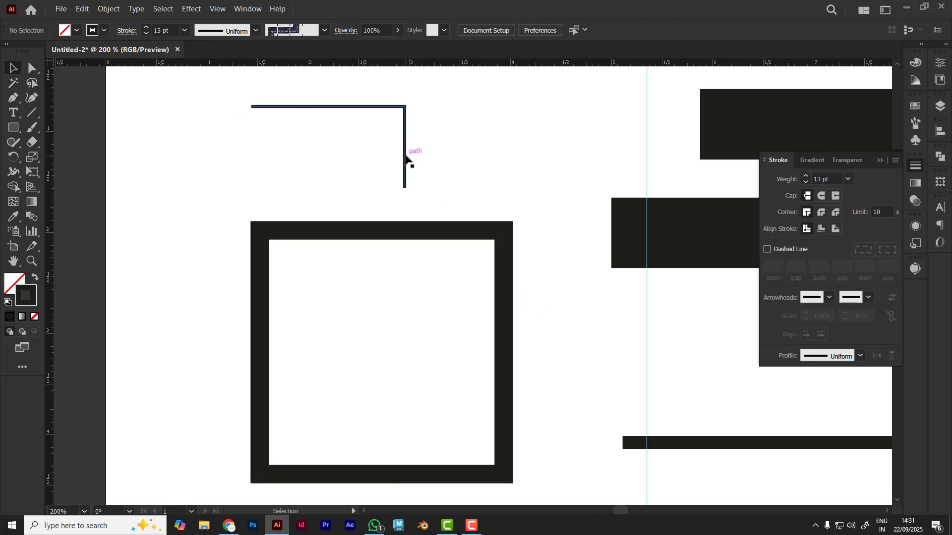
{"action": "left_click_drag", "start_coordinate": [405, 156], "coordinate": [598, 118]}
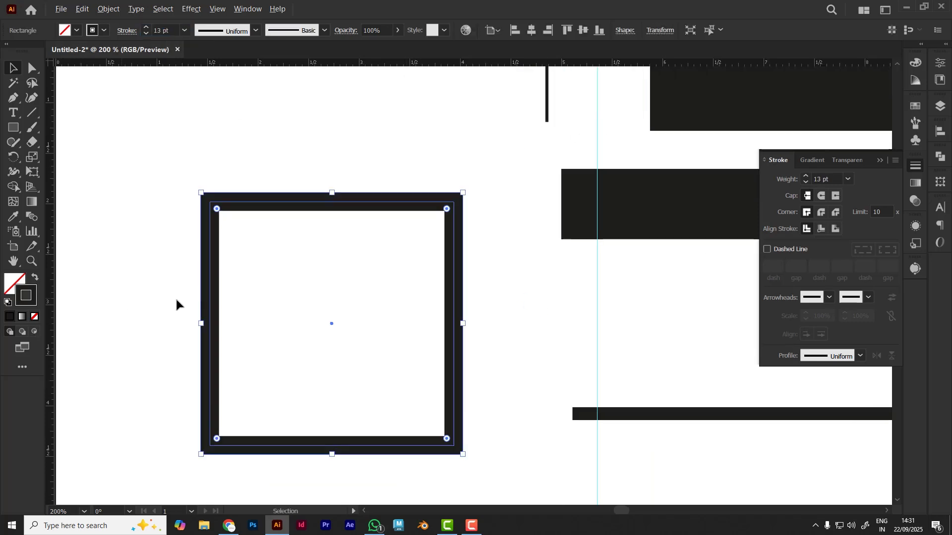
Place two vertical and two horizontal guides along the centre of the square's stroke on all four sides
{"action": "scroll", "coordinate": [220, 313], "scroll_direction": "up", "scroll_amount": 1}
{"action": "left_click_drag", "start_coordinate": [52, 295], "coordinate": [205, 295]}
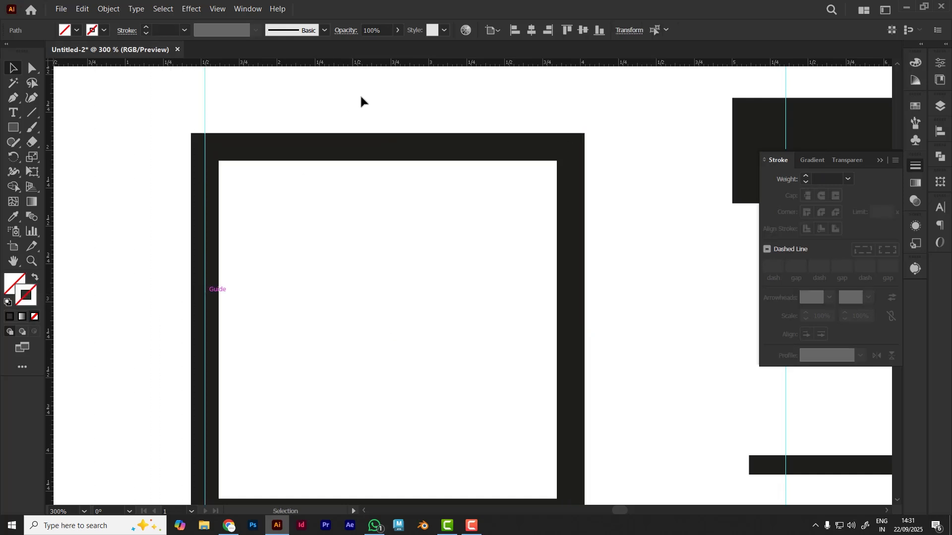
{"action": "left_click_drag", "start_coordinate": [368, 63], "coordinate": [333, 153]}
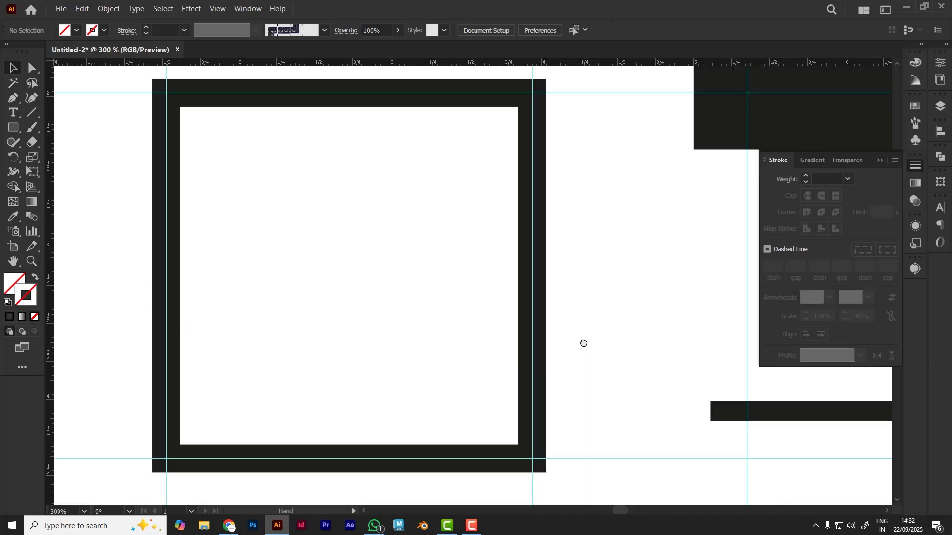
{"action": "left_click_drag", "start_coordinate": [584, 344], "coordinate": [585, 350]}
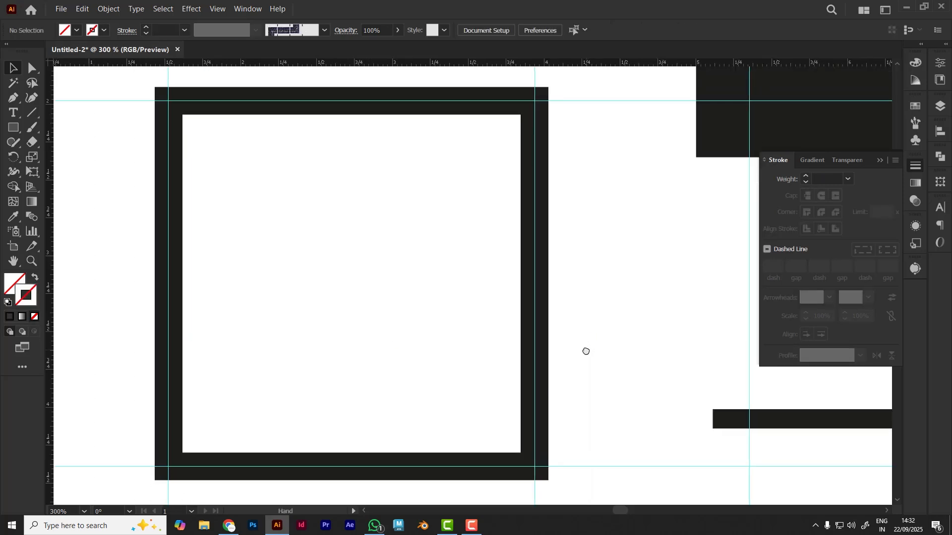
Lock the guides around the square so they can no longer be selected
{"action": "left_click", "coordinate": [237, 101]}
{"action": "left_click_drag", "start_coordinate": [256, 143], "coordinate": [158, 165]}
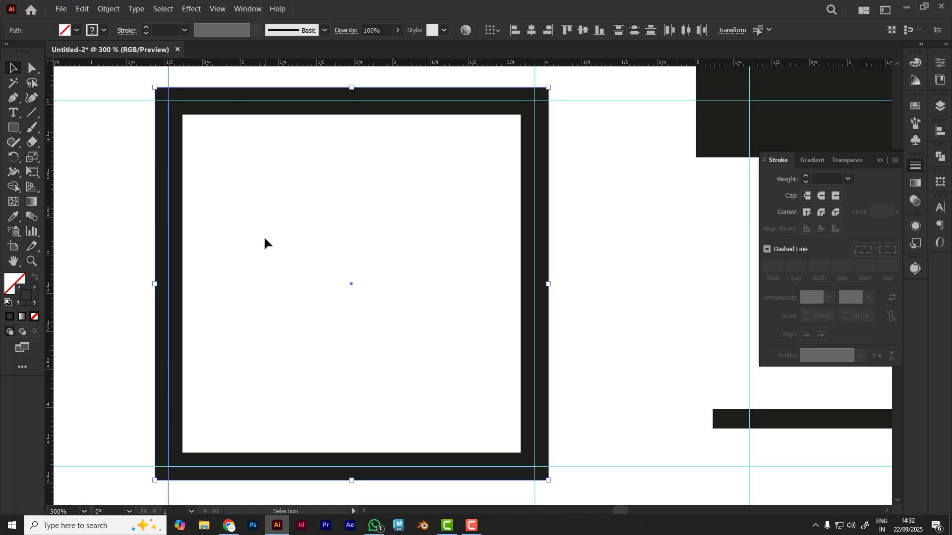
{"action": "left_click", "coordinate": [238, 242]}
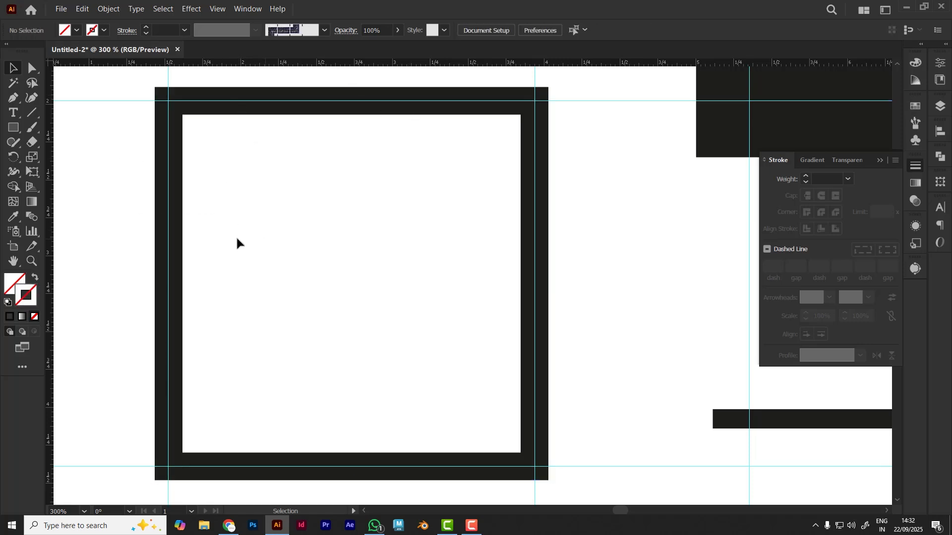
{"action": "left_click", "coordinate": [168, 184]}
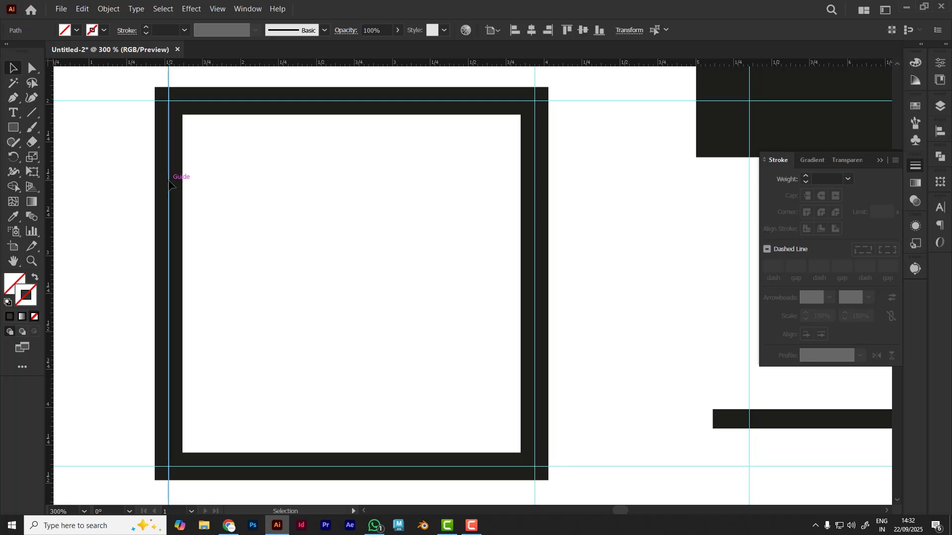
{"action": "right_click", "coordinate": [288, 192]}
{"action": "left_click", "coordinate": [336, 285]}
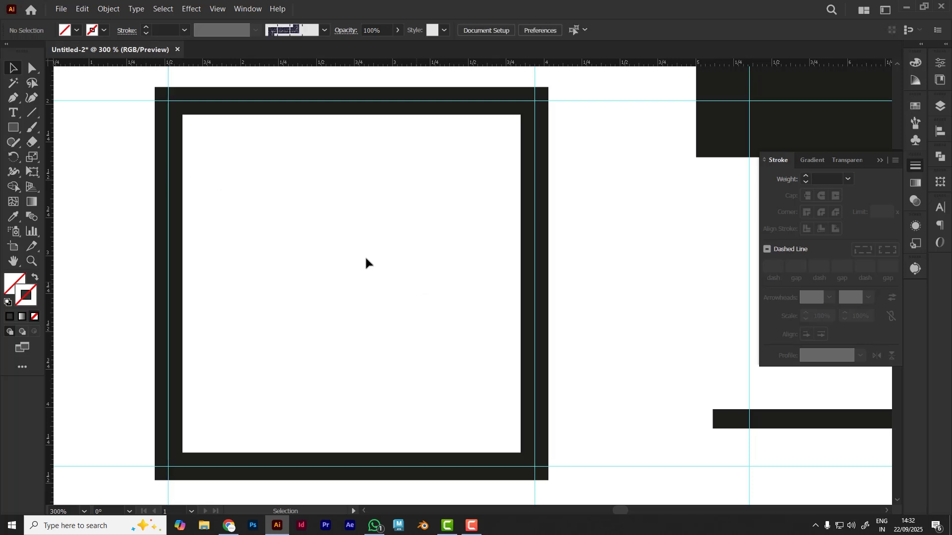
{"action": "right_click", "coordinate": [346, 244]}
{"action": "left_click", "coordinate": [382, 349]}
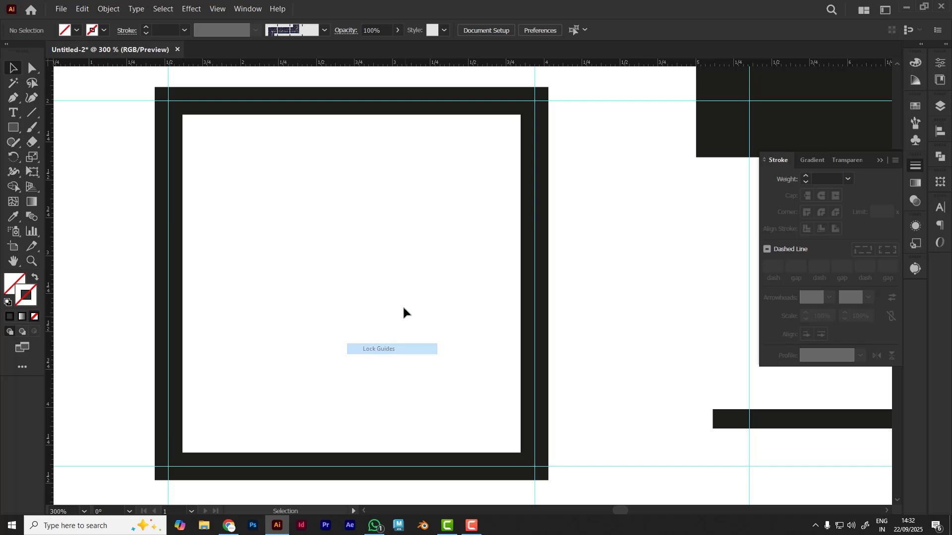
Select all four anchor points of the square with Direct Selection to examine its path against the guides, and deselect it
{"action": "left_click", "coordinate": [154, 207]}
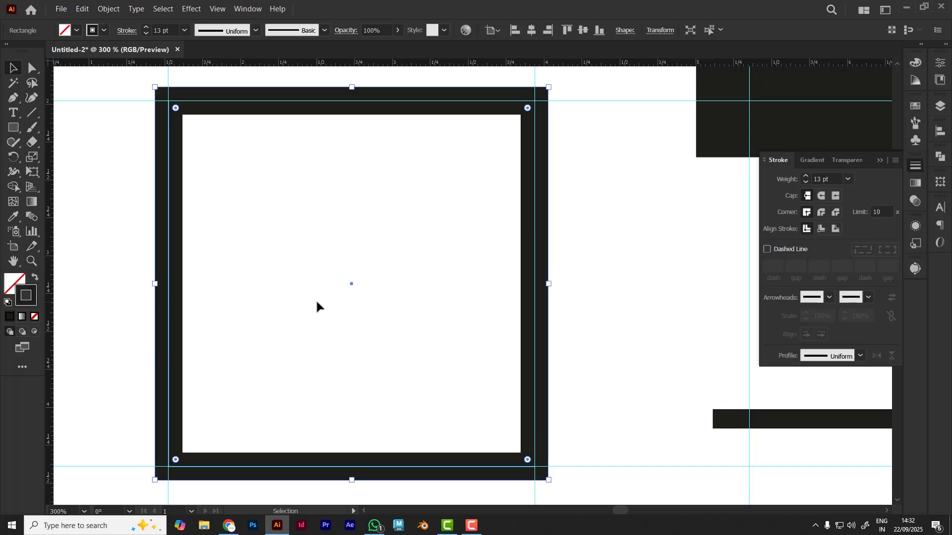
{"action": "left_click", "coordinate": [350, 246]}
{"action": "left_click_drag", "start_coordinate": [132, 171], "coordinate": [241, 252]}
{"action": "left_click", "coordinate": [32, 68]}
{"action": "left_click", "coordinate": [130, 115]}
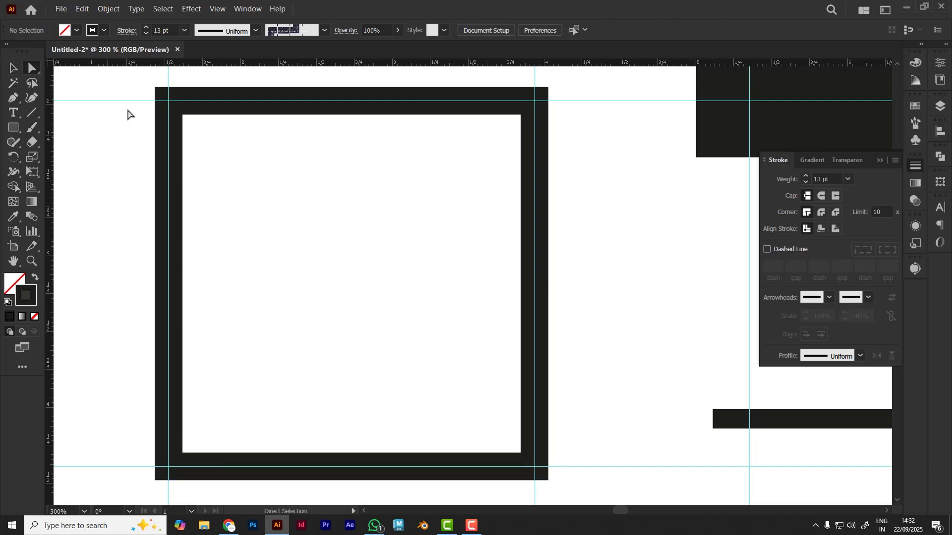
{"action": "left_click_drag", "start_coordinate": [133, 77], "coordinate": [559, 495]}
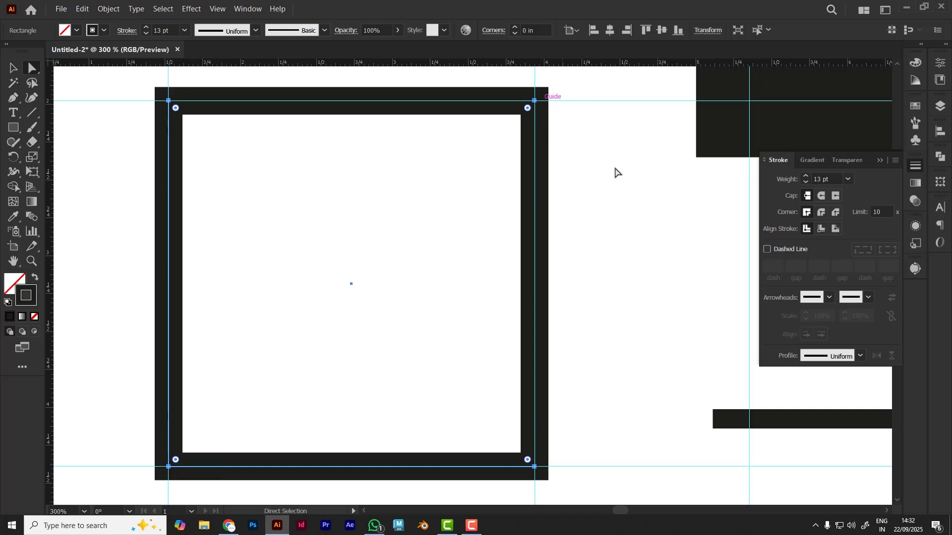
{"action": "left_click", "coordinate": [13, 70]}
{"action": "left_click", "coordinate": [274, 165]}
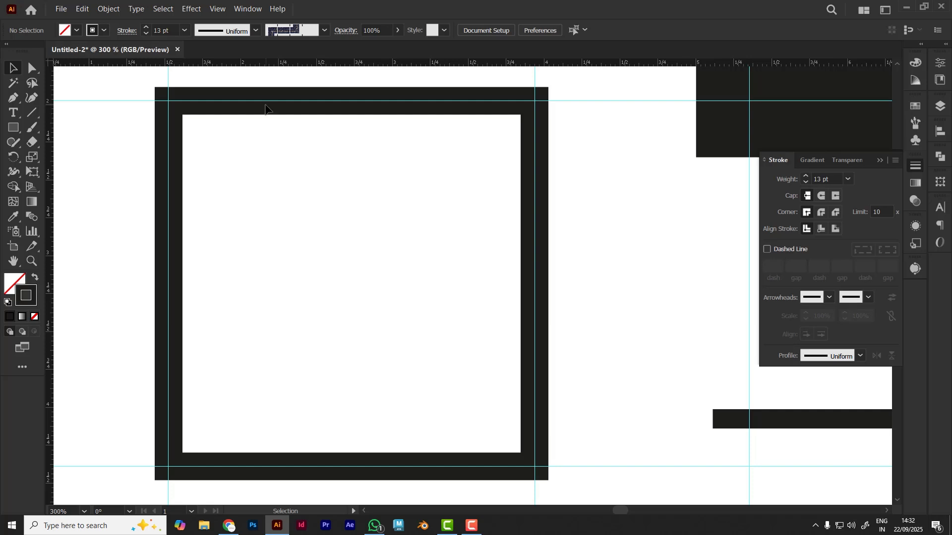
Swap the square's fill and stroke to compare the filled shape with the guides, and deselect it
{"action": "left_click", "coordinate": [155, 213]}
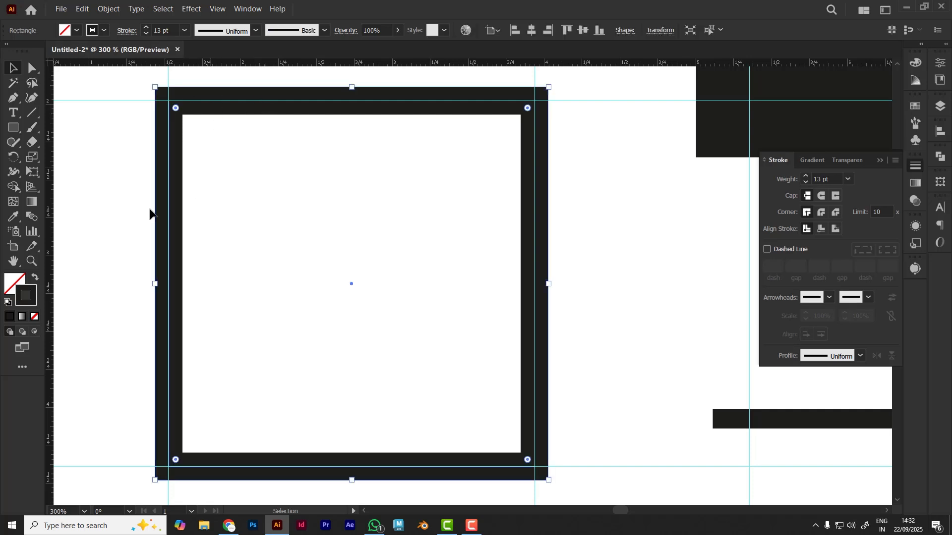
{"action": "left_click", "coordinate": [34, 279]}
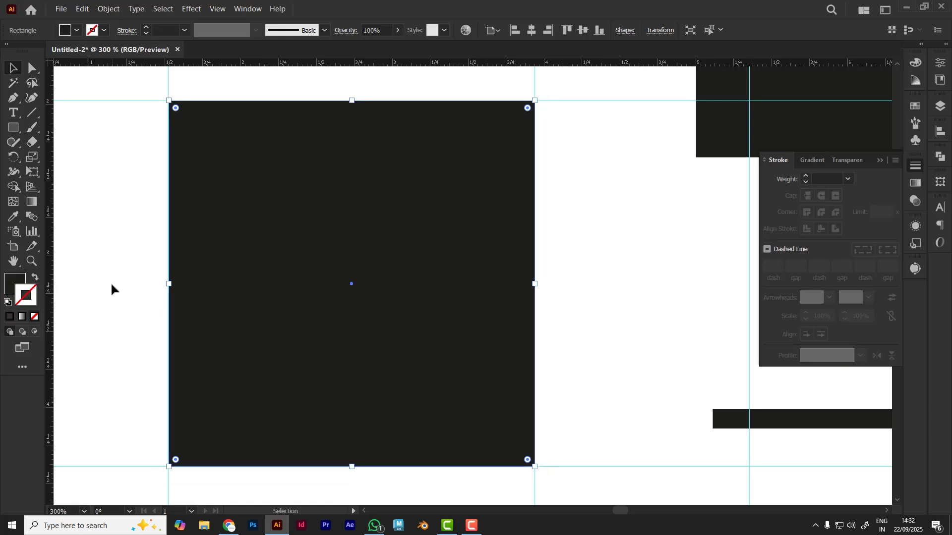
{"action": "left_click", "coordinate": [105, 179]}
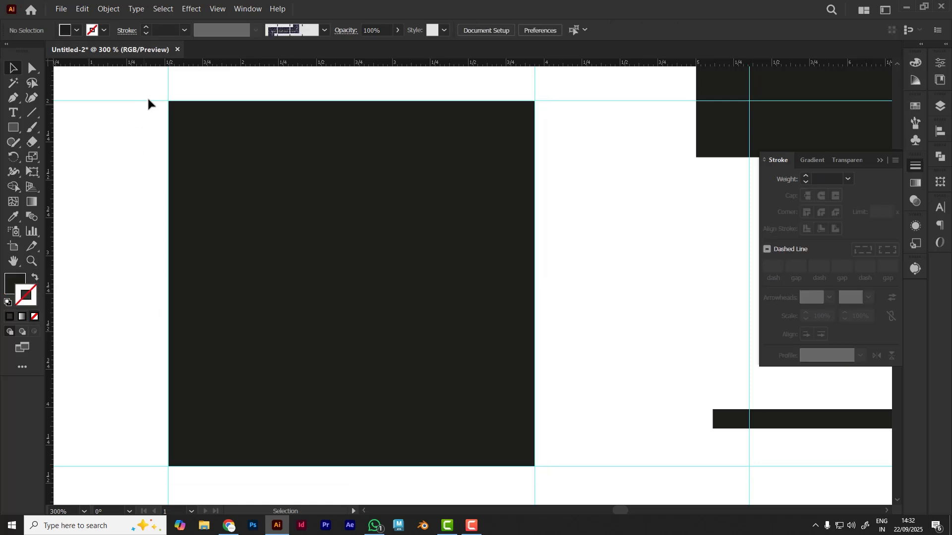
Swap the square's fill and stroke back so it has only an outline, and deselect it
{"action": "left_click", "coordinate": [353, 360]}
{"action": "left_click", "coordinate": [34, 278]}
{"action": "left_click", "coordinate": [103, 289]}
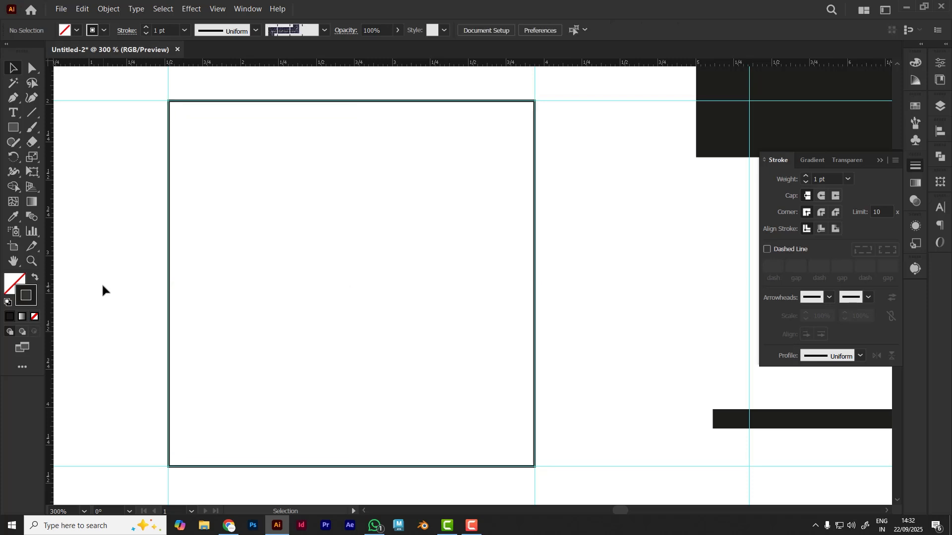
Set the square's stroke weight to 11 pt and deselect it
{"action": "left_click", "coordinate": [246, 100]}
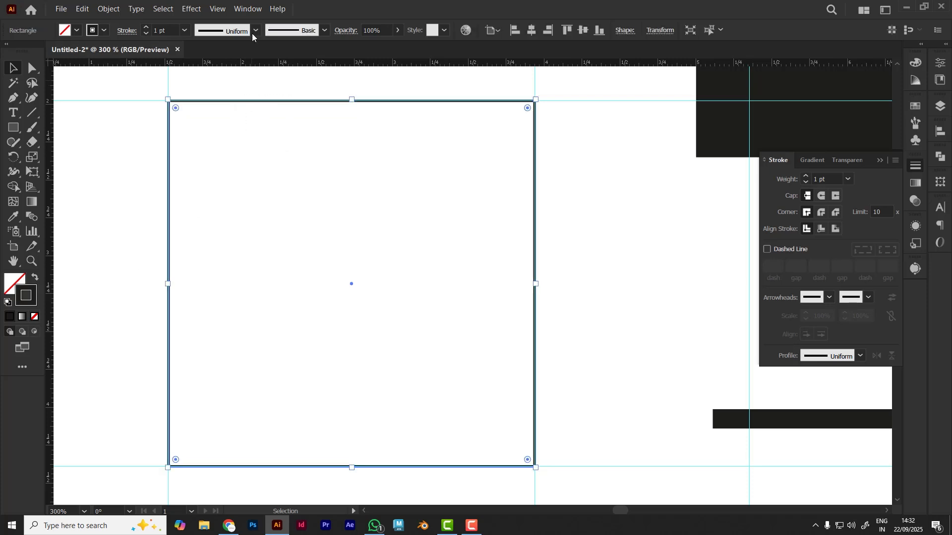
{"action": "left_click", "coordinate": [164, 30]}
{"action": "scroll", "coordinate": [164, 30], "scroll_direction": "up", "scroll_amount": 2}
{"action": "scroll", "coordinate": [164, 30], "scroll_direction": "up", "scroll_amount": 8}
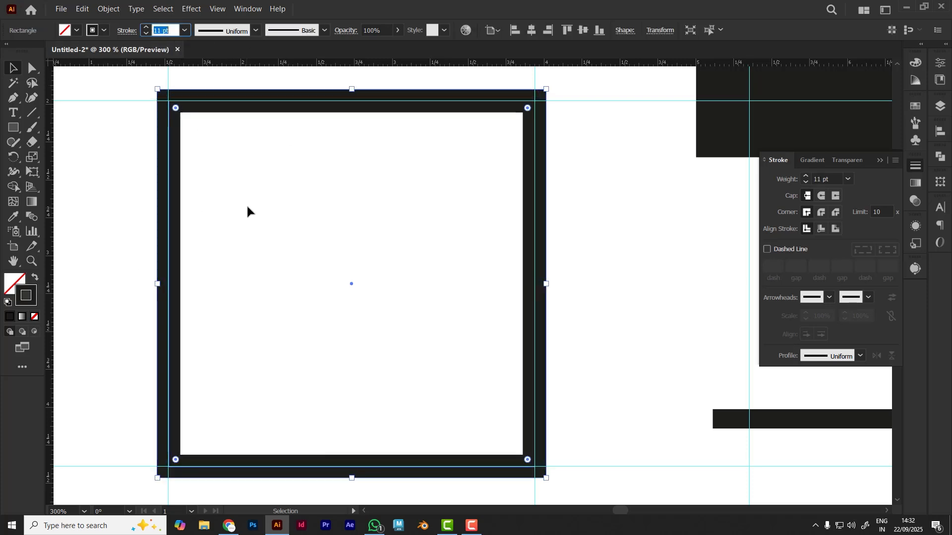
{"action": "left_click", "coordinate": [190, 119]}
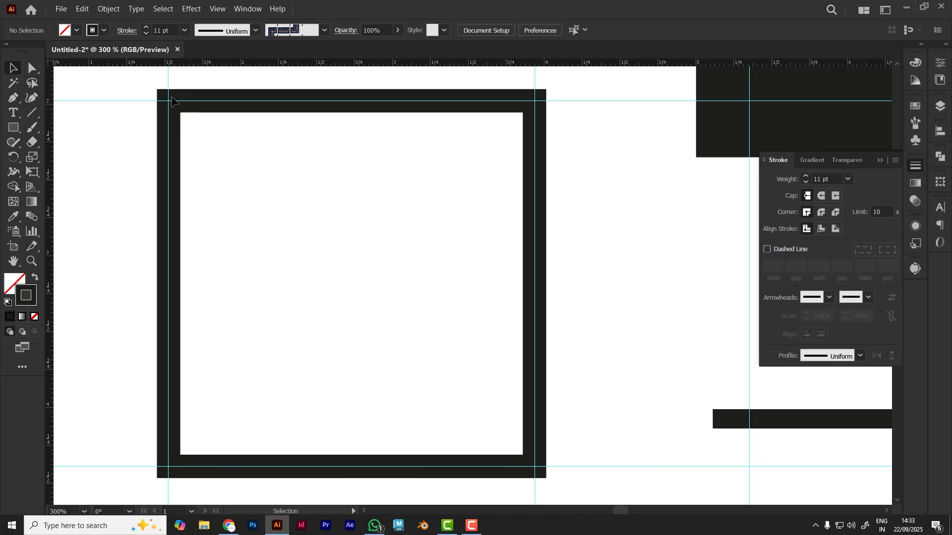
Try Round Join and Bevel Join on the corners of the square's stroke, and restore Miter Join
{"action": "left_click", "coordinate": [820, 214]}
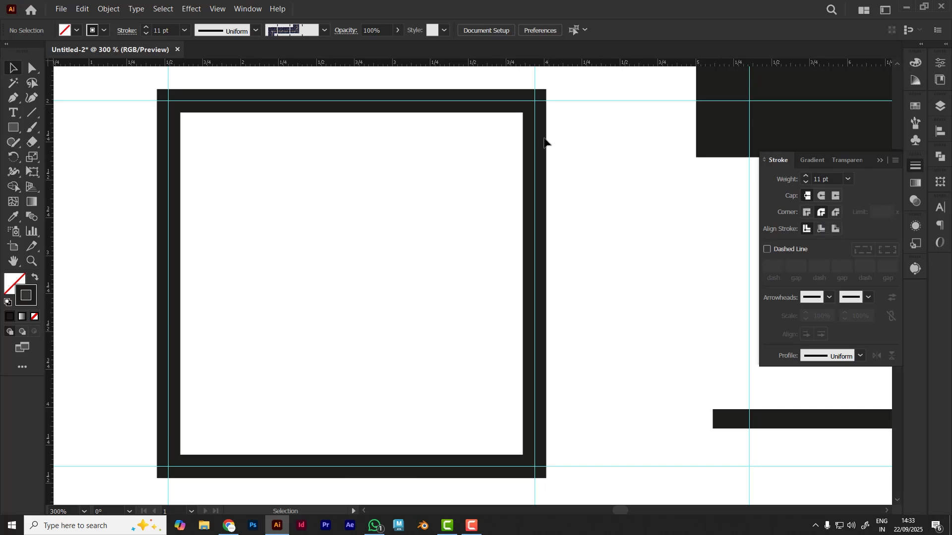
{"action": "left_click", "coordinate": [540, 159]}
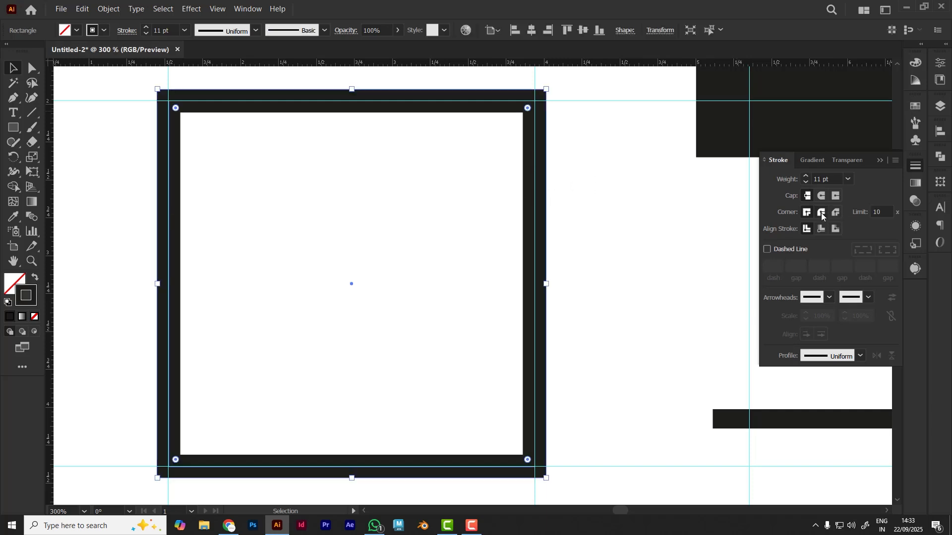
{"action": "left_click", "coordinate": [821, 213]}
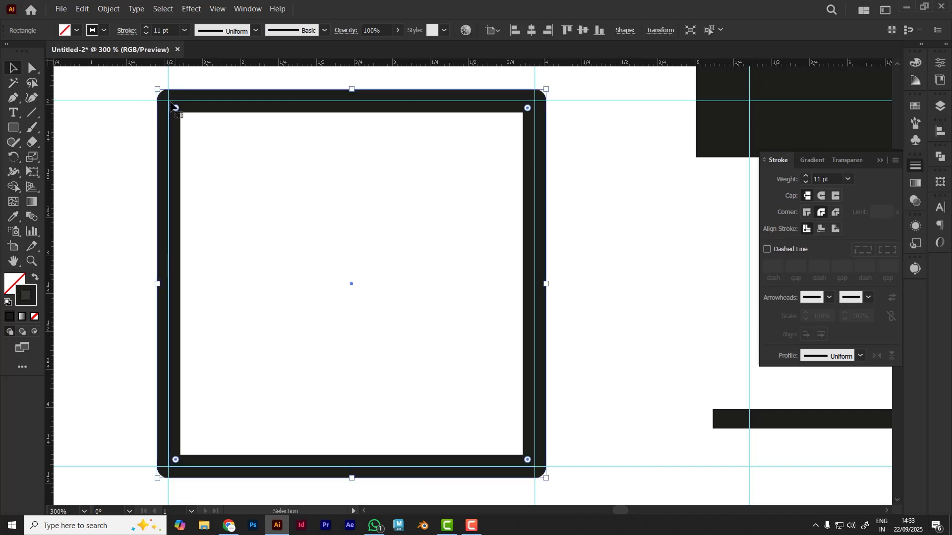
{"action": "left_click", "coordinate": [836, 213]}
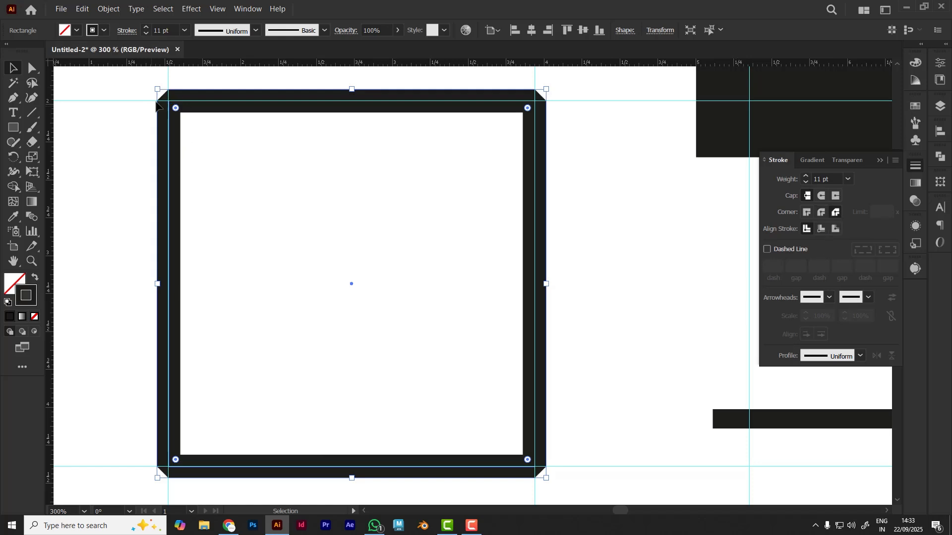
{"action": "left_click", "coordinate": [590, 195]}
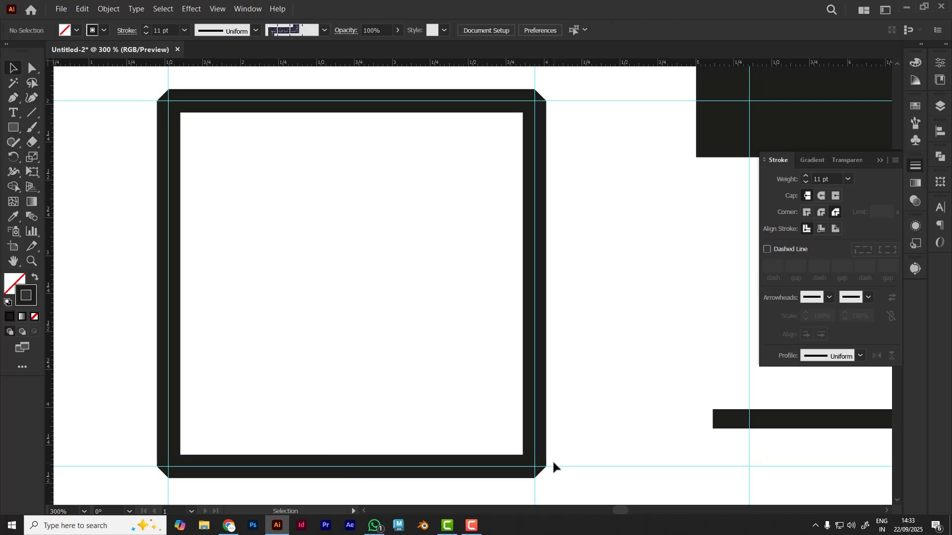
{"action": "left_click", "coordinate": [262, 101]}
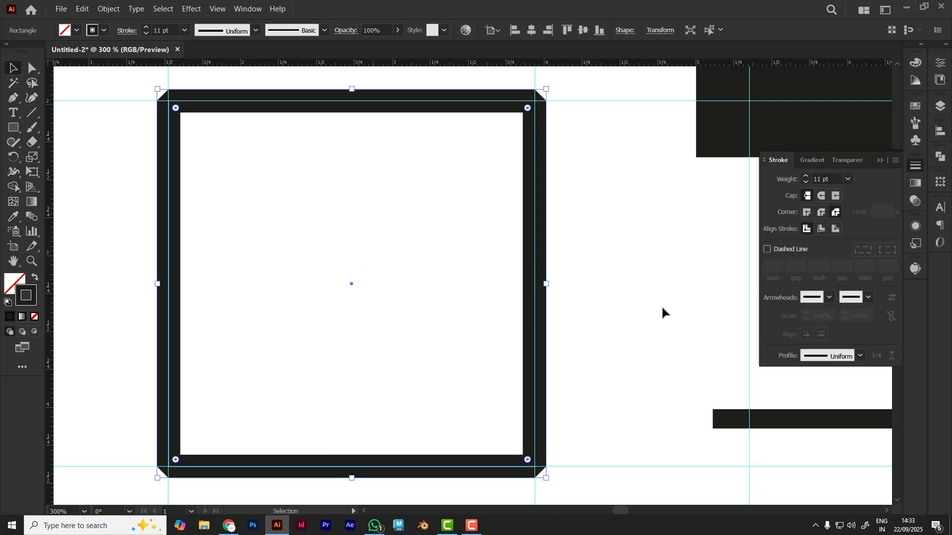
{"action": "left_click", "coordinate": [807, 212]}
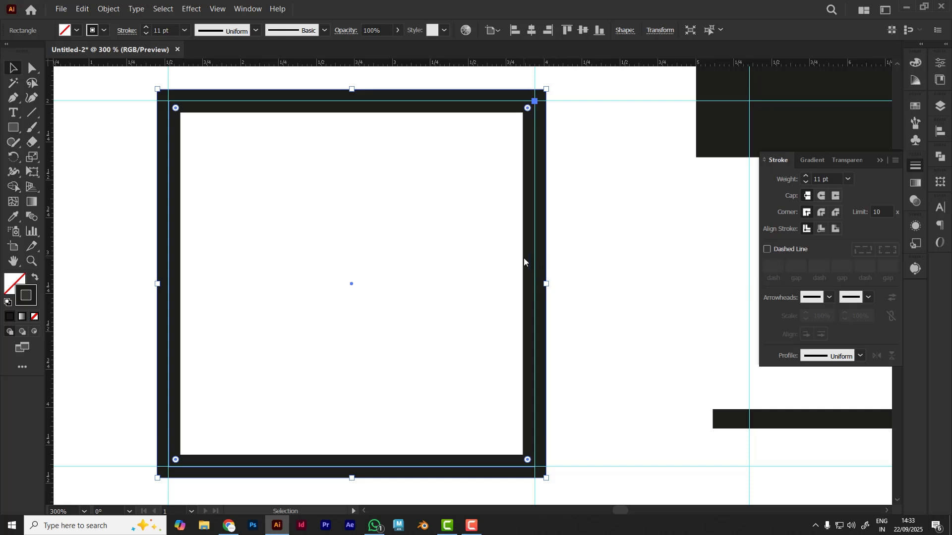
Try aligning the square's stroke to the inside and outside against the guides, restore center alignment, and deselect it
{"action": "left_click", "coordinate": [820, 229]}
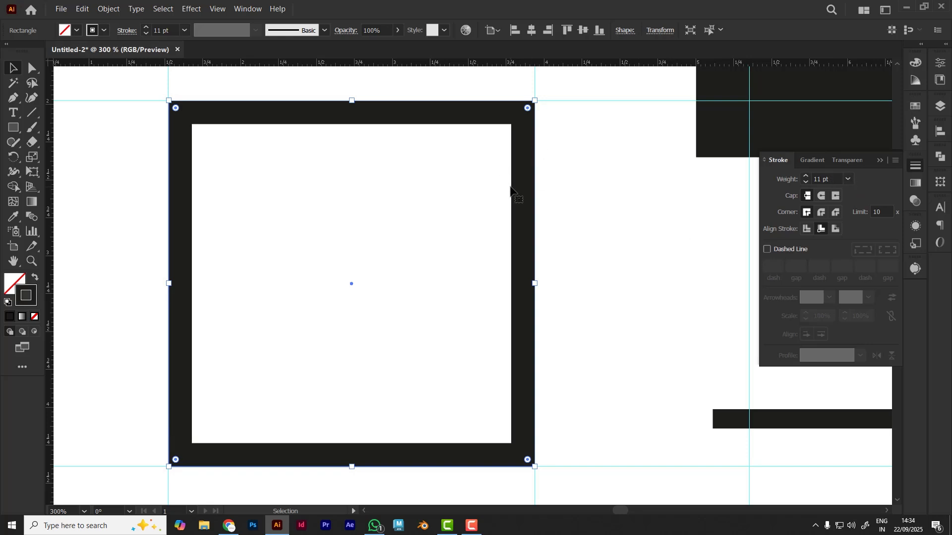
{"action": "left_click", "coordinate": [656, 361]}
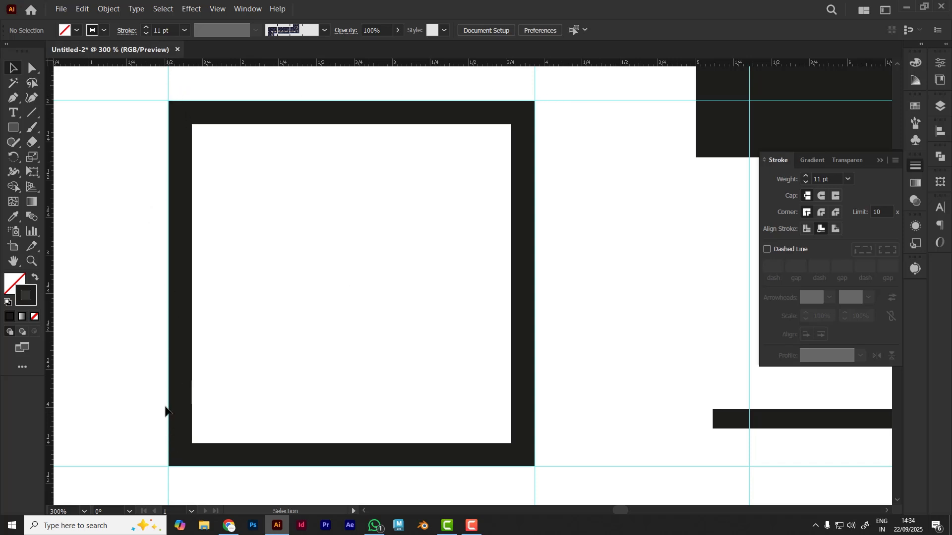
{"action": "left_click_drag", "start_coordinate": [466, 305], "coordinate": [543, 366]}
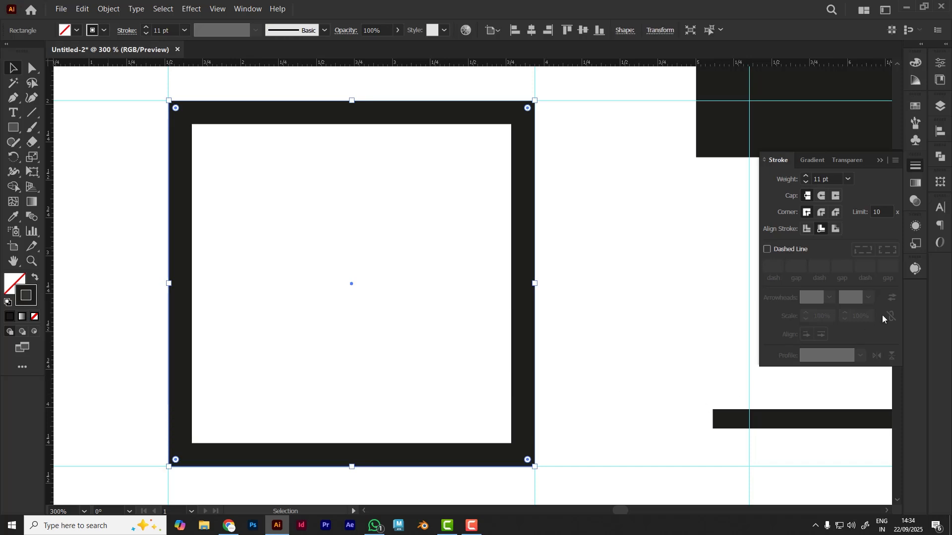
{"action": "left_click", "coordinate": [839, 230]}
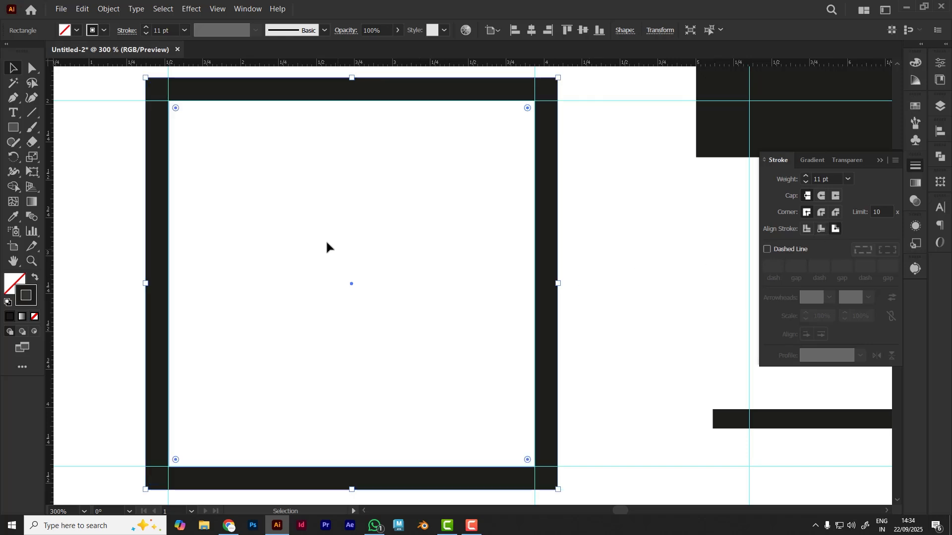
{"action": "left_click", "coordinate": [257, 265]}
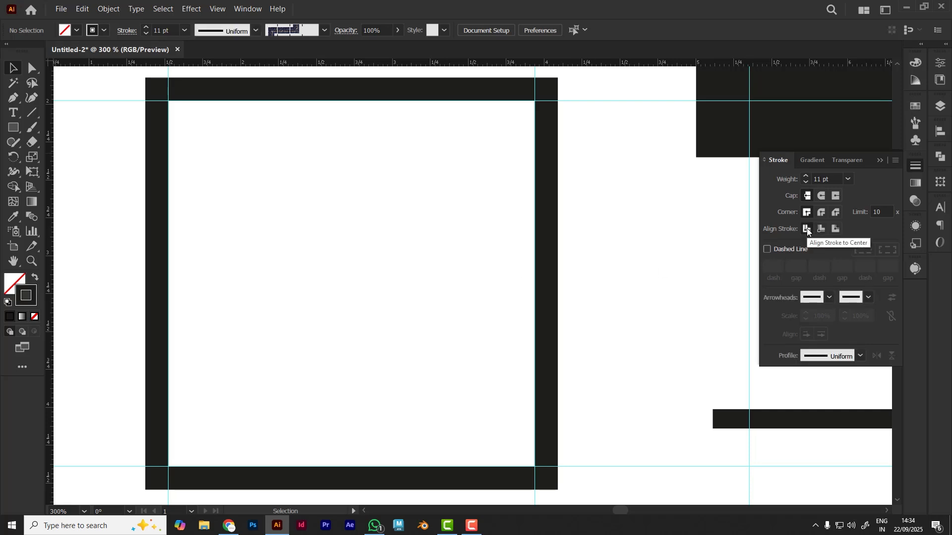
{"action": "left_click", "coordinate": [546, 319]}
{"action": "left_click", "coordinate": [807, 228]}
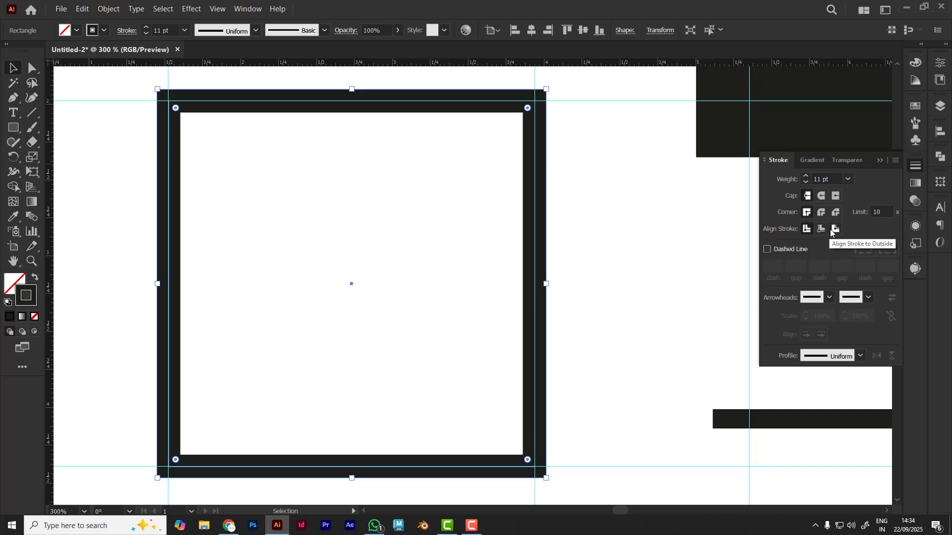
{"action": "left_click", "coordinate": [619, 295]}
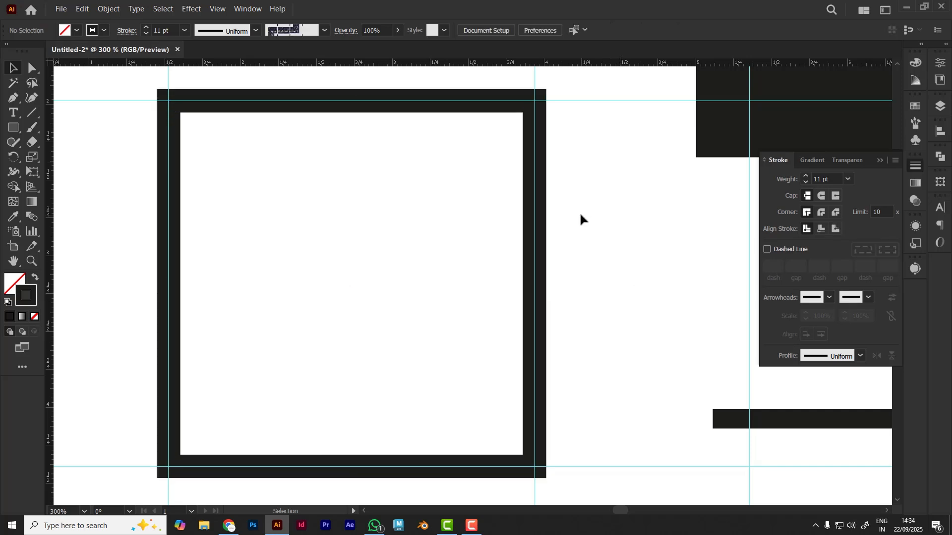
Unlock the guides and delete the square's two horizontal guides, its two vertical guides and the next vertical guide beyond it
{"action": "right_click", "coordinate": [580, 216]}
{"action": "left_click", "coordinate": [621, 317]}
{"action": "scroll", "coordinate": [619, 302], "scroll_direction": "down", "scroll_amount": 2}
{"action": "left_click_drag", "start_coordinate": [620, 406], "coordinate": [554, 368]}
{"action": "left_click", "coordinate": [159, 166]}
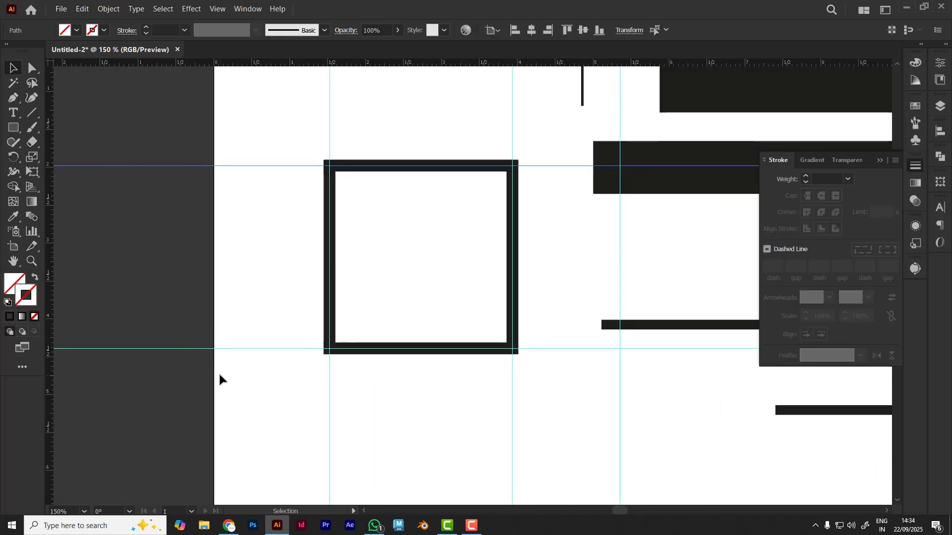
{"action": "key", "text": "Delete"}
{"action": "left_click", "coordinate": [185, 348]}
{"action": "key", "text": "Delete"}
{"action": "left_click_drag", "start_coordinate": [581, 416], "coordinate": [469, 395]}
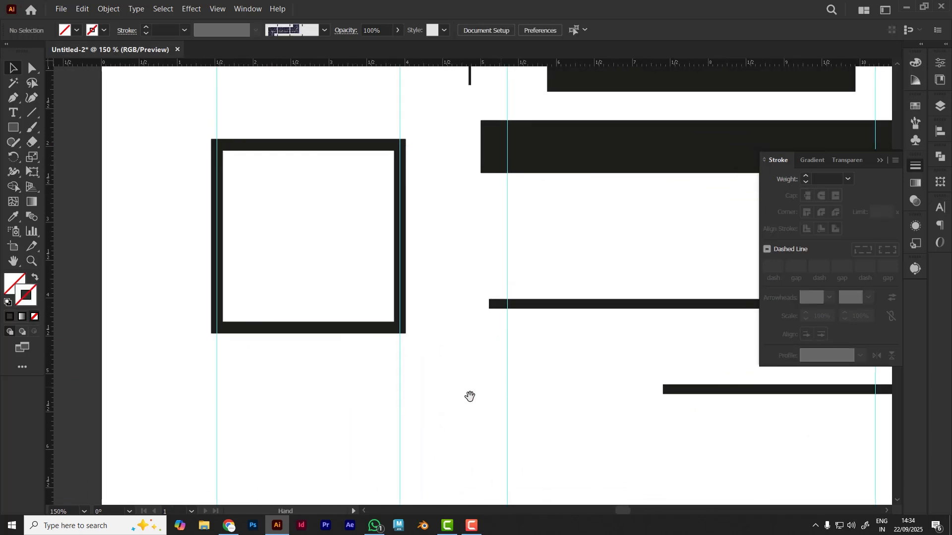
{"action": "left_click_drag", "start_coordinate": [200, 404], "coordinate": [622, 440]}
{"action": "key", "text": "Delete"}
Apply Round Join to the 2 pt L-shaped path above the square and deselect it
{"action": "left_click_drag", "start_coordinate": [490, 146], "coordinate": [365, 327]}
{"action": "left_click", "coordinate": [342, 209]}
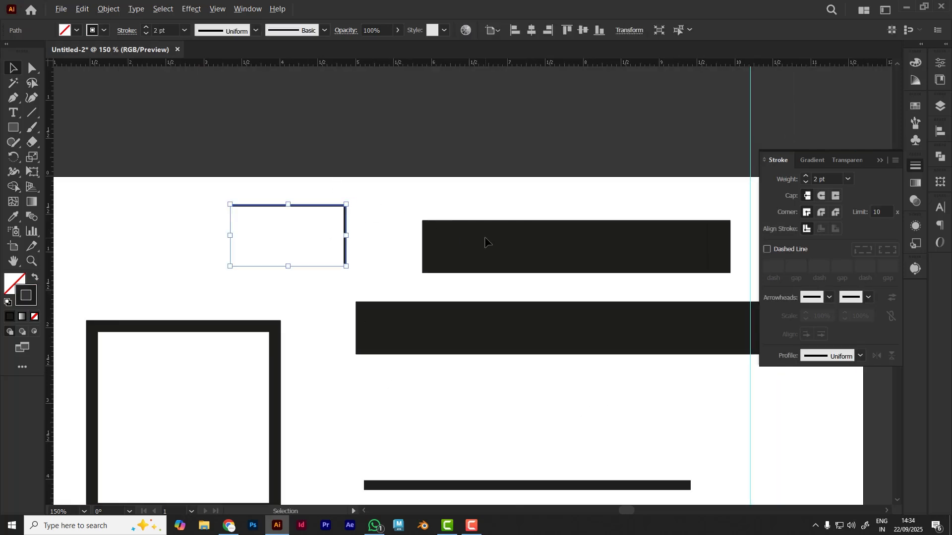
{"action": "scroll", "coordinate": [485, 241], "scroll_direction": "up", "scroll_amount": 1}
{"action": "scroll", "coordinate": [485, 240], "scroll_direction": "up", "scroll_amount": 1}
{"action": "left_click_drag", "start_coordinate": [353, 225], "coordinate": [531, 275]}
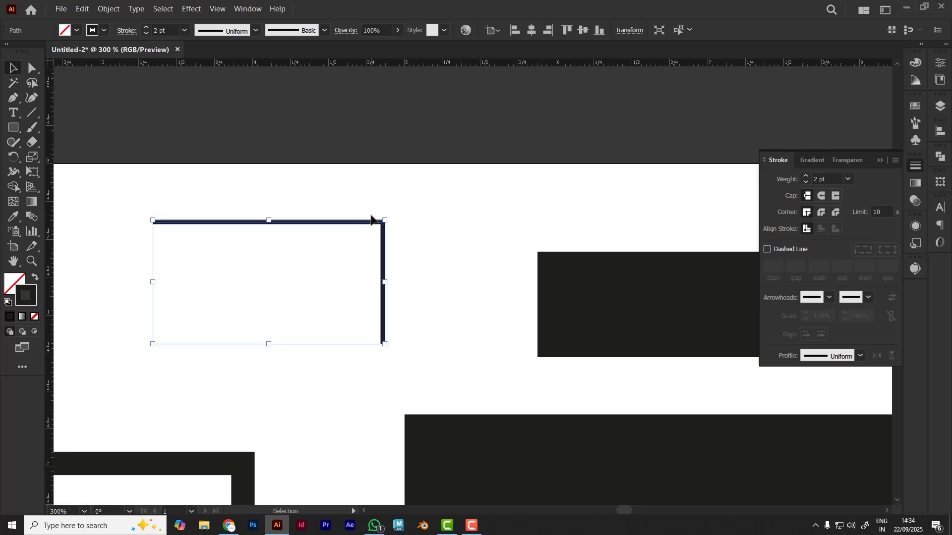
{"action": "scroll", "coordinate": [372, 219], "scroll_direction": "up", "scroll_amount": 1}
{"action": "left_click_drag", "start_coordinate": [397, 231], "coordinate": [405, 242]}
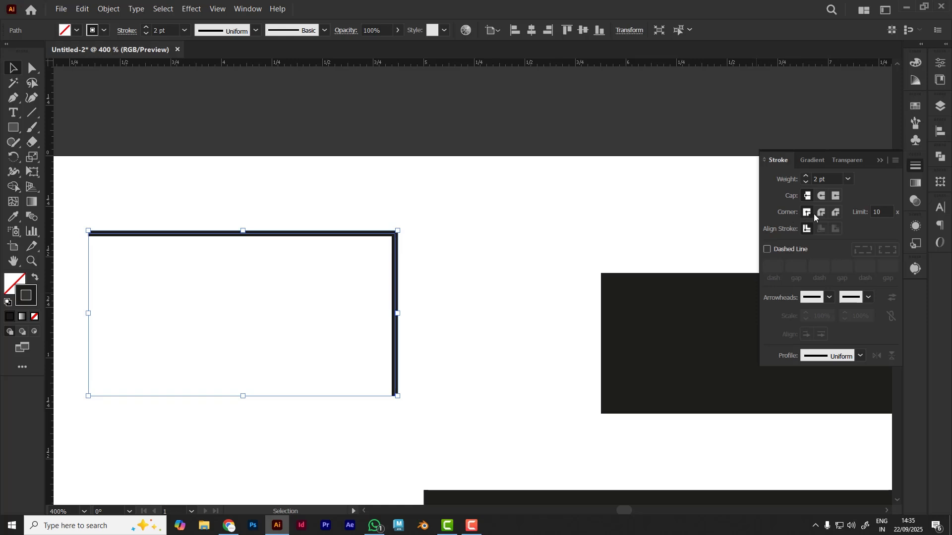
{"action": "left_click", "coordinate": [422, 269]}
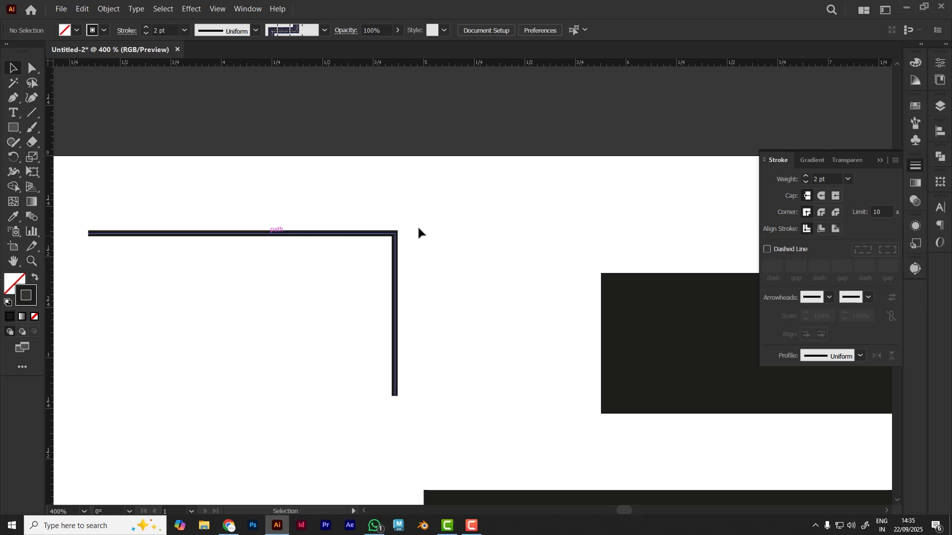
{"action": "left_click", "coordinate": [394, 234]}
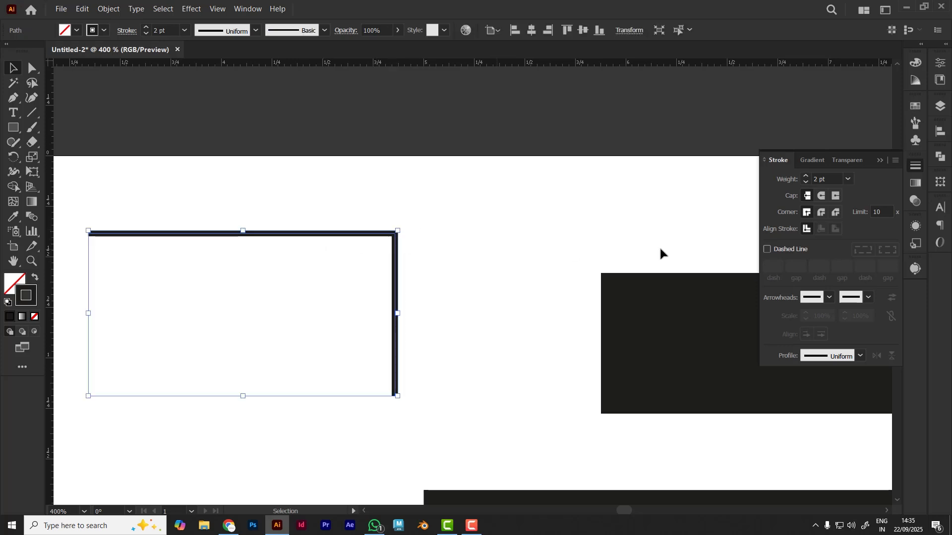
{"action": "left_click", "coordinate": [822, 212]}
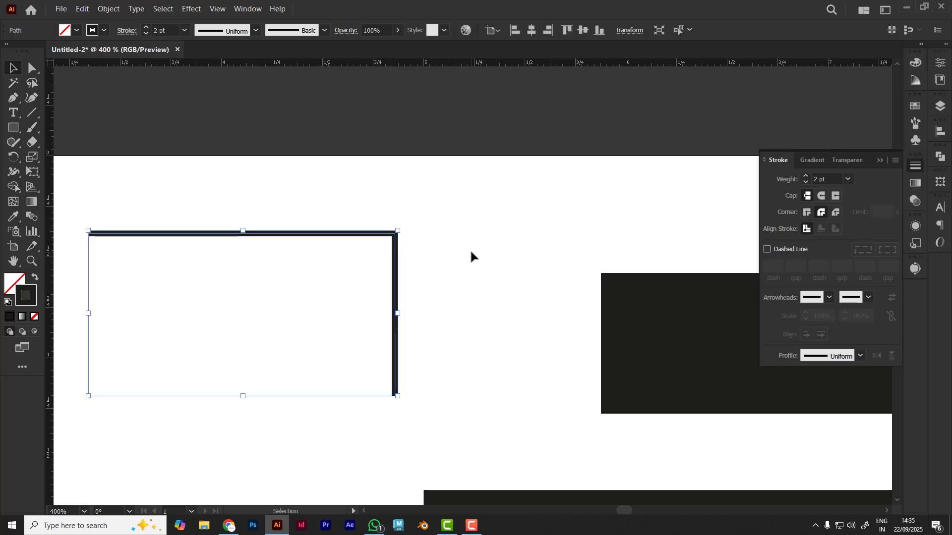
{"action": "left_click", "coordinate": [412, 253]}
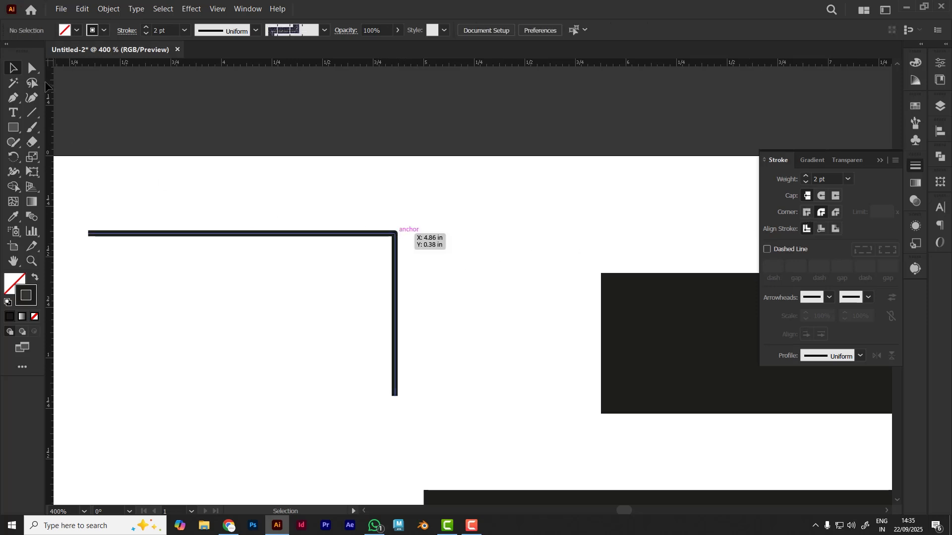
Examine the L-shaped path's corner up close, undo its Round Join, and deselect the path
{"action": "key", "text": "a"}
{"action": "scroll", "coordinate": [373, 226], "scroll_direction": "up", "scroll_amount": 4}
{"action": "scroll", "coordinate": [320, 251], "scroll_direction": "up", "scroll_amount": 3}
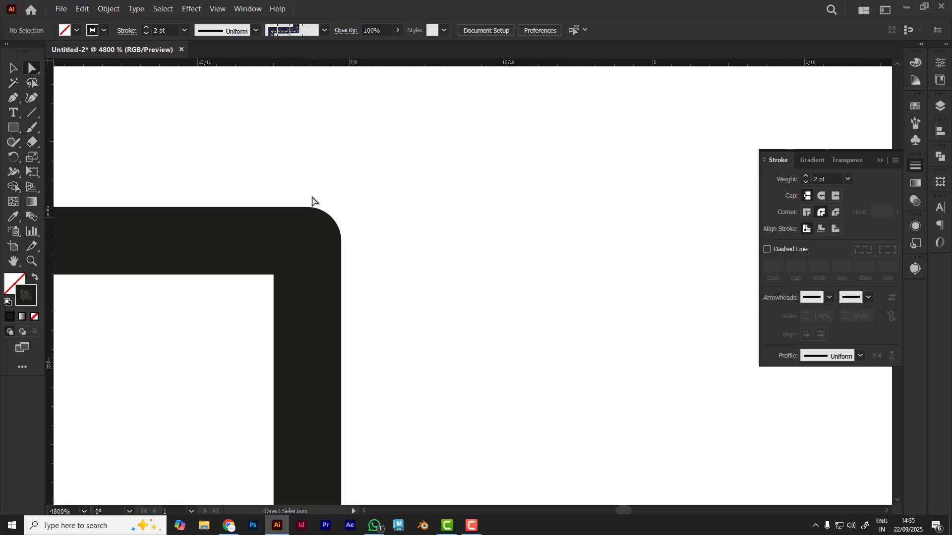
{"action": "key", "text": "ctrl+z"}
{"action": "left_click", "coordinate": [415, 257]}
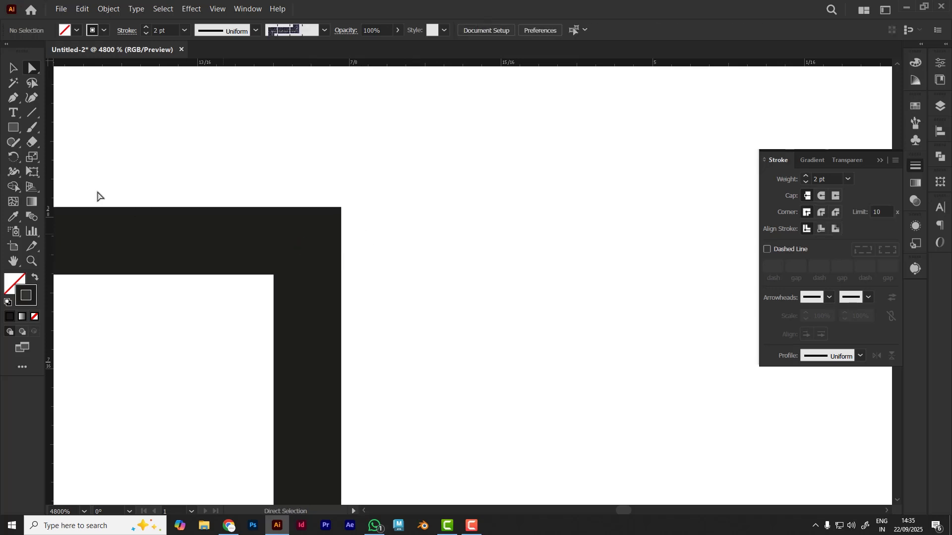
Apply Round Join and then Bevel Join to the L-shaped path's corner, and deselect it
{"action": "left_click", "coordinate": [12, 68]}
{"action": "left_click", "coordinate": [302, 335]}
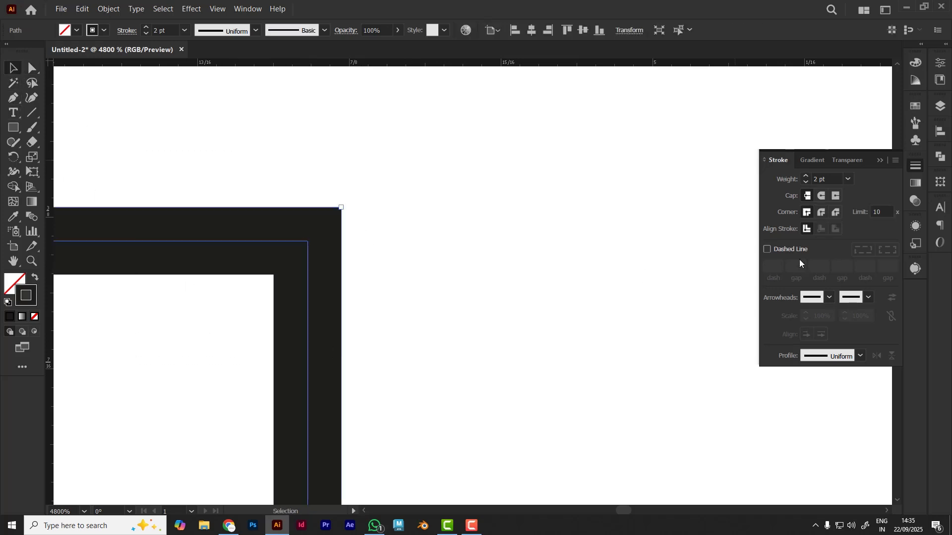
{"action": "left_click", "coordinate": [817, 212]}
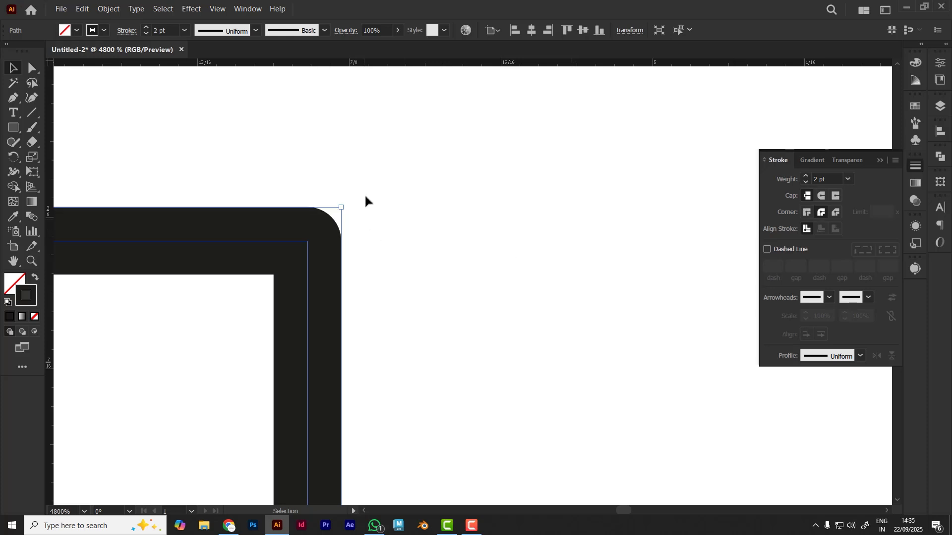
{"action": "left_click", "coordinate": [836, 213]}
{"action": "left_click", "coordinate": [292, 198]}
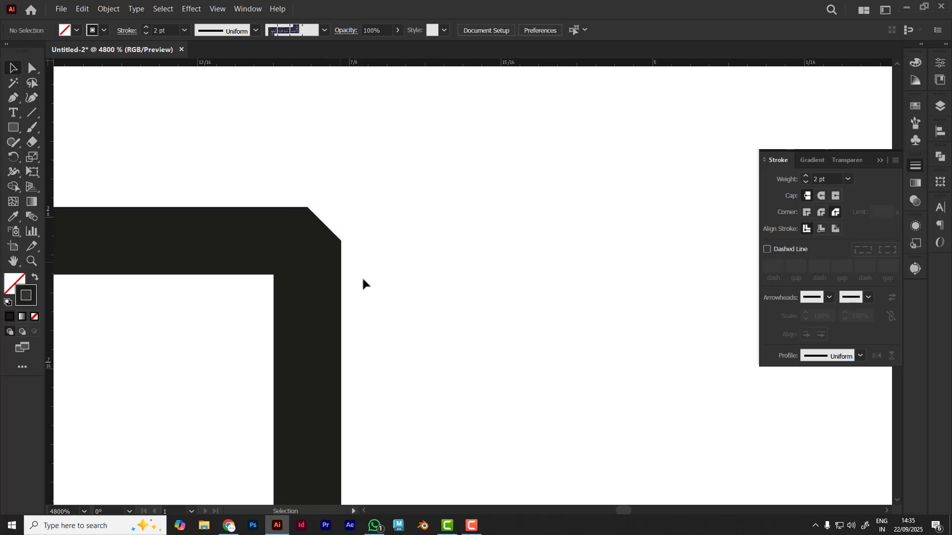
Apply Round Cap to the open ends of the L-shaped path, checking its horizontal segment's end up close
{"action": "scroll", "coordinate": [417, 304], "scroll_direction": "down", "scroll_amount": 1}
{"action": "scroll", "coordinate": [417, 304], "scroll_direction": "down", "scroll_amount": 2}
{"action": "scroll", "coordinate": [176, 300], "scroll_direction": "up", "scroll_amount": 8}
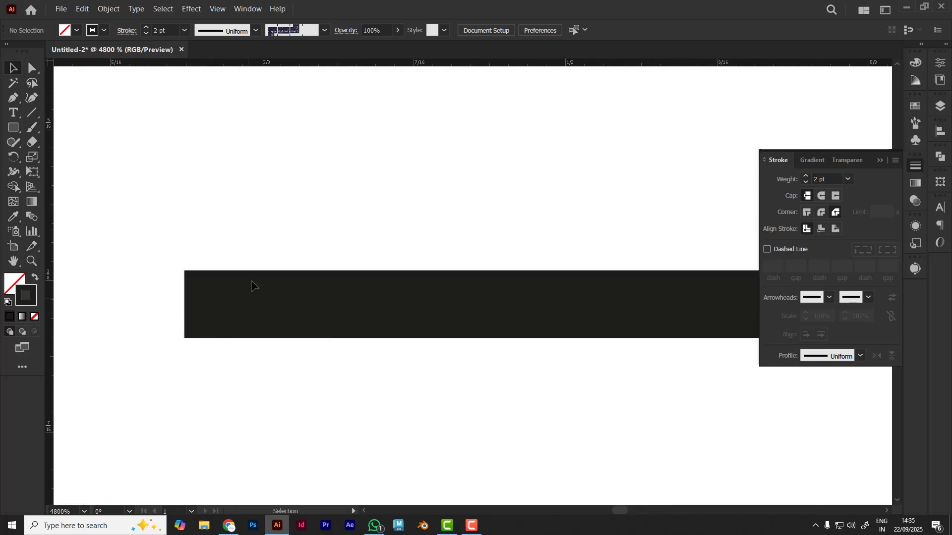
{"action": "left_click", "coordinate": [278, 325]}
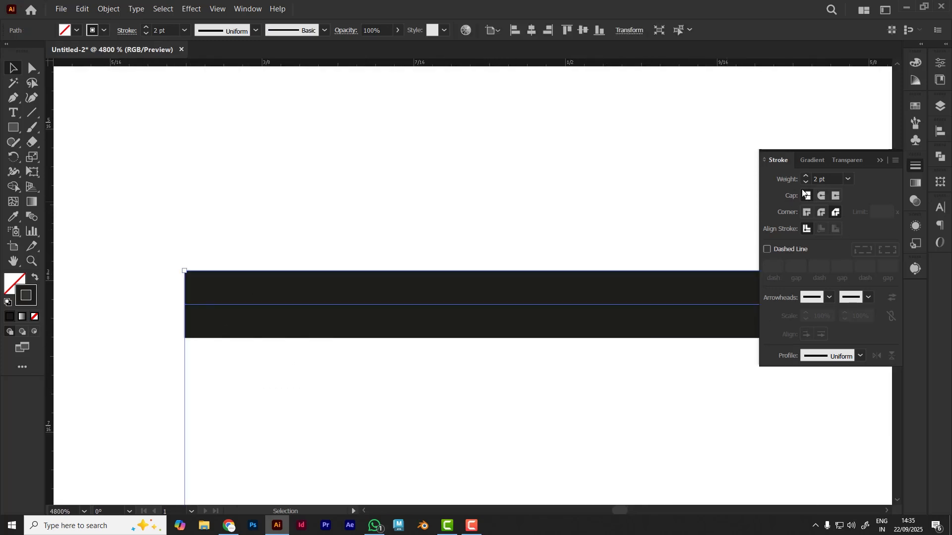
{"action": "left_click", "coordinate": [823, 195]}
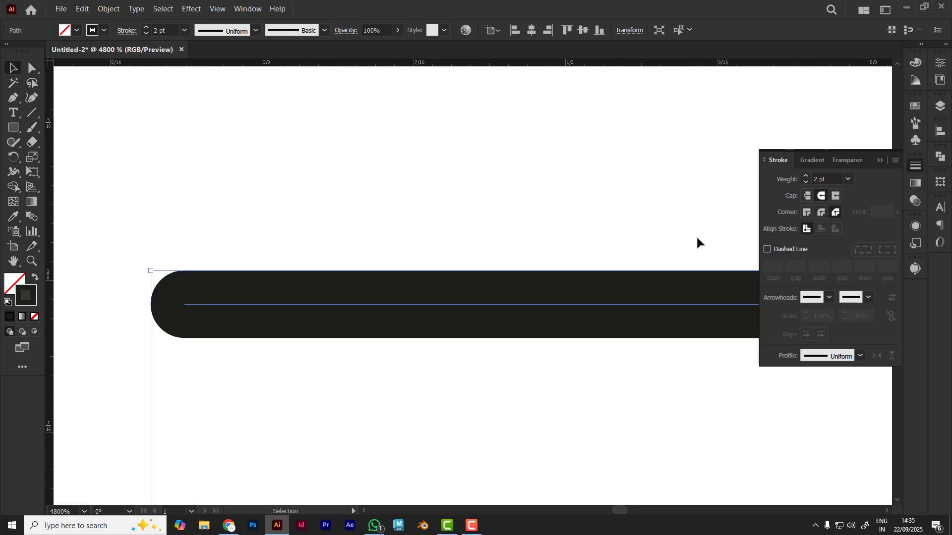
Shift the lower-left line slightly and move the square into the artboard's upper-left corner, leaving nothing selected
{"action": "left_click", "coordinate": [445, 194]}
{"action": "scroll", "coordinate": [359, 250], "scroll_direction": "down", "scroll_amount": 4}
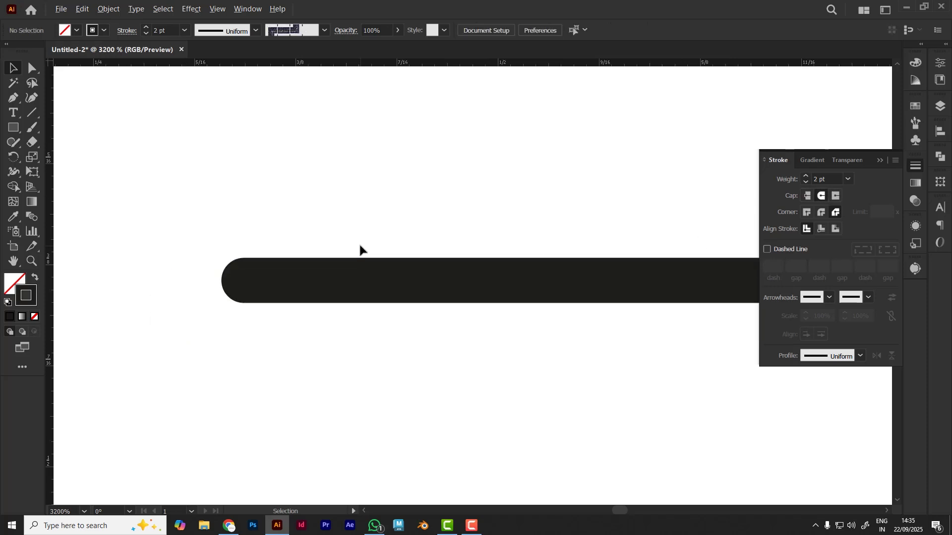
{"action": "scroll", "coordinate": [360, 247], "scroll_direction": "down", "scroll_amount": 2}
{"action": "left_click_drag", "start_coordinate": [576, 353], "coordinate": [170, 201]}
{"action": "left_click_drag", "start_coordinate": [483, 285], "coordinate": [102, 322]}
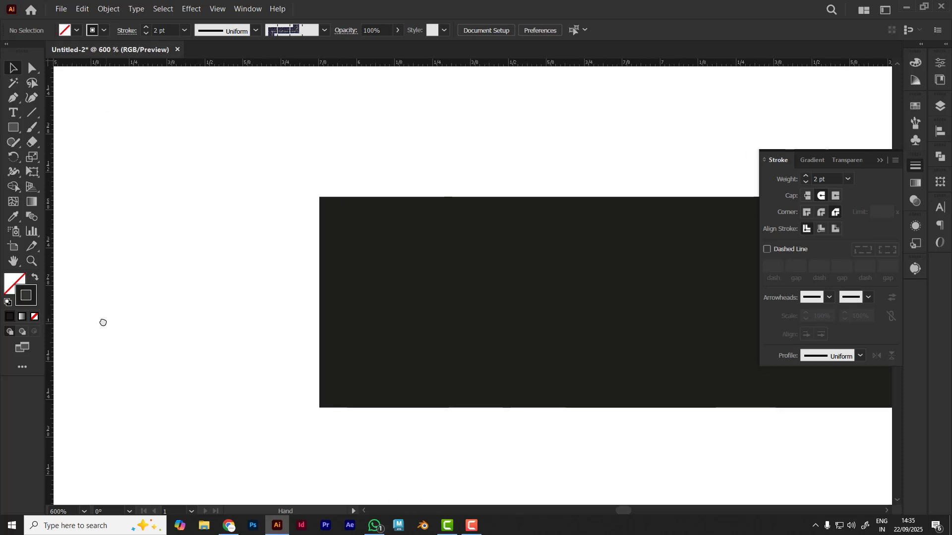
{"action": "left_click_drag", "start_coordinate": [337, 354], "coordinate": [325, 342]}
{"action": "scroll", "coordinate": [242, 328], "scroll_direction": "down", "scroll_amount": 6}
{"action": "left_click_drag", "start_coordinate": [255, 400], "coordinate": [220, 399]}
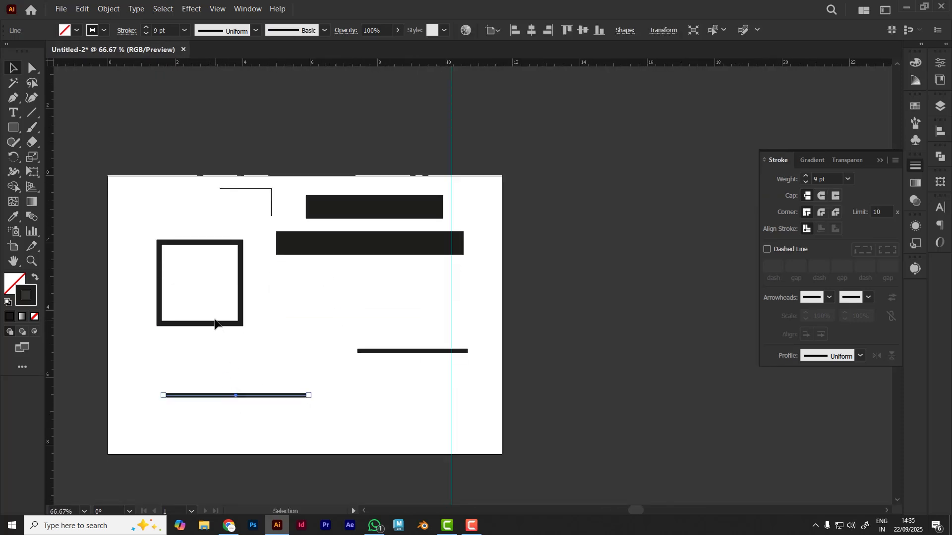
{"action": "left_click_drag", "start_coordinate": [209, 322], "coordinate": [175, 271]}
{"action": "left_click", "coordinate": [319, 329]}
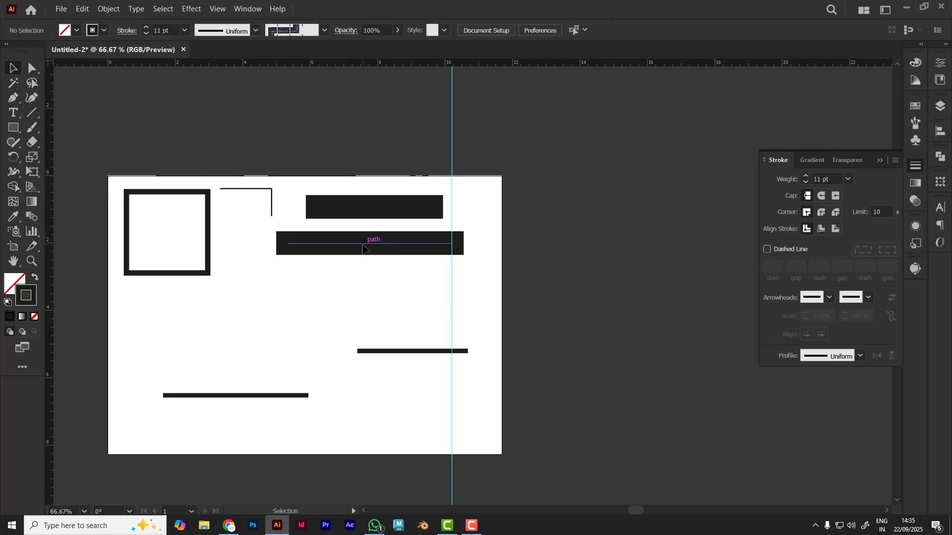
Set the stroke weight of both thick horizontal lines near the artboard's top to 23 pt and deselect them
{"action": "left_click", "coordinate": [353, 192]}
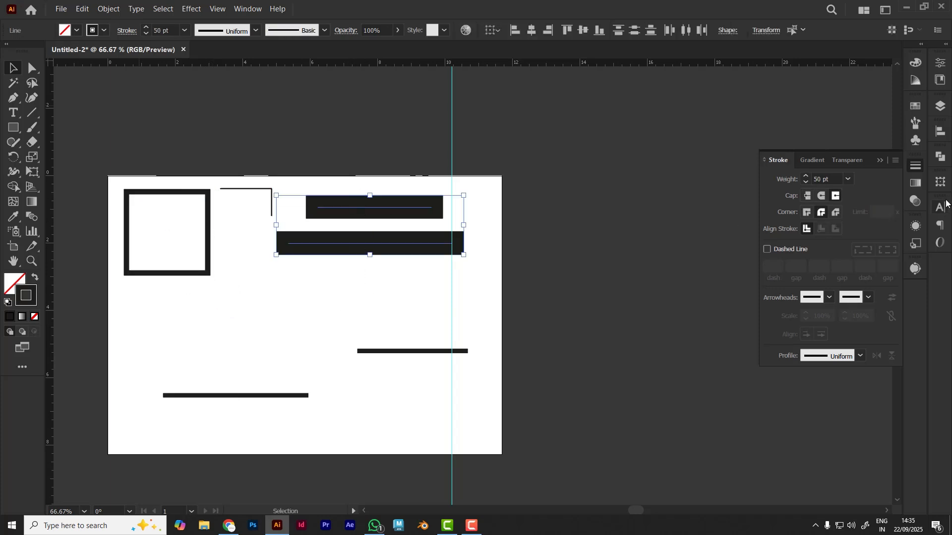
{"action": "left_click", "coordinate": [840, 177]}
{"action": "type", "text": "23"}
{"action": "key", "text": "Return"}
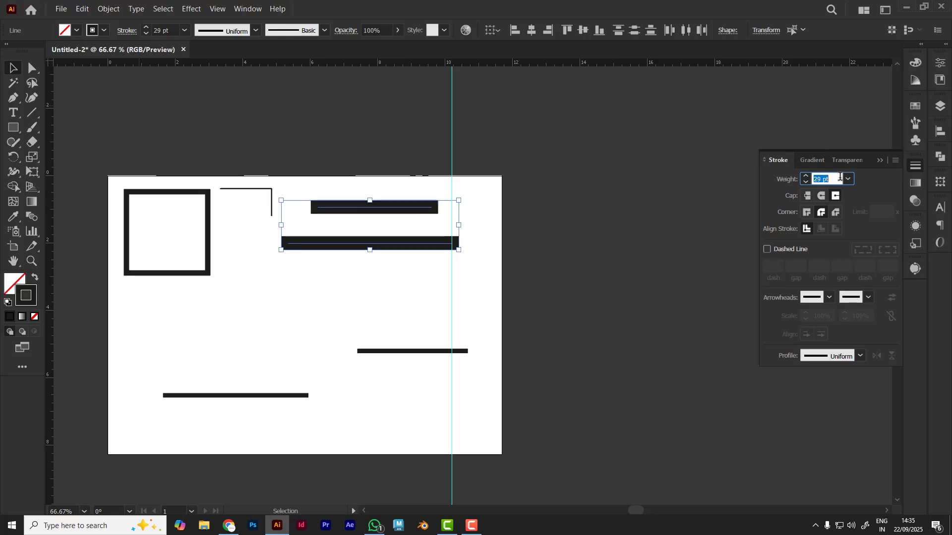
{"action": "left_click", "coordinate": [581, 281]}
Move the 9 pt line in the artboard's lower-left area slightly up and to the left, and deselect it
{"action": "scroll", "coordinate": [252, 412], "scroll_direction": "up", "scroll_amount": 1}
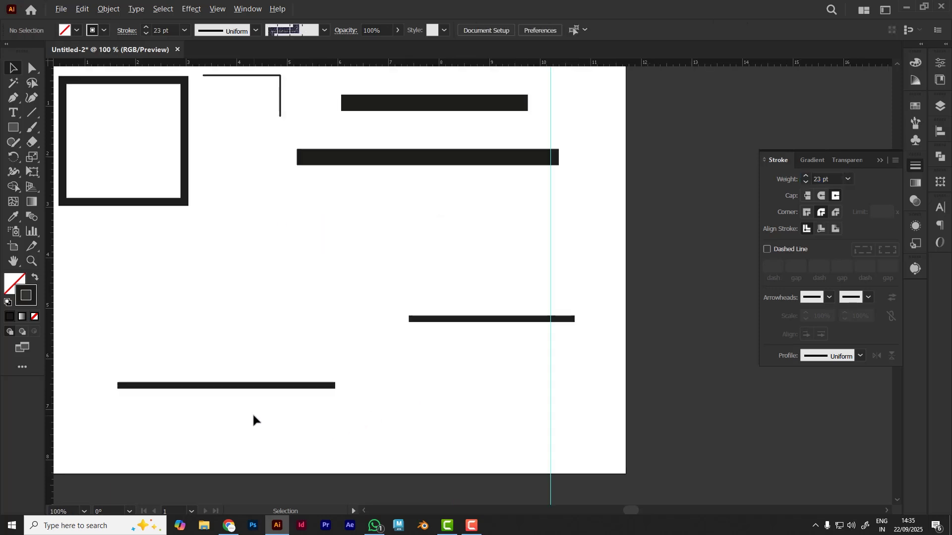
{"action": "left_click_drag", "start_coordinate": [252, 412], "coordinate": [299, 397]}
{"action": "left_click_drag", "start_coordinate": [308, 355], "coordinate": [285, 333]}
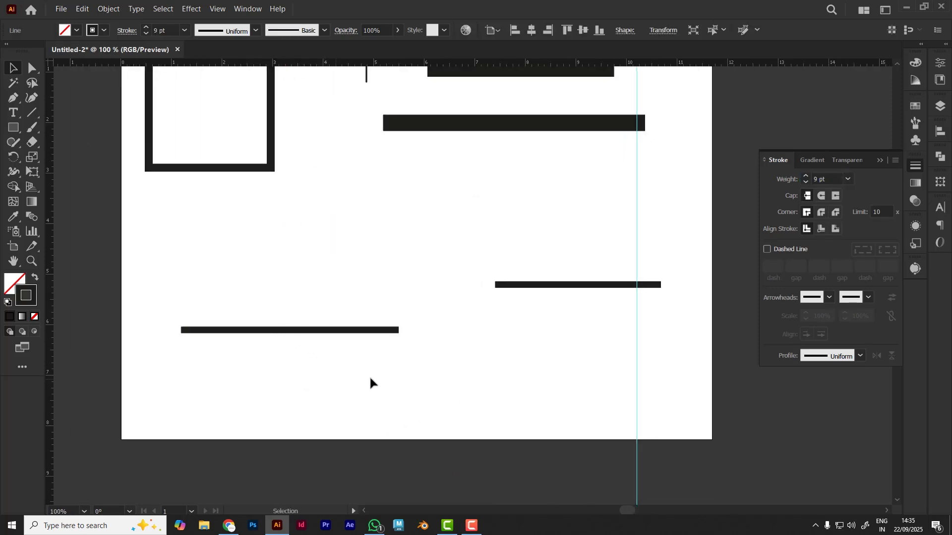
{"action": "left_click", "coordinate": [370, 382]}
Turn the lower-left 9 pt line into a dashed line with a 12 pt dash, and deselect it
{"action": "left_click", "coordinate": [263, 331]}
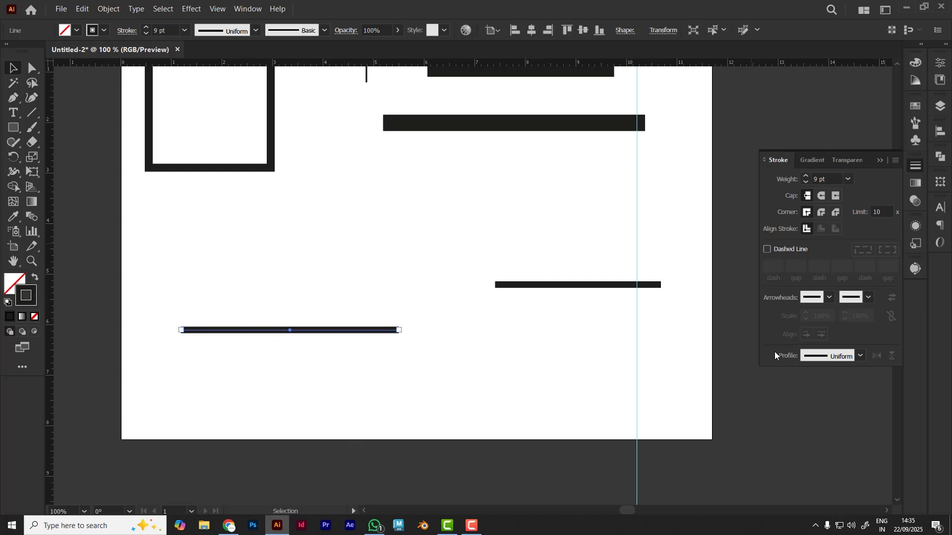
{"action": "left_click", "coordinate": [766, 249]}
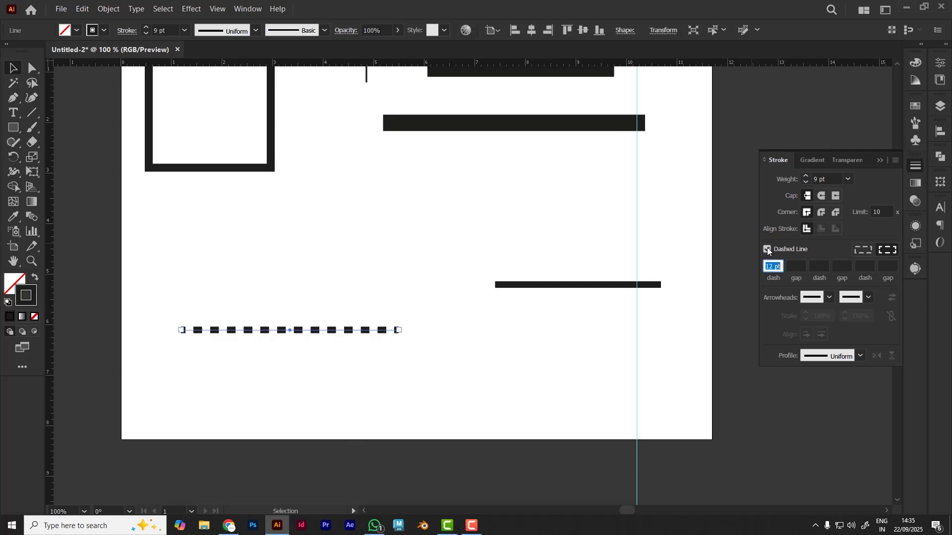
{"action": "left_click", "coordinate": [278, 377]}
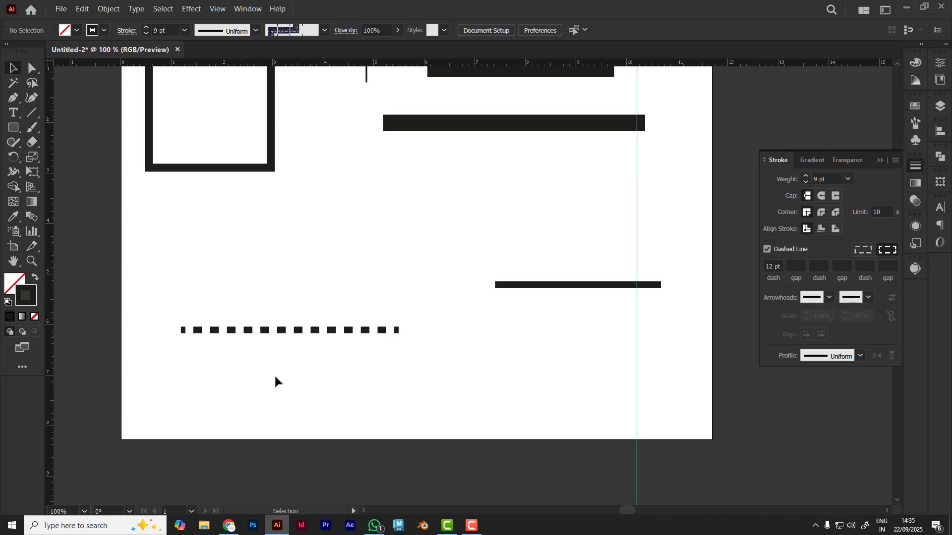
Set the dashed line's first gap to 5 pt and apply Round Cap to its dashes
{"action": "left_click", "coordinate": [295, 332]}
{"action": "scroll", "coordinate": [578, 335], "scroll_direction": "up", "scroll_amount": 1}
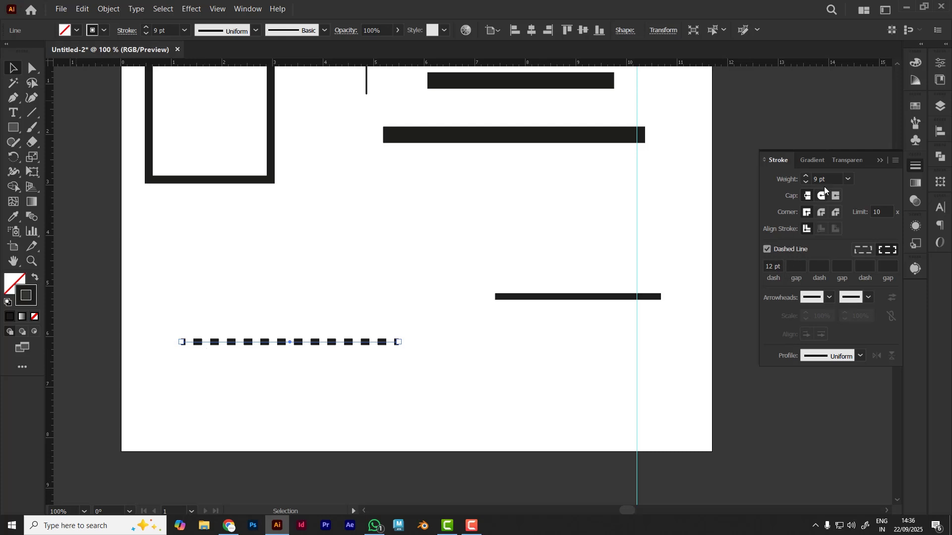
{"action": "left_click", "coordinate": [800, 265]}
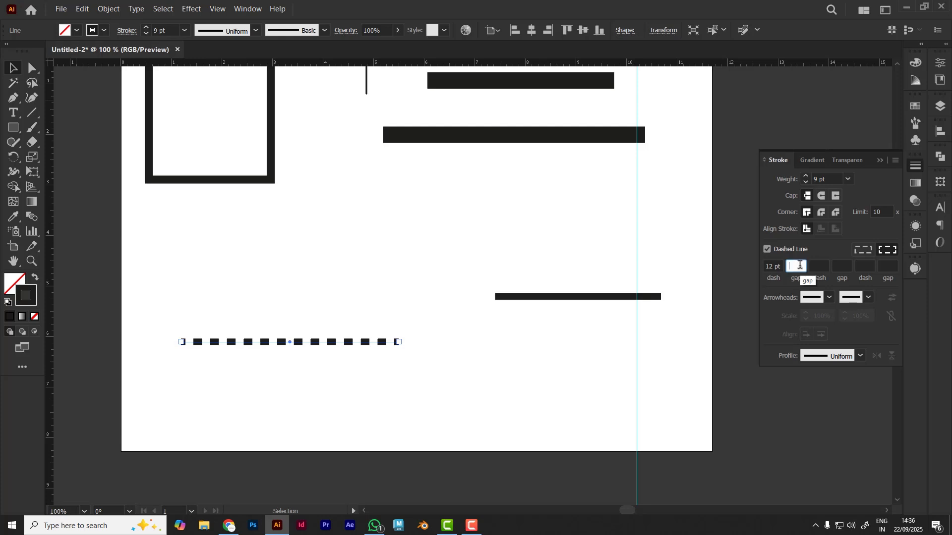
{"action": "type", "text": "5"}
{"action": "left_click", "coordinate": [825, 266]}
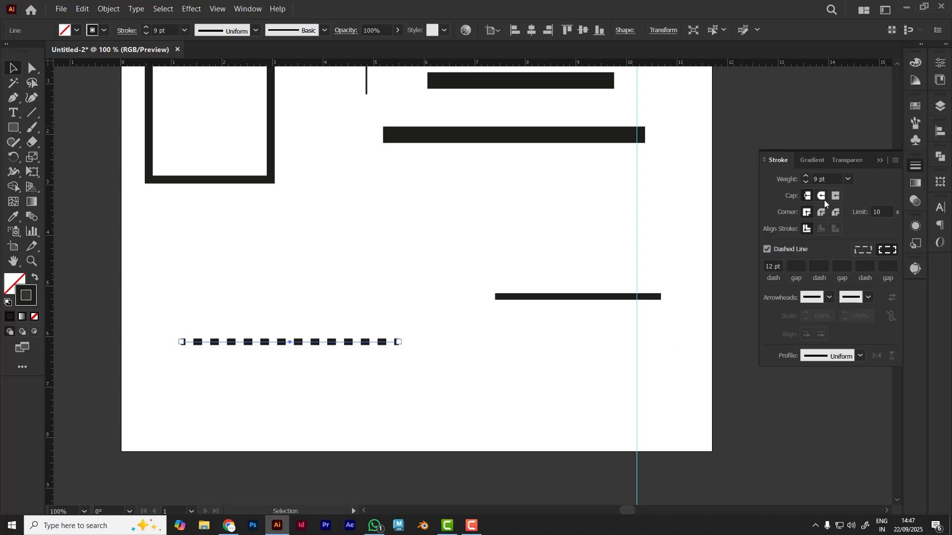
{"action": "left_click", "coordinate": [822, 196]}
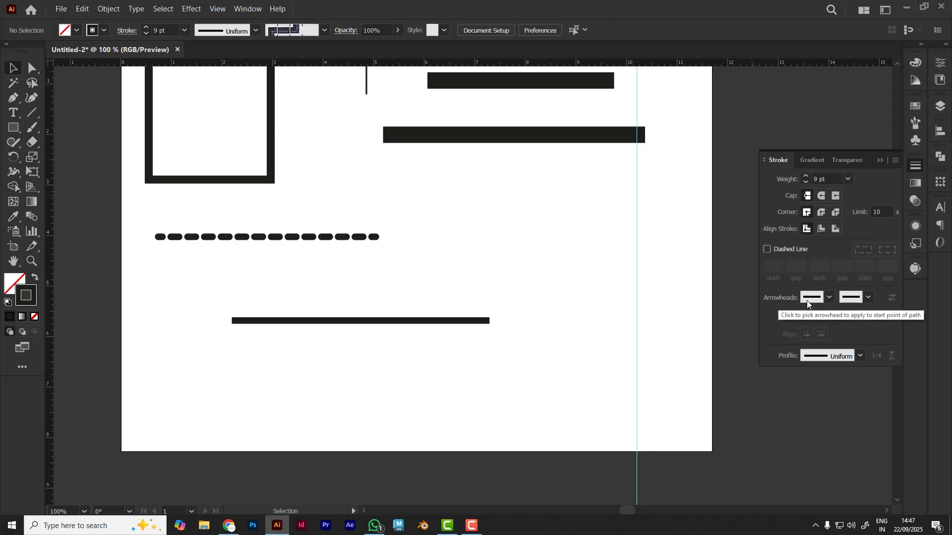
Apply the Arrow 18 arrowhead to the start of the solid line below the dashed one, and deselect it
{"action": "left_click_drag", "start_coordinate": [390, 301], "coordinate": [452, 405]}
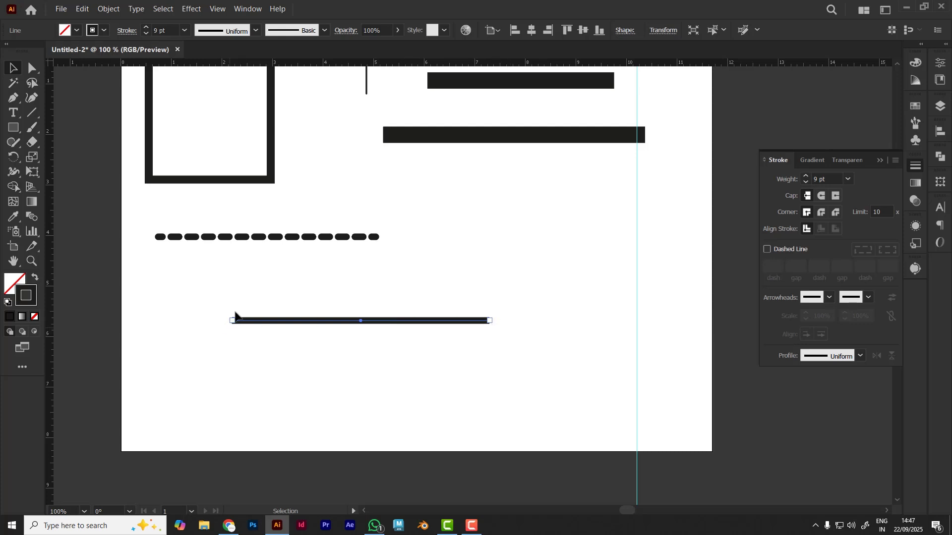
{"action": "left_click", "coordinate": [830, 297]}
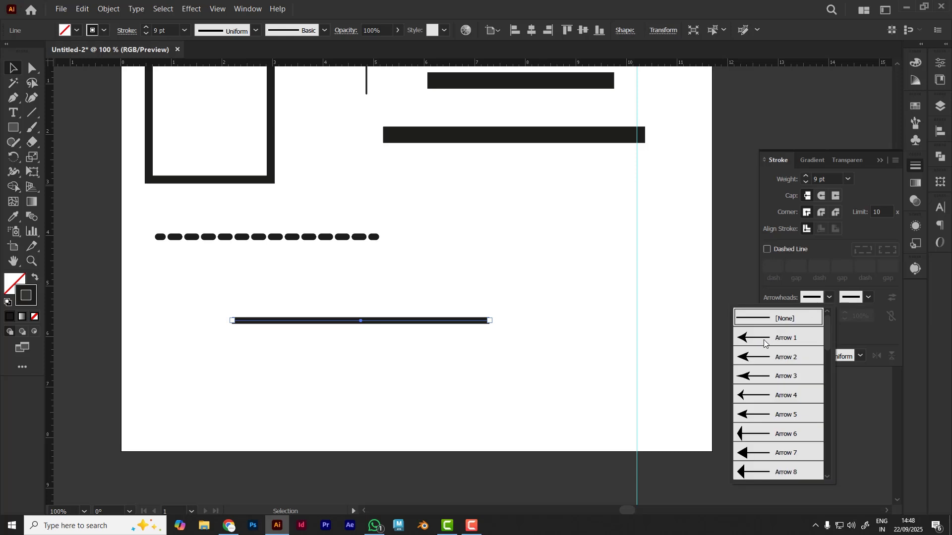
{"action": "scroll", "coordinate": [762, 361], "scroll_direction": "down", "scroll_amount": 5}
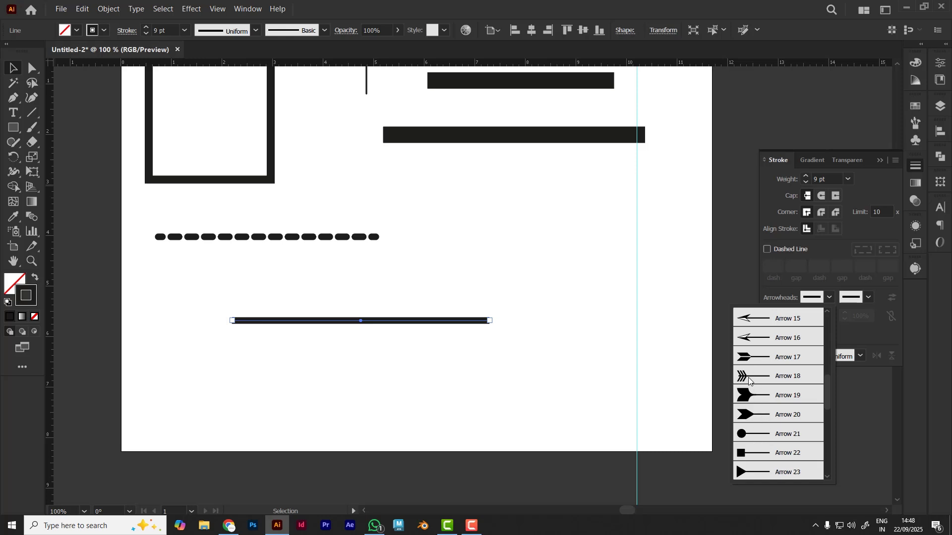
{"action": "left_click", "coordinate": [752, 378]}
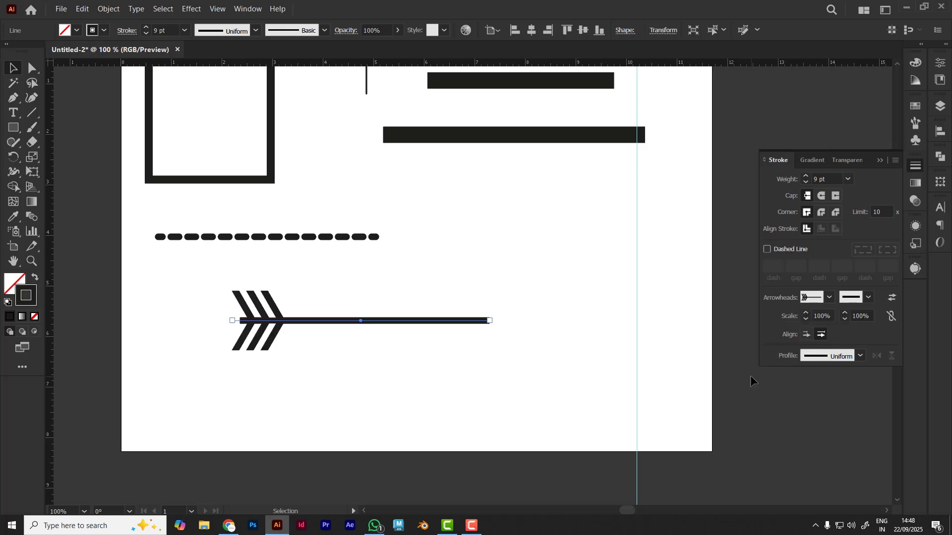
{"action": "left_click", "coordinate": [407, 381]}
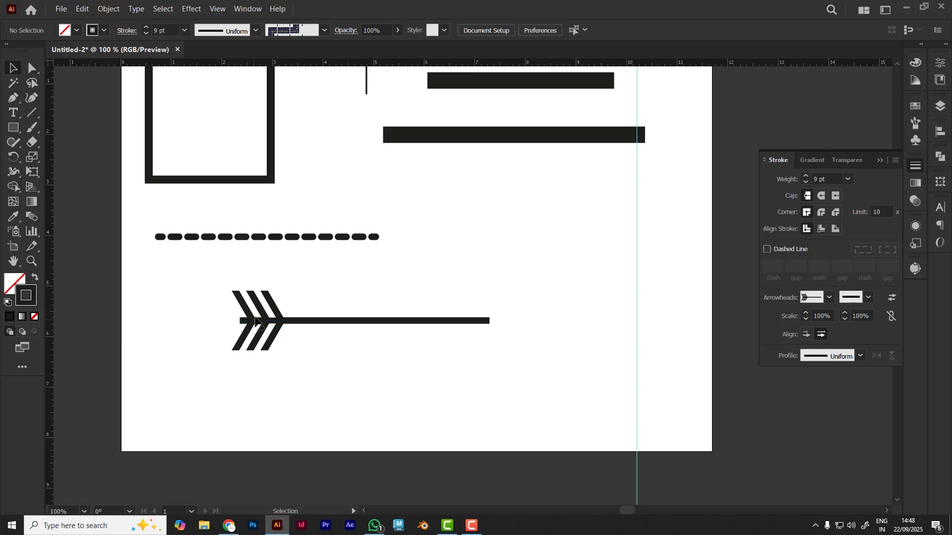
Vary the start arrowhead's scale down to 52% and up to 136%, and set it to 50%
{"action": "left_click", "coordinate": [257, 321]}
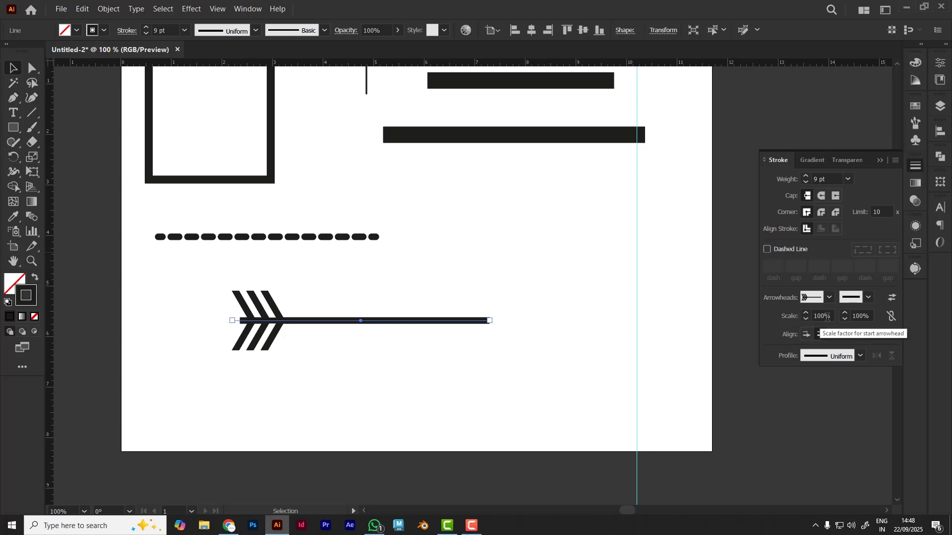
{"action": "left_click", "coordinate": [832, 317]}
{"action": "key", "text": "Down"}
{"action": "key", "text": "Down"}
{"action": "key", "text": "Down"}
{"action": "key", "text": "Down"}
{"action": "key", "text": "Down"}
{"action": "key", "text": "Down"}
{"action": "key", "text": "Down"}
{"action": "key", "text": "Down"}
{"action": "key", "text": "Down"}
{"action": "key", "text": "Down"}
{"action": "key", "text": "Down"}
{"action": "key", "text": "Down"}
{"action": "key", "text": "Down"}
{"action": "key", "text": "Down"}
{"action": "key", "text": "Down"}
{"action": "key", "text": "Down"}
{"action": "key", "text": "Down"}
{"action": "key", "text": "Down"}
{"action": "key", "text": "Down"}
{"action": "key", "text": "Down"}
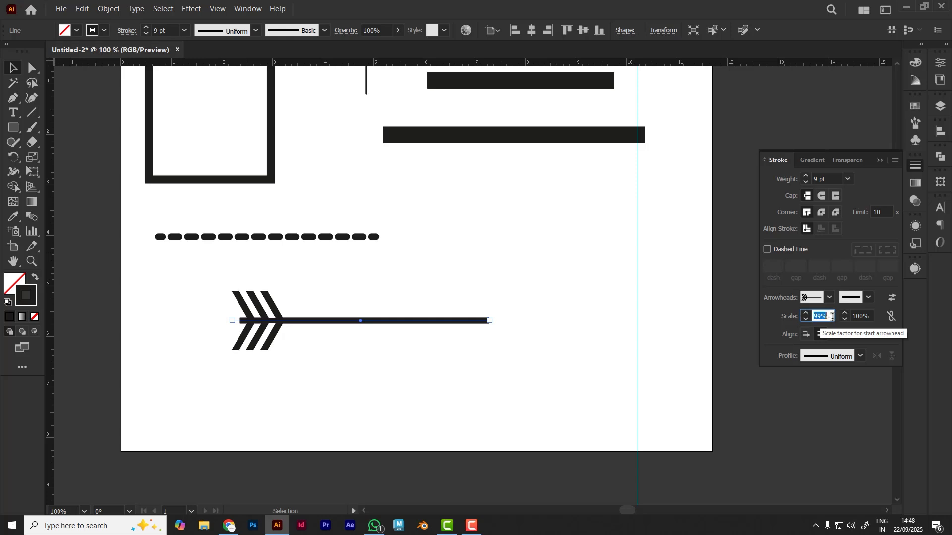
{"action": "key", "text": "Down"}
{"action": "key", "text": "Down"}
{"action": "key", "text": "Down"}
{"action": "key", "text": "Down"}
{"action": "key", "text": "Down"}
{"action": "key", "text": "Down"}
{"action": "key", "text": "Down"}
{"action": "key", "text": "Down"}
{"action": "key", "text": "Down"}
{"action": "key", "text": "Down"}
{"action": "key", "text": "Down"}
{"action": "key", "text": "Down"}
{"action": "key", "text": "Down"}
{"action": "key", "text": "Down"}
{"action": "key", "text": "Down"}
{"action": "key", "text": "Down"}
{"action": "key", "text": "Down"}
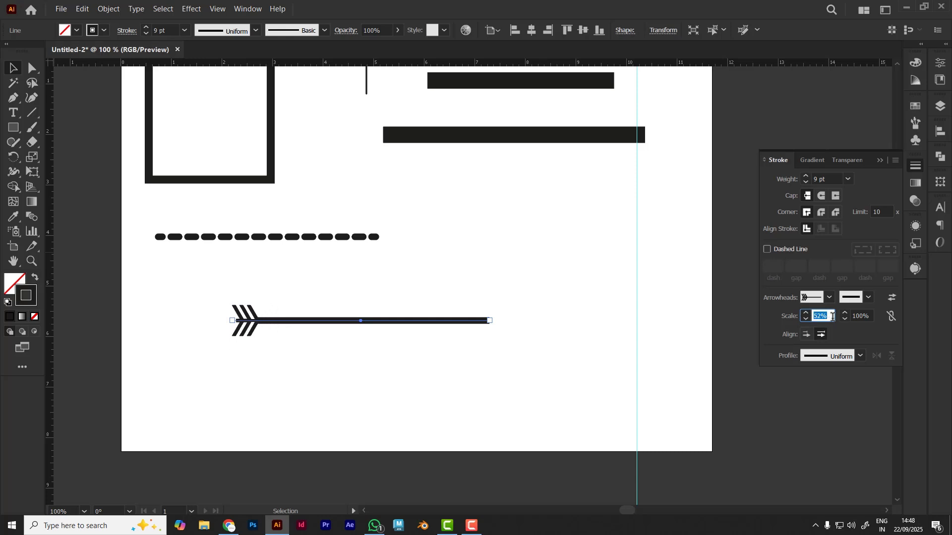
{"action": "key", "text": "Up"}
{"action": "key", "text": "Up"}
{"action": "key", "text": "Up"}
{"action": "key", "text": "Up"}
{"action": "key", "text": "Up"}
{"action": "key", "text": "Up"}
{"action": "key", "text": "Up"}
{"action": "key", "text": "Up"}
{"action": "key", "text": "Up"}
{"action": "key", "text": "Up"}
{"action": "key", "text": "Up"}
{"action": "key", "text": "Up"}
{"action": "key", "text": "Up"}
{"action": "key", "text": "Up"}
{"action": "key", "text": "Up"}
{"action": "key", "text": "Up"}
{"action": "key", "text": "Up"}
{"action": "key", "text": "Up"}
{"action": "key", "text": "Up"}
{"action": "key", "text": "Up"}
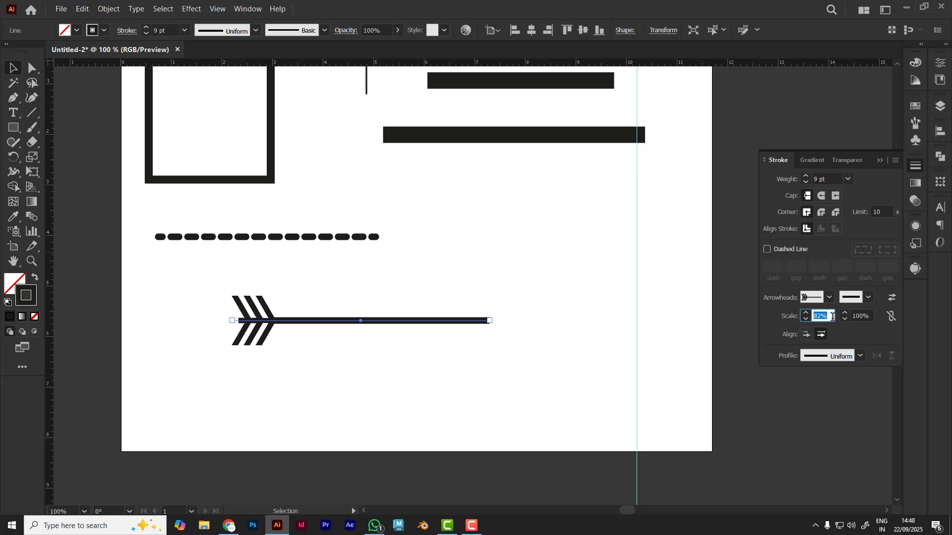
{"action": "key", "text": "Up"}
{"action": "key", "text": "Up"}
{"action": "key", "text": "Up"}
{"action": "key", "text": "Up"}
{"action": "key", "text": "Up"}
{"action": "key", "text": "Up"}
{"action": "key", "text": "Up"}
{"action": "key", "text": "Up"}
{"action": "key", "text": "Up"}
{"action": "key", "text": "Up"}
{"action": "key", "text": "Up"}
{"action": "key", "text": "Up"}
{"action": "key", "text": "Up"}
{"action": "key", "text": "Up"}
{"action": "key", "text": "Up"}
{"action": "key", "text": "Up"}
{"action": "key", "text": "Up"}
{"action": "key", "text": "Up"}
{"action": "key", "text": "Up"}
{"action": "key", "text": "Up"}
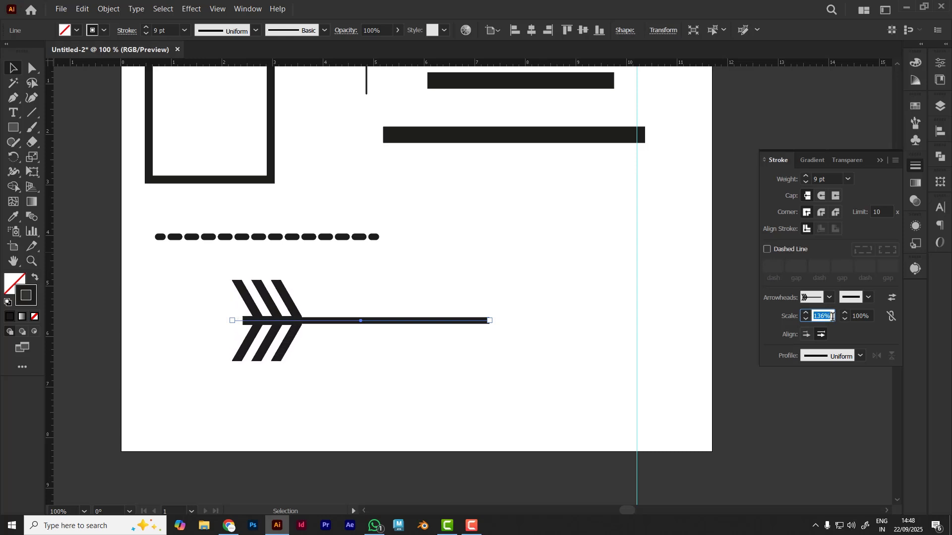
{"action": "type", "text": "50"}
{"action": "key", "text": "Return"}
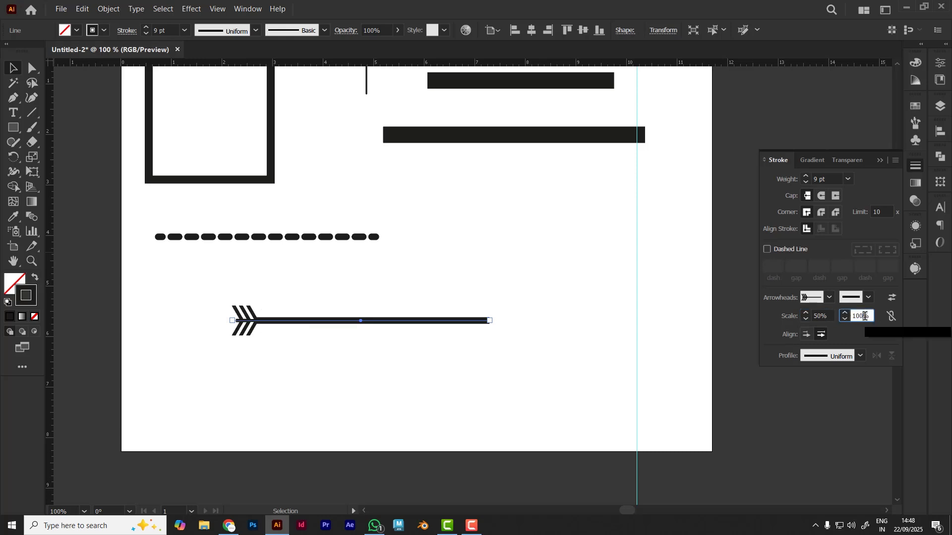
Extend the start arrowhead's tip beyond the path's end, switch it back to sit at the end, and deselect the line
{"action": "left_click", "coordinate": [806, 335]}
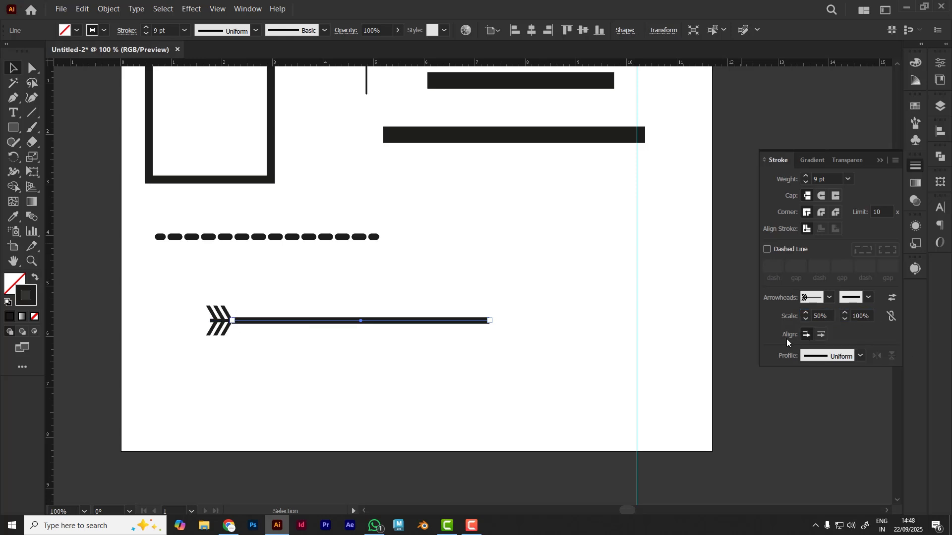
{"action": "left_click", "coordinate": [456, 388]}
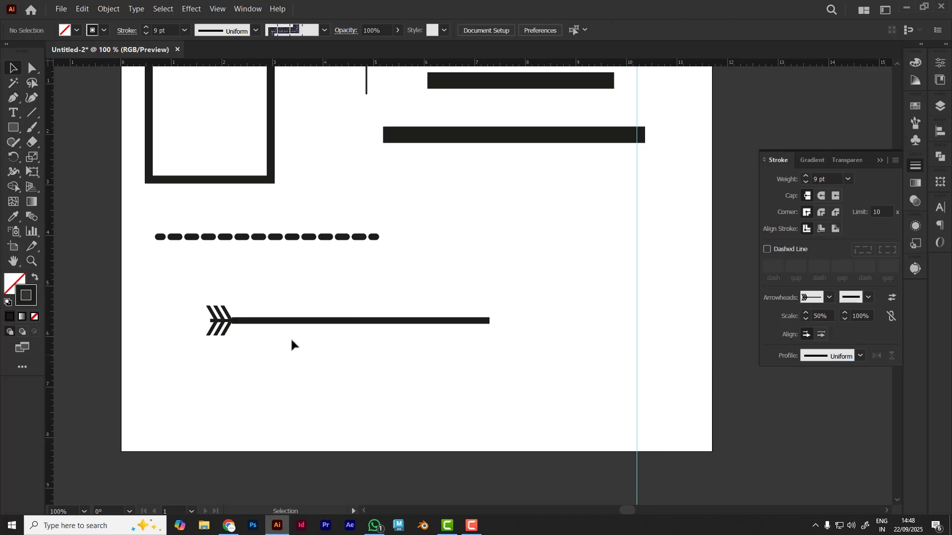
{"action": "left_click", "coordinate": [243, 321]}
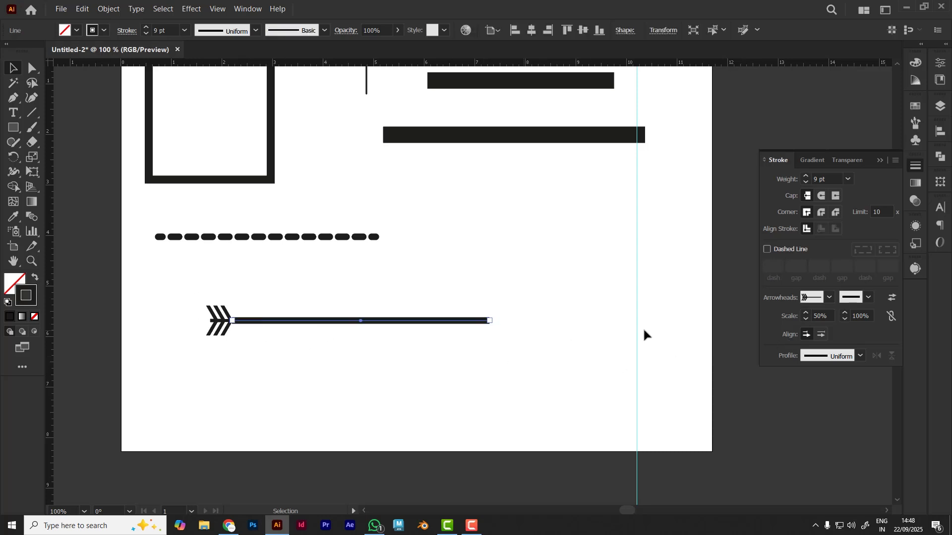
{"action": "left_click", "coordinate": [821, 335]}
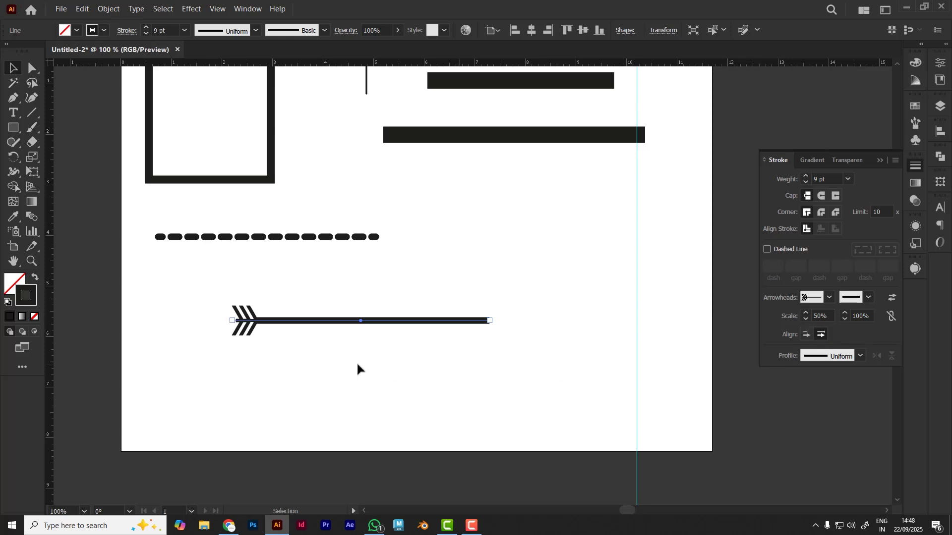
{"action": "left_click", "coordinate": [279, 367]}
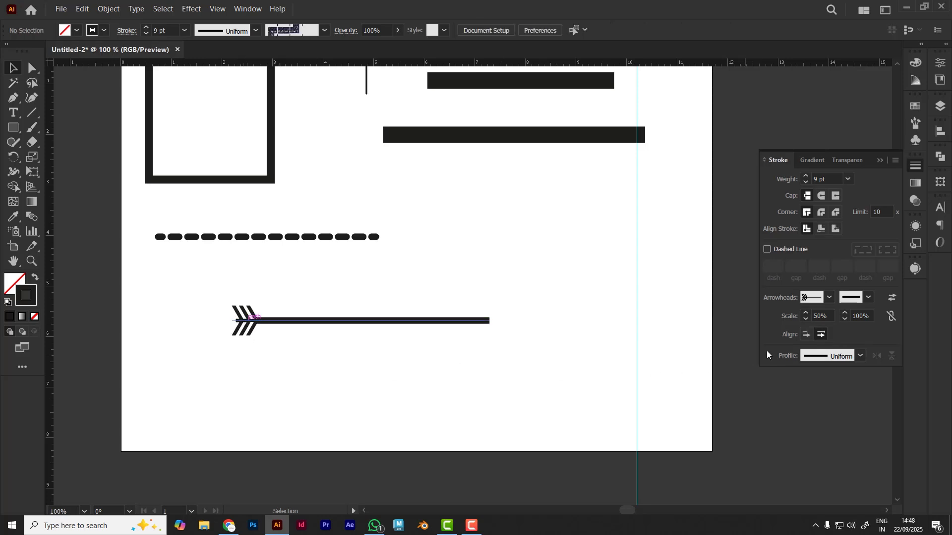
Align the start arrowhead so its tip extends beyond the end of the path, and deselect the line
{"action": "left_click", "coordinate": [805, 336]}
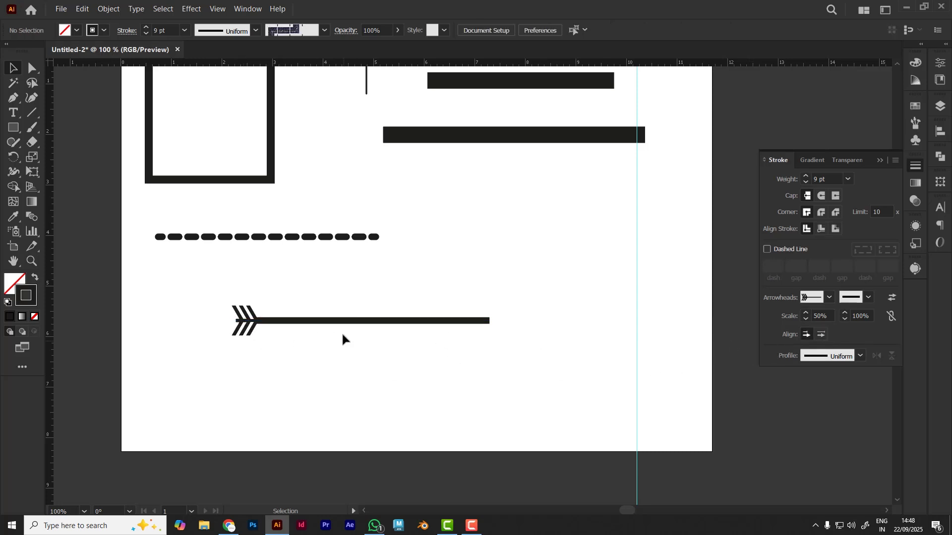
{"action": "left_click", "coordinate": [344, 322]}
{"action": "left_click", "coordinate": [807, 335]}
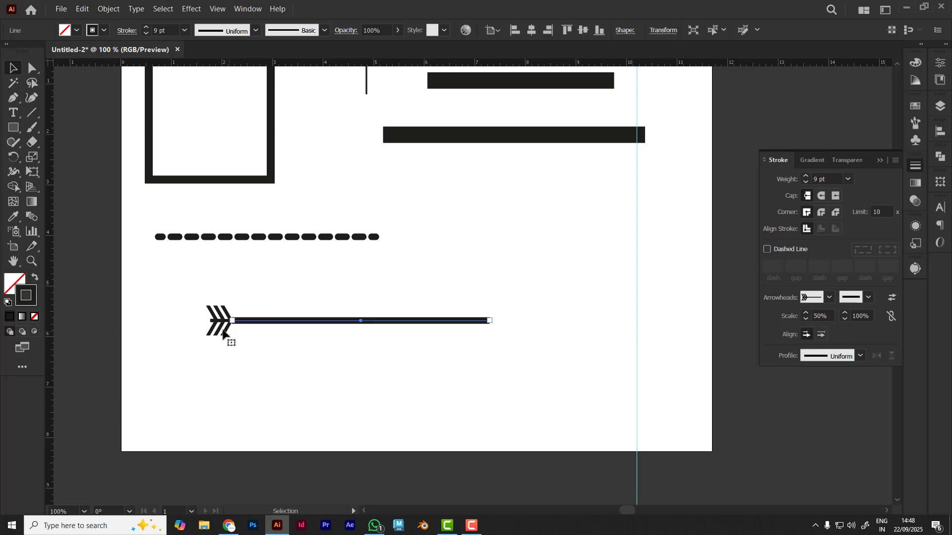
{"action": "left_click", "coordinate": [252, 342]}
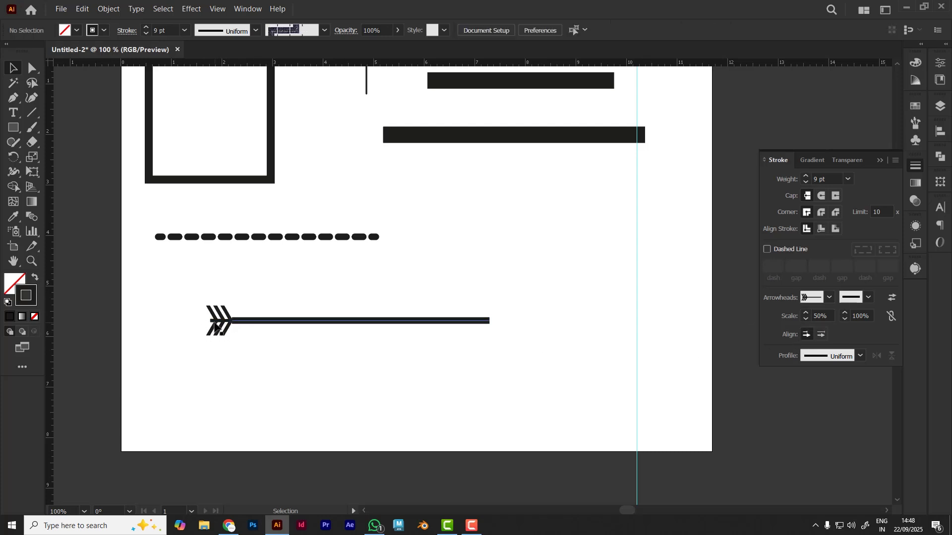
Apply the Arrow 1 arrowhead to the end of the solid line that has the Arrow 18 start
{"action": "left_click", "coordinate": [389, 321]}
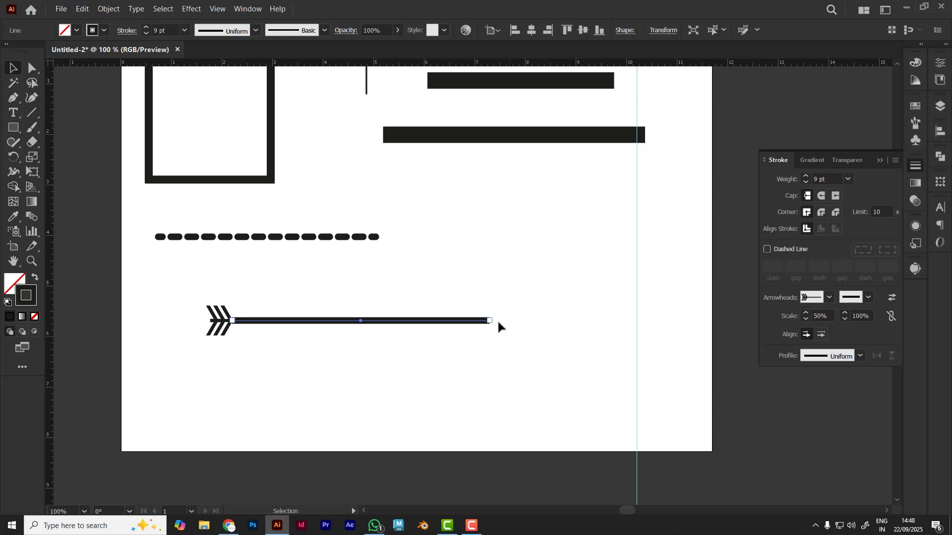
{"action": "left_click", "coordinate": [868, 298]}
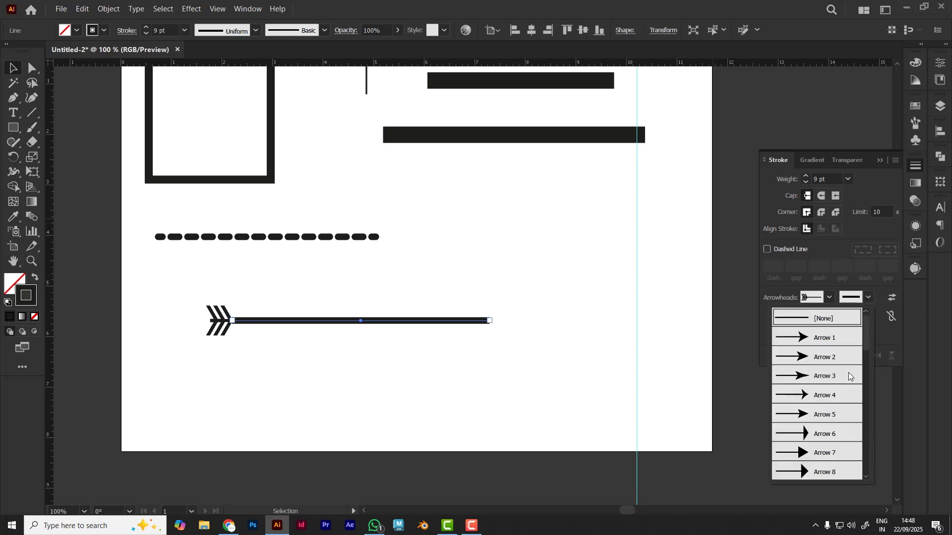
{"action": "left_click", "coordinate": [820, 341]}
{"action": "left_click", "coordinate": [527, 396]}
{"action": "left_click", "coordinate": [502, 328]}
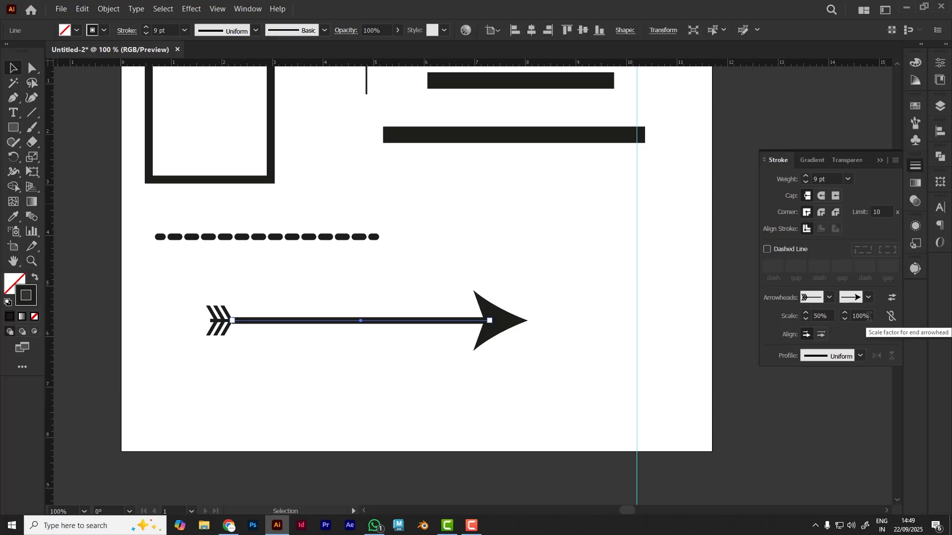
Set the end arrowhead's scale to 70% and deselect the line
{"action": "left_click", "coordinate": [870, 316]}
{"action": "type", "text": "70"}
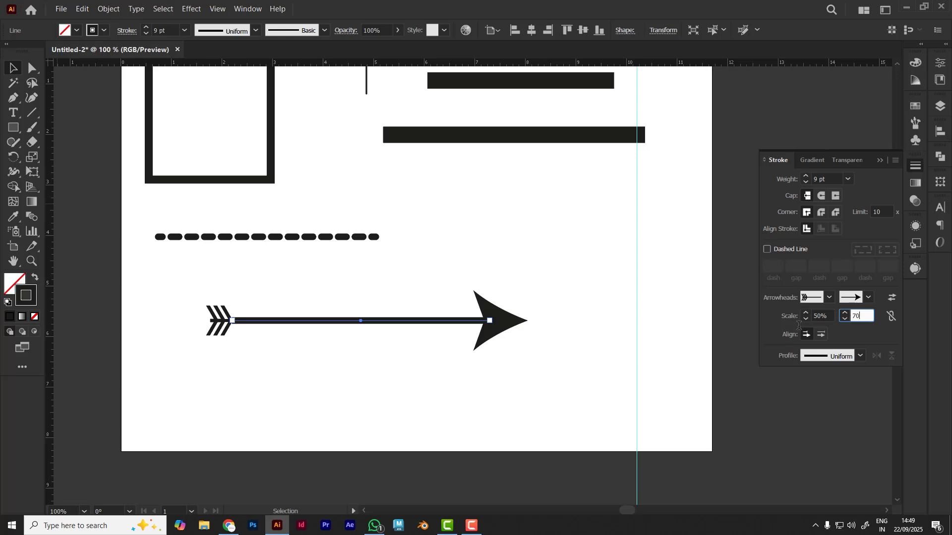
{"action": "key", "text": "Return"}
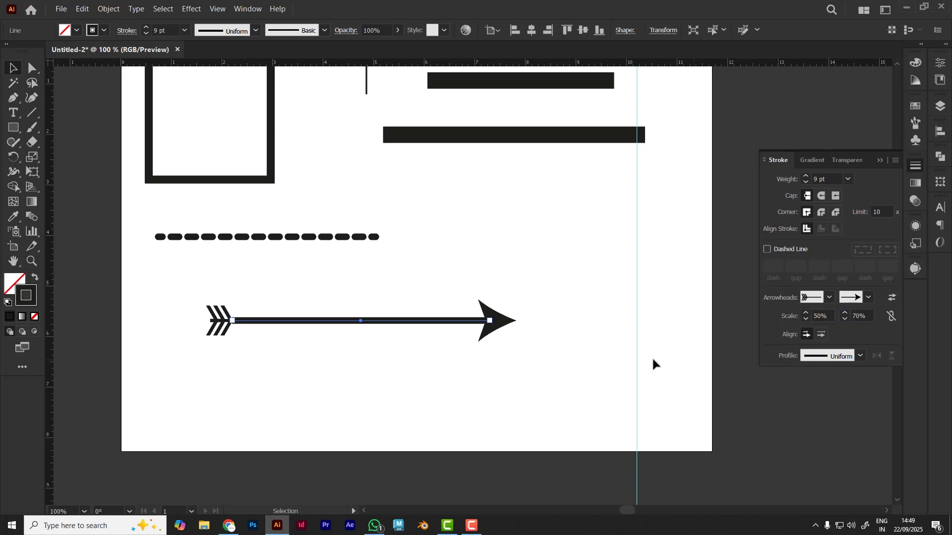
{"action": "left_click", "coordinate": [551, 394]}
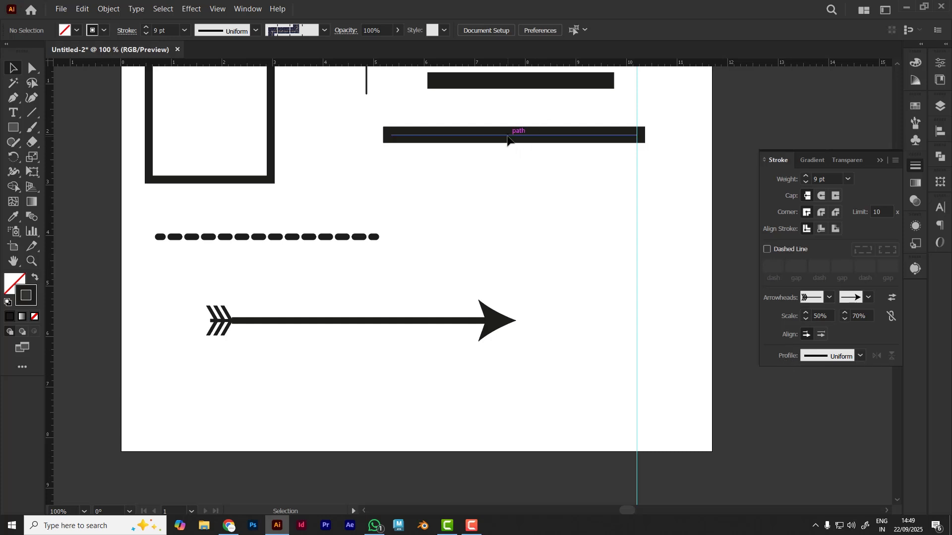
Move the 23 pt line below the arrow and apply the Width Profile 1 stroke profile
{"action": "left_click_drag", "start_coordinate": [507, 137], "coordinate": [363, 396]}
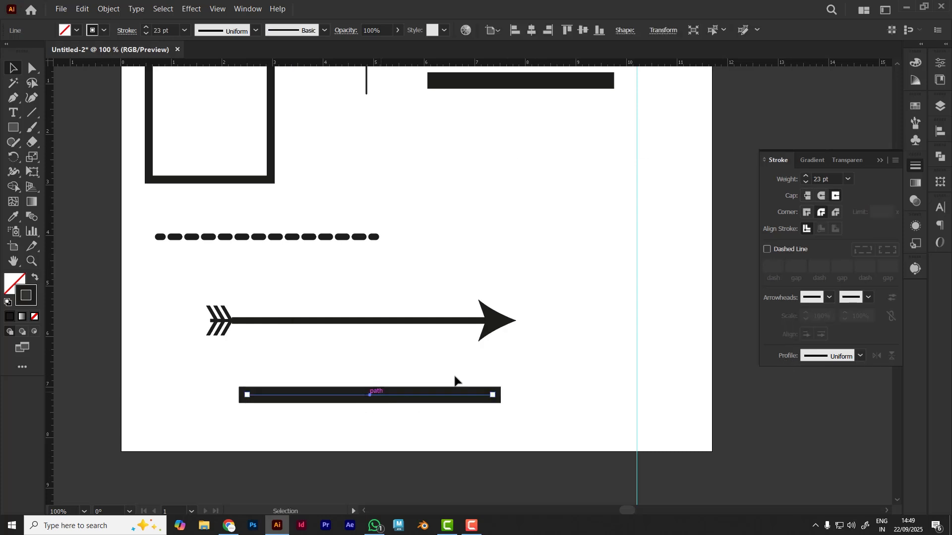
{"action": "left_click", "coordinate": [861, 356]}
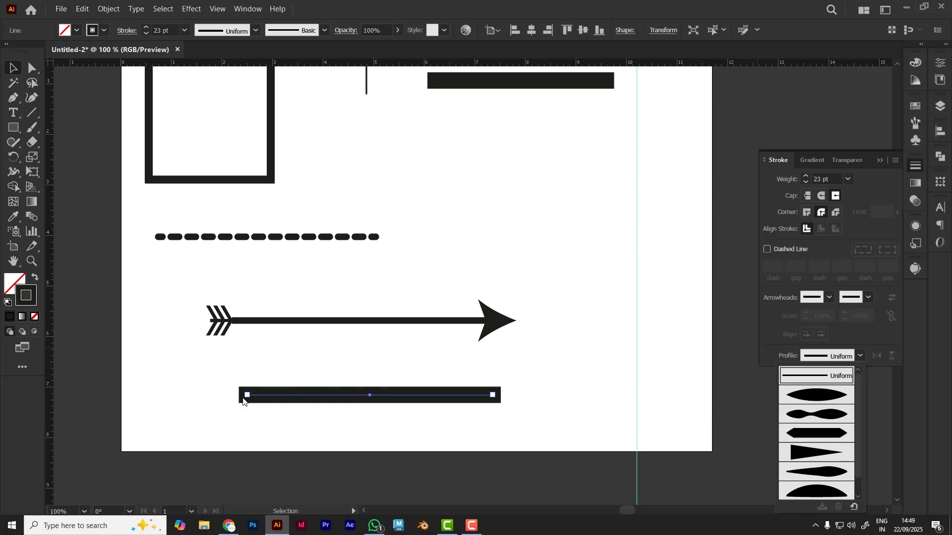
{"action": "left_click", "coordinate": [831, 399]}
{"action": "left_click", "coordinate": [397, 434]}
Duplicate the tapered line into the space above the arrow, and give the copy Width Profile 2
{"action": "left_click_drag", "start_coordinate": [389, 401], "coordinate": [499, 188]}
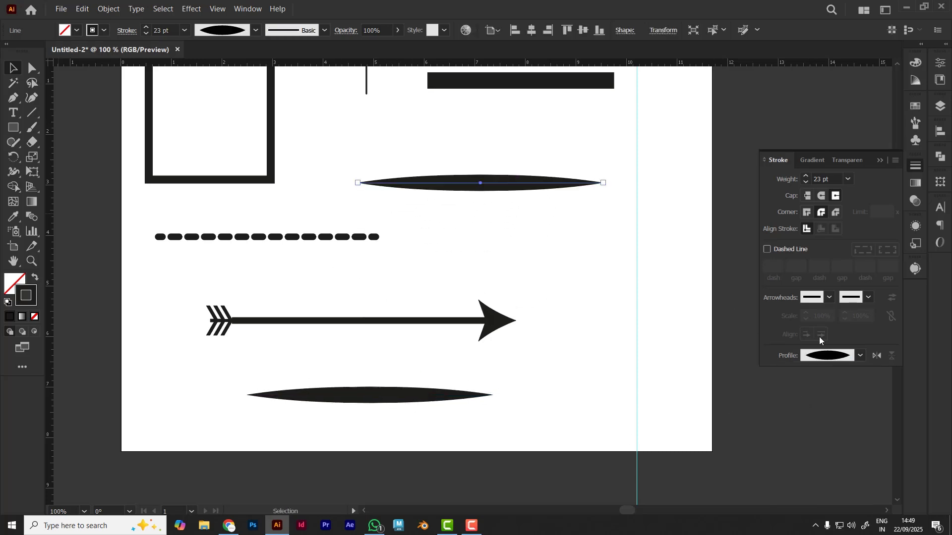
{"action": "left_click", "coordinate": [860, 355]}
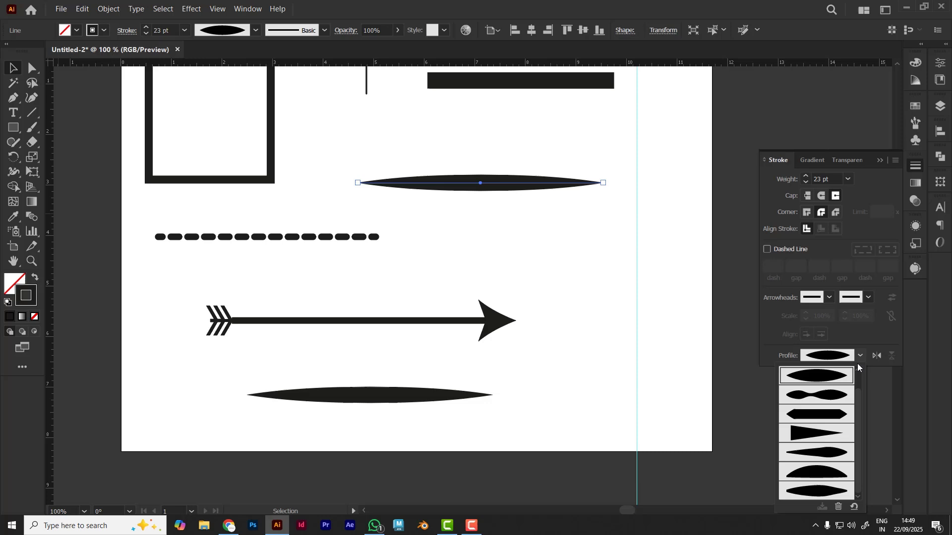
{"action": "left_click", "coordinate": [814, 400]}
{"action": "left_click", "coordinate": [505, 242]}
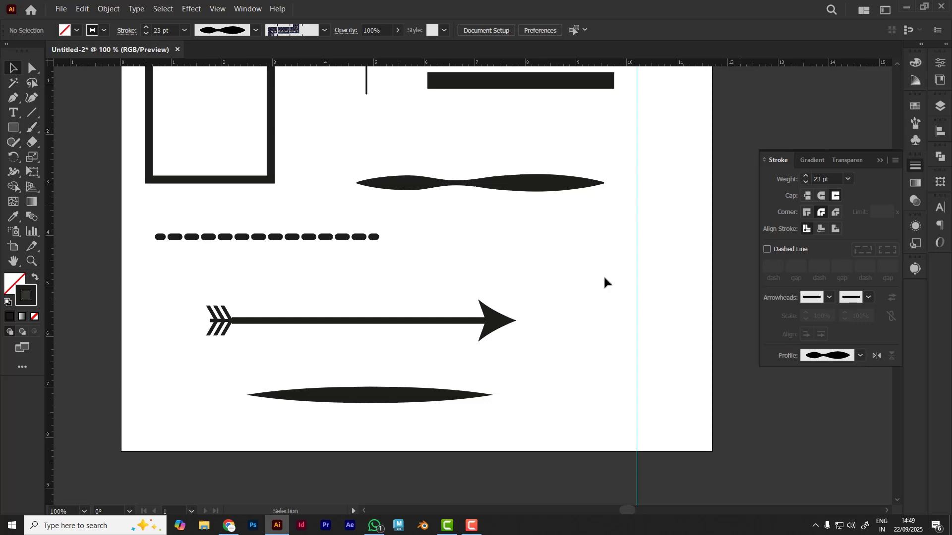
Flip the upper copy's profile along its length, and replace it with Width Profile 5, flipped along as well
{"action": "left_click", "coordinate": [524, 187]}
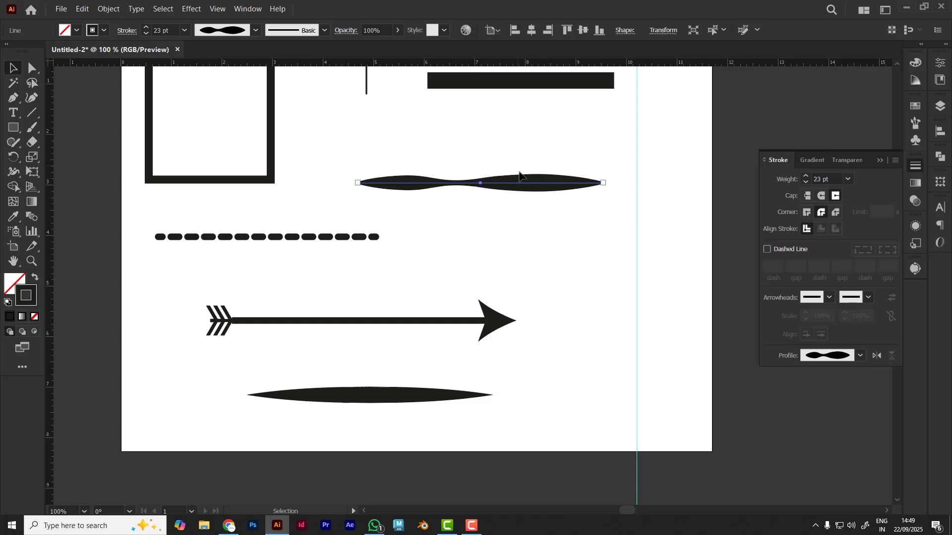
{"action": "left_click", "coordinate": [876, 356]}
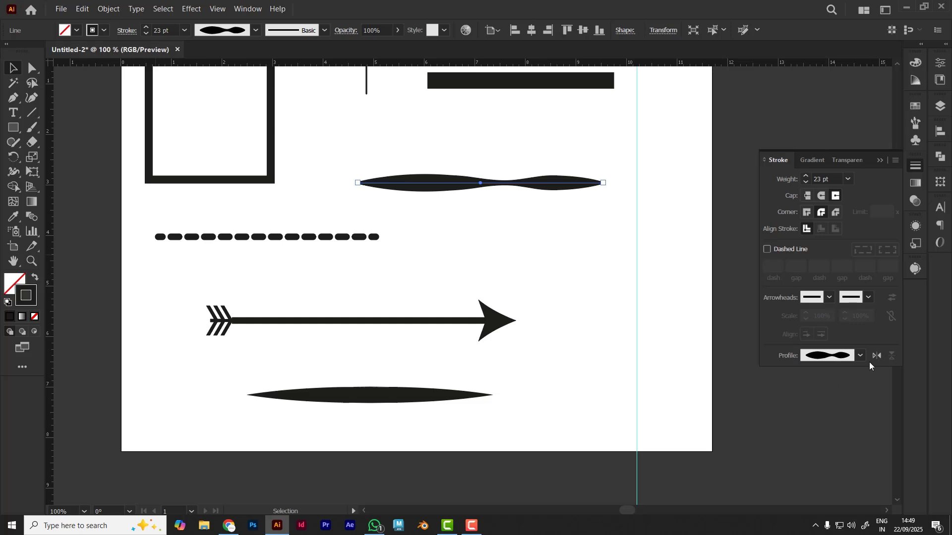
{"action": "left_click", "coordinate": [861, 357]}
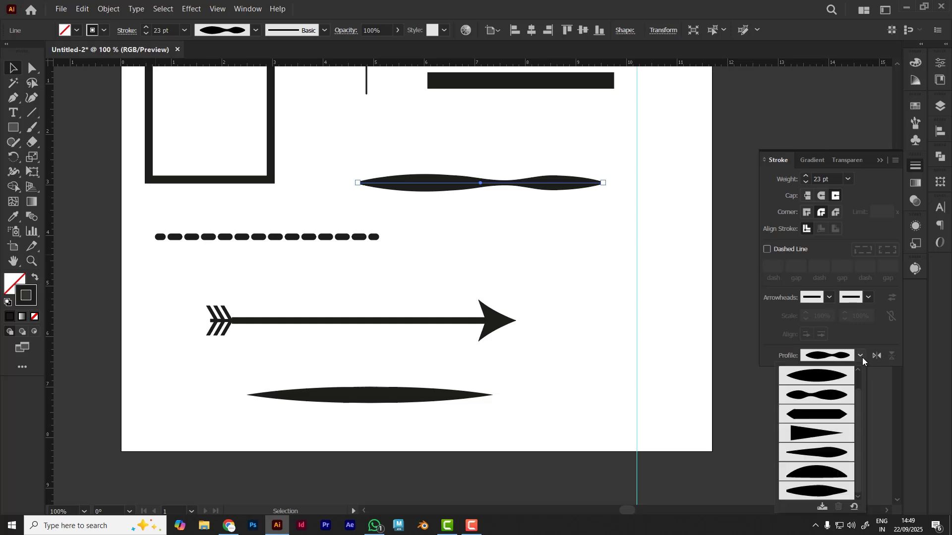
{"action": "left_click", "coordinate": [830, 457]}
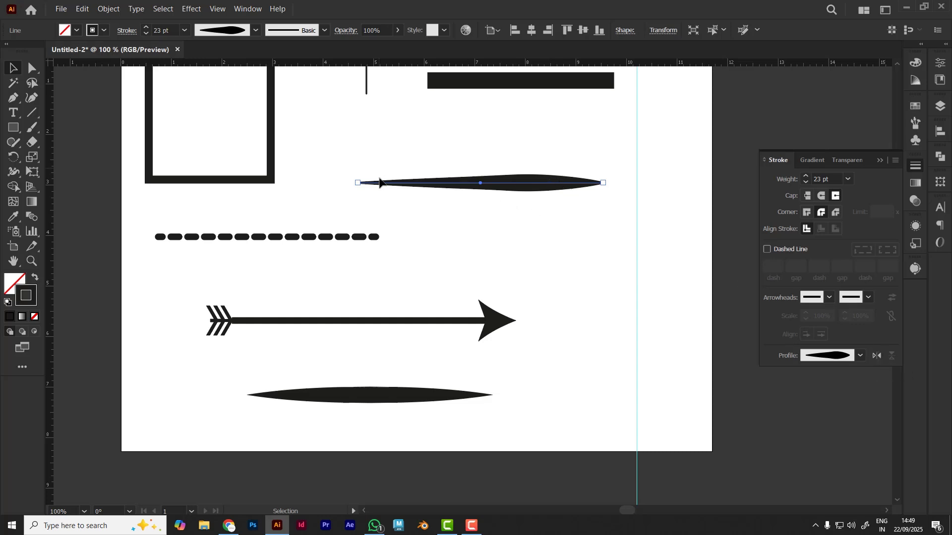
{"action": "left_click", "coordinate": [877, 355]}
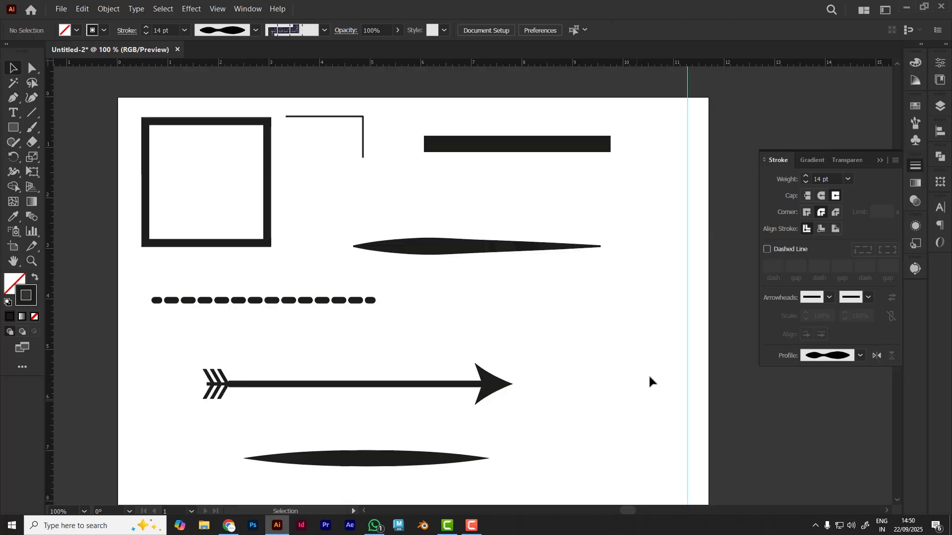
Close the stroke settings, and view the square's stroke options from its object properties
{"action": "left_click", "coordinate": [886, 160]}
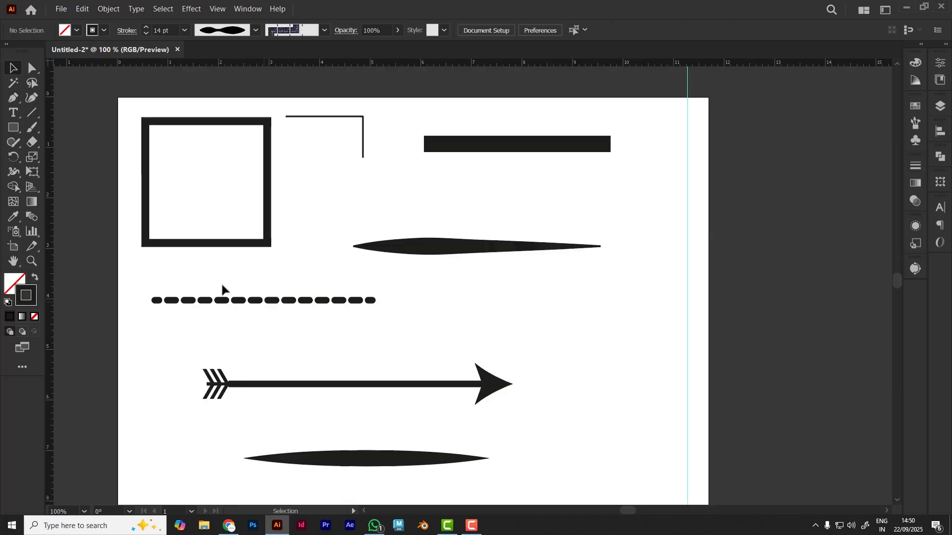
{"action": "left_click", "coordinate": [208, 248]}
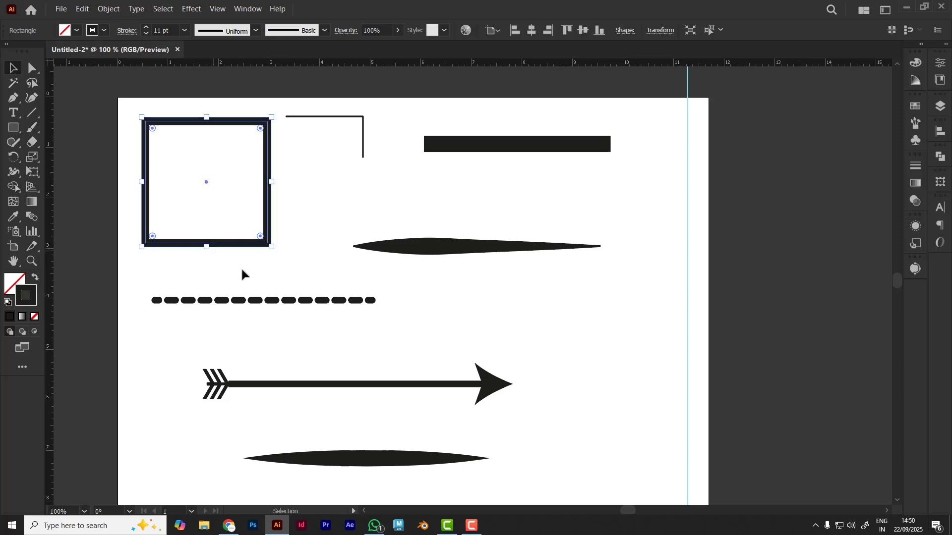
{"action": "left_click", "coordinate": [939, 67]}
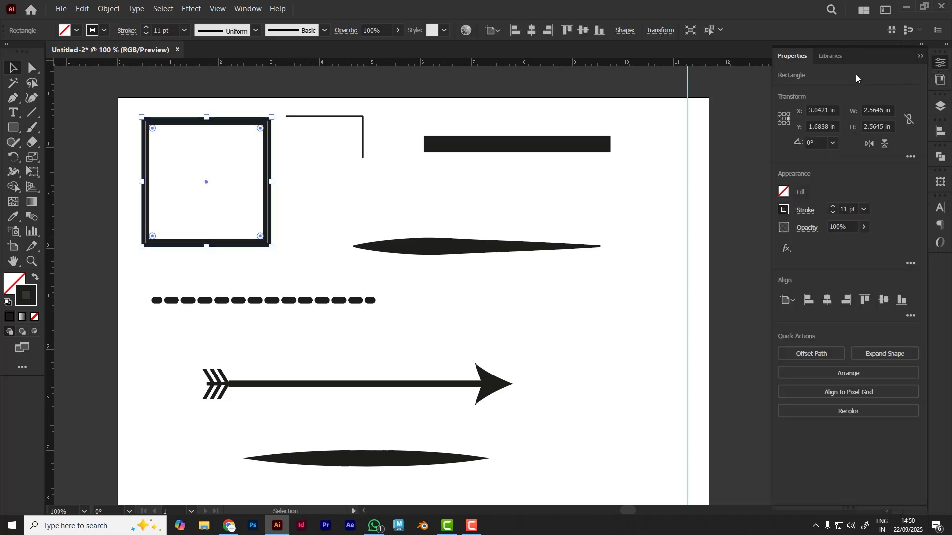
{"action": "left_click", "coordinate": [806, 211]}
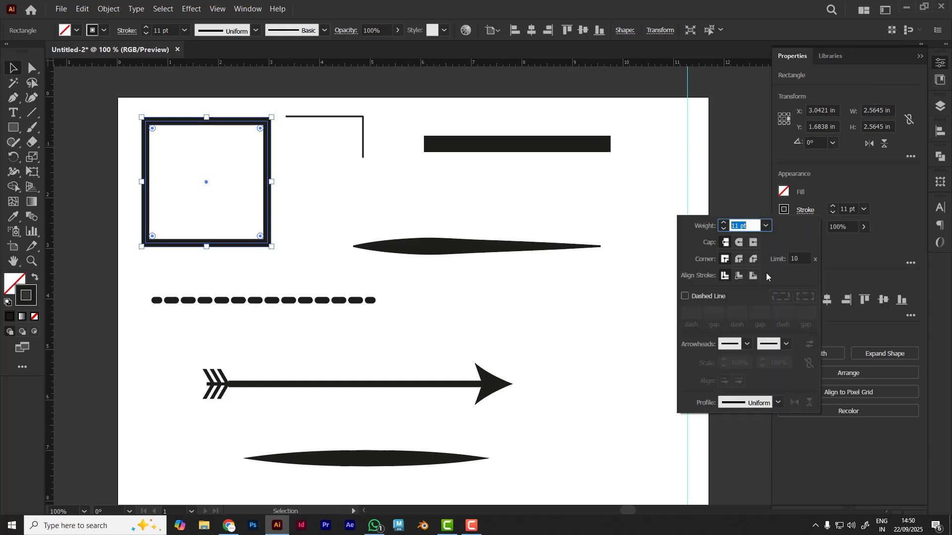
{"action": "left_click", "coordinate": [862, 247]}
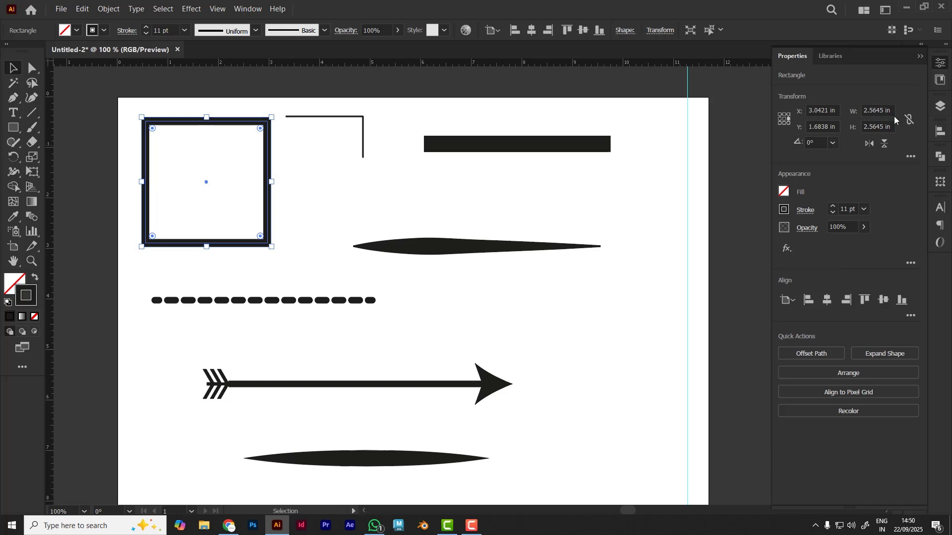
{"action": "left_click", "coordinate": [918, 58]}
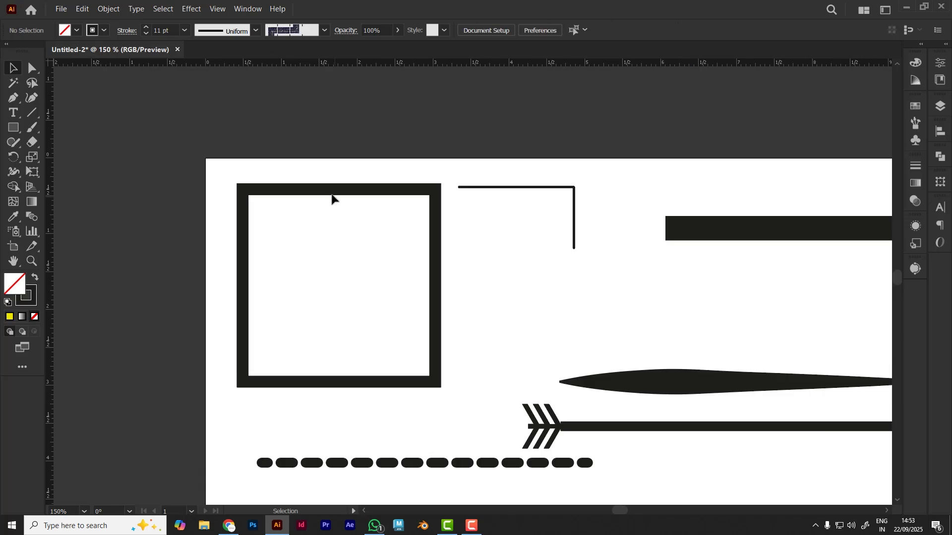
Draw a rectangle about 3.78 in wide and 0.52 in high below the thick 23 pt line
{"action": "left_click", "coordinate": [330, 194]}
{"action": "left_click_drag", "start_coordinate": [686, 293], "coordinate": [590, 285]}
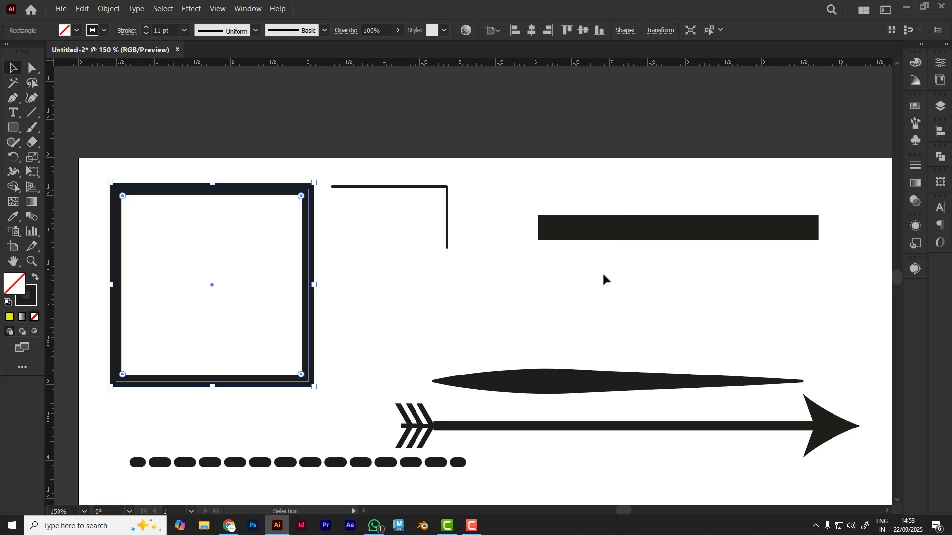
{"action": "left_click", "coordinate": [610, 229]}
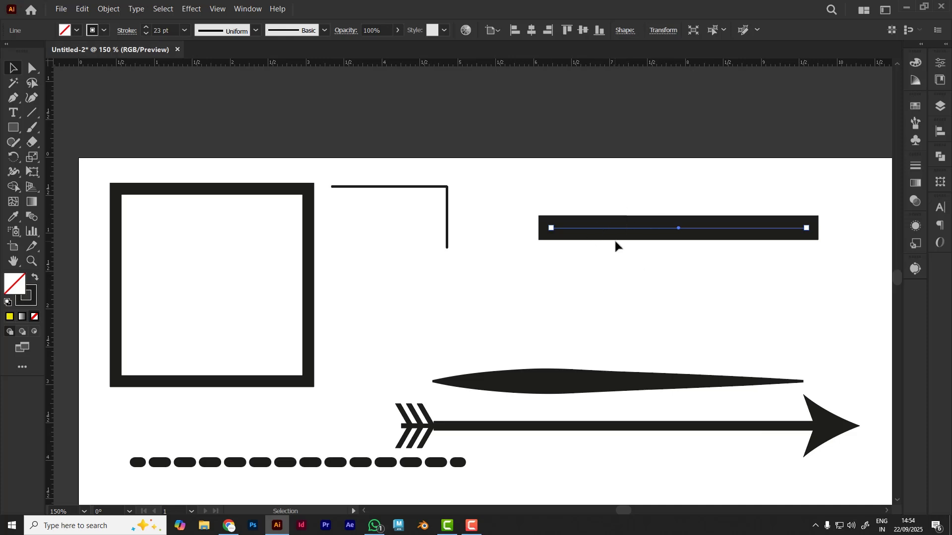
{"action": "left_click", "coordinate": [14, 128]}
{"action": "left_click_drag", "start_coordinate": [529, 255], "coordinate": [840, 318]}
Swap the new rectangle's fill and stroke so it has a solid dark fill and no stroke
{"action": "left_click", "coordinate": [36, 287]}
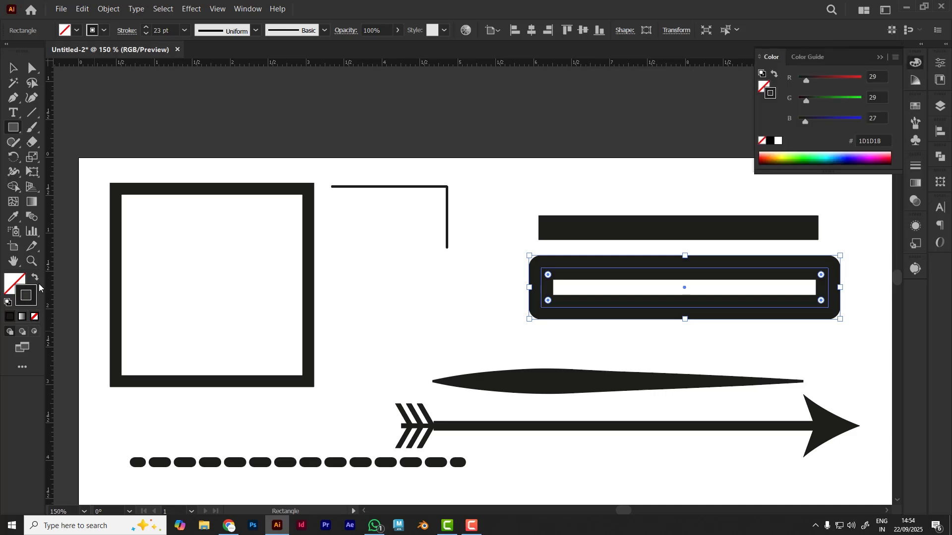
{"action": "left_click", "coordinate": [35, 279]}
{"action": "left_click", "coordinate": [433, 307]}
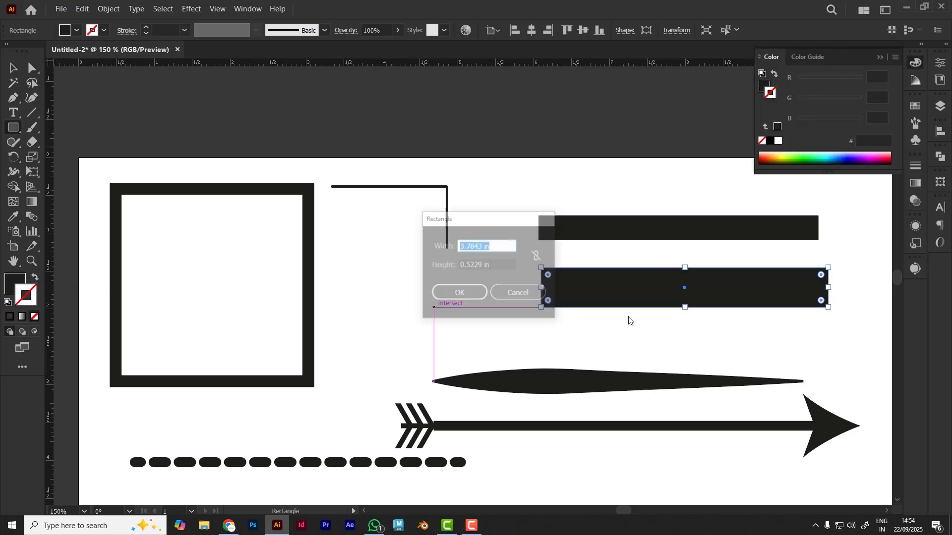
{"action": "left_click", "coordinate": [498, 298]}
{"action": "key", "text": "v"}
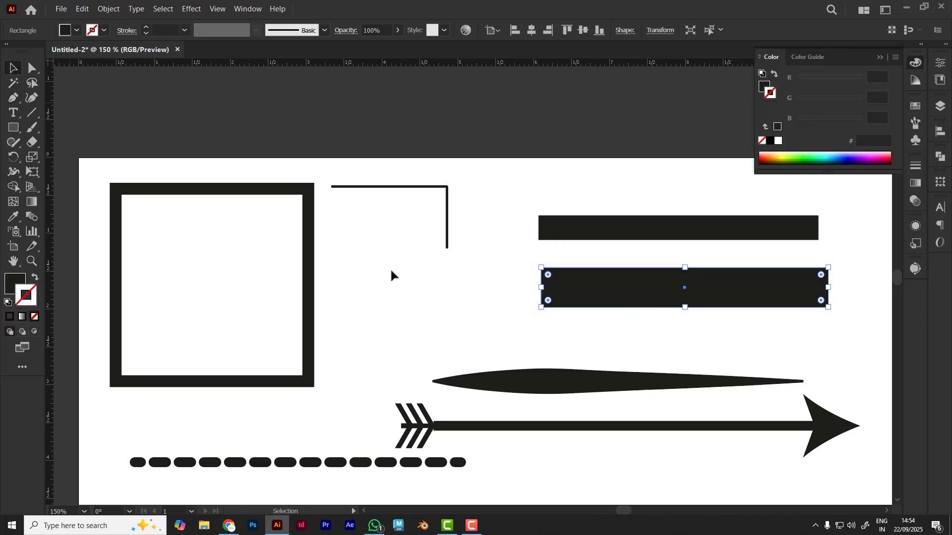
Reduce the filled rectangle's height from its lower edge to roughly match the thick line
{"action": "left_click", "coordinate": [685, 317]}
{"action": "left_click", "coordinate": [685, 304]}
{"action": "left_click_drag", "start_coordinate": [684, 307], "coordinate": [685, 295]}
{"action": "left_click", "coordinate": [705, 325]}
Move the thick line below the filled rectangle, and select each shape in turn to compare them
{"action": "left_click_drag", "start_coordinate": [638, 231], "coordinate": [456, 336]}
{"action": "left_click", "coordinate": [714, 320]}
{"action": "left_click", "coordinate": [639, 280]}
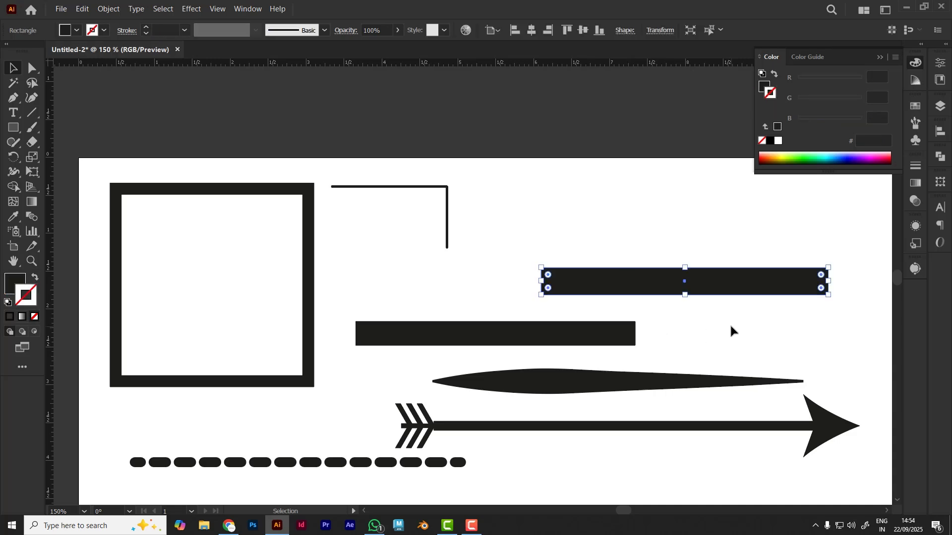
{"action": "left_click", "coordinate": [433, 339]}
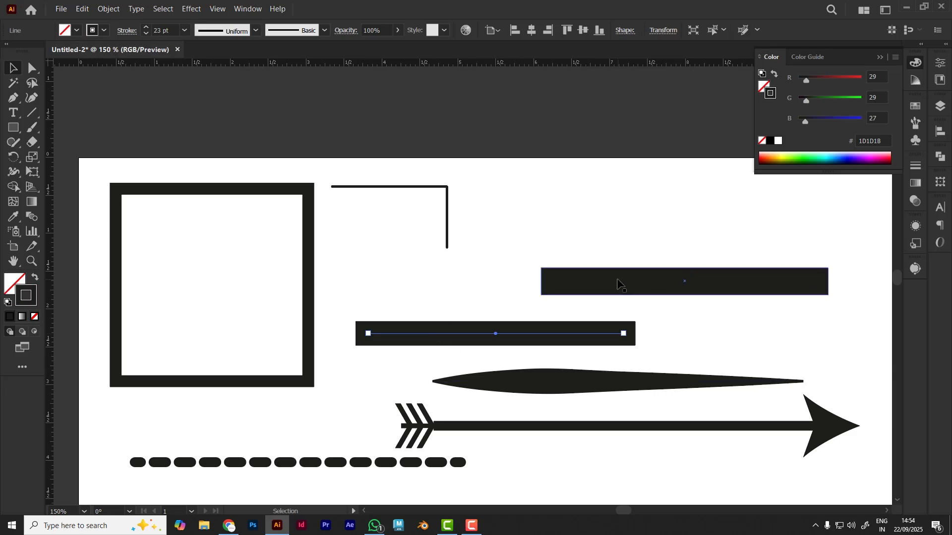
Move the filled rectangle above the artboard, and place the thick line in the space above the tapered shape
{"action": "left_click_drag", "start_coordinate": [617, 271], "coordinate": [614, 108]}
{"action": "left_click_drag", "start_coordinate": [514, 348], "coordinate": [568, 292]}
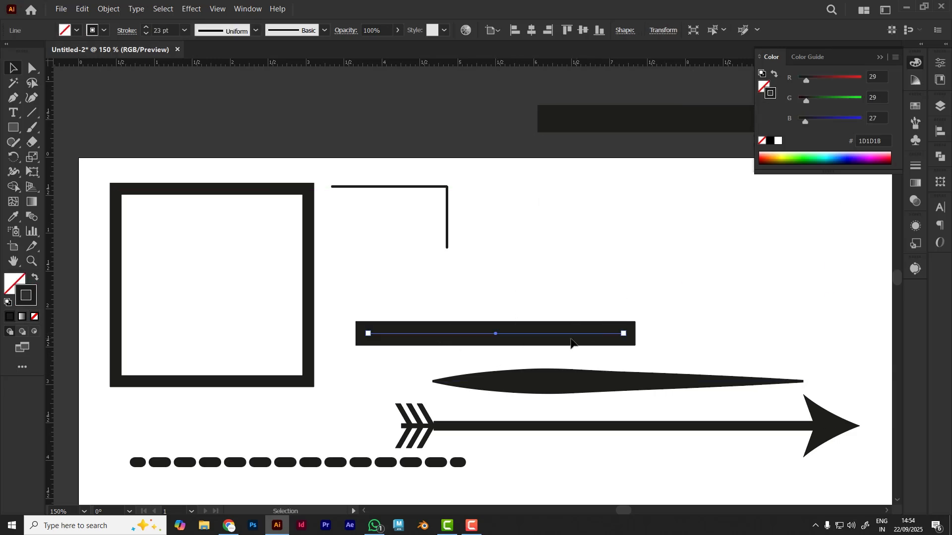
{"action": "left_click_drag", "start_coordinate": [562, 340], "coordinate": [606, 295]}
{"action": "left_click_drag", "start_coordinate": [570, 331], "coordinate": [698, 273]}
{"action": "left_click", "coordinate": [642, 317]}
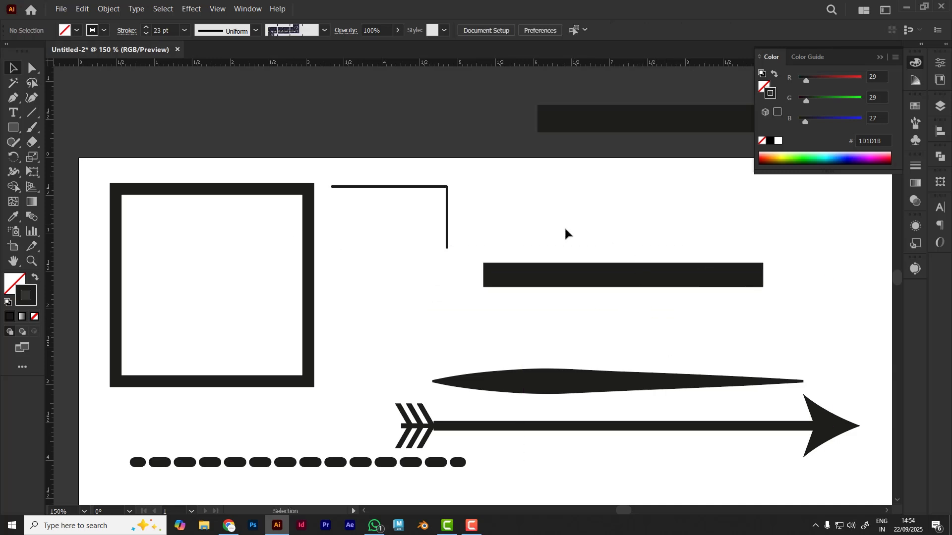
Expand the thick line's fill and stroke into a filled shape, and select the result
{"action": "left_click_drag", "start_coordinate": [623, 283], "coordinate": [642, 313]}
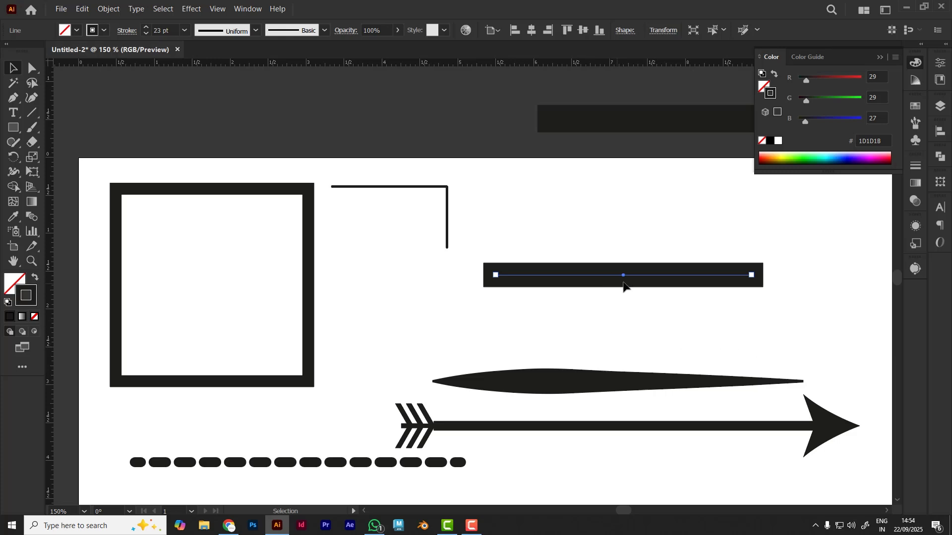
{"action": "left_click", "coordinate": [108, 8]}
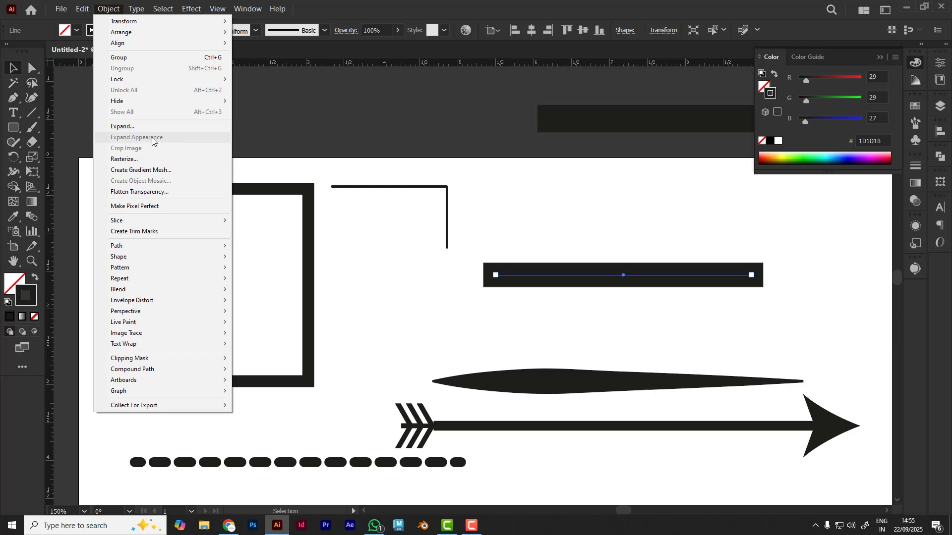
{"action": "left_click", "coordinate": [123, 128]}
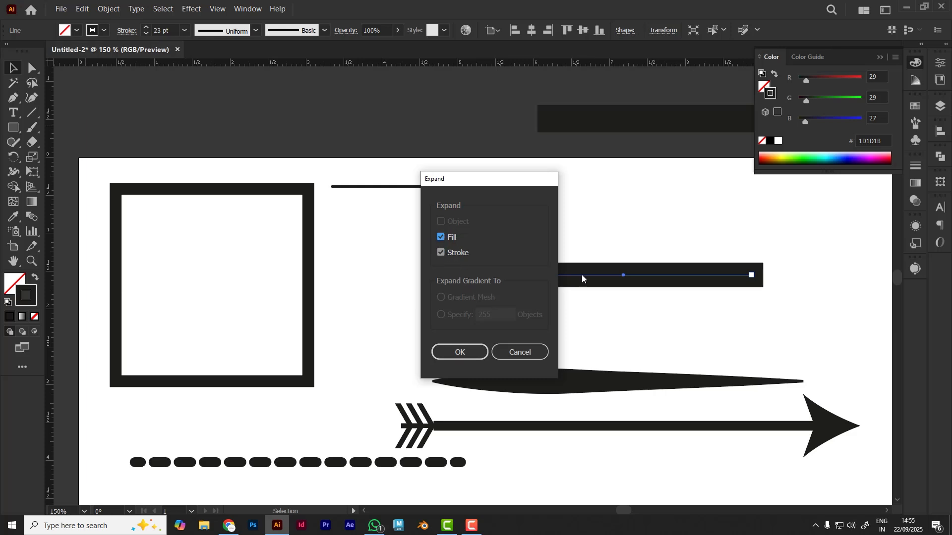
{"action": "left_click", "coordinate": [458, 352]}
{"action": "left_click", "coordinate": [630, 296]}
{"action": "left_click", "coordinate": [620, 283]}
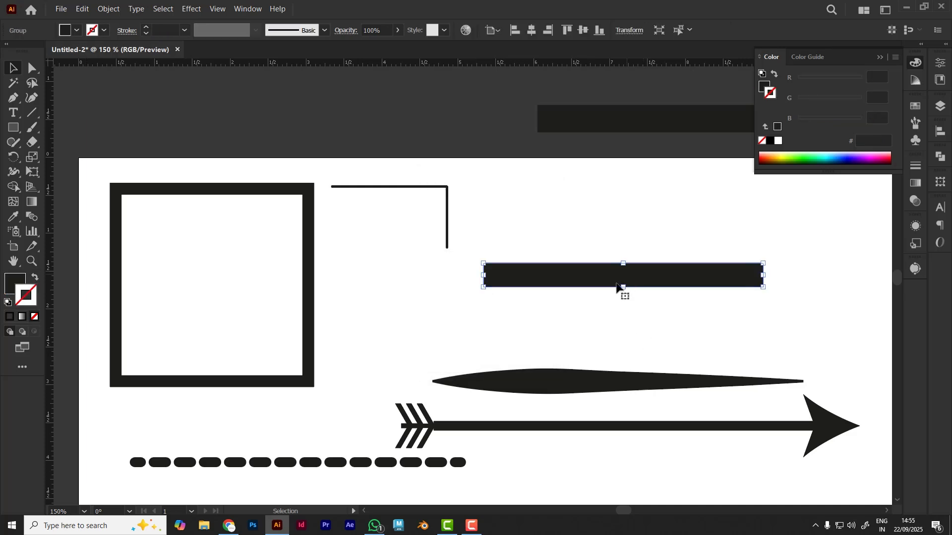
Give the expanded thick line shape a yellow stroke in colour FFF800
{"action": "double_click", "coordinate": [27, 301]}
{"action": "left_click_drag", "start_coordinate": [552, 316], "coordinate": [571, 282]}
{"action": "left_click", "coordinate": [698, 293]}
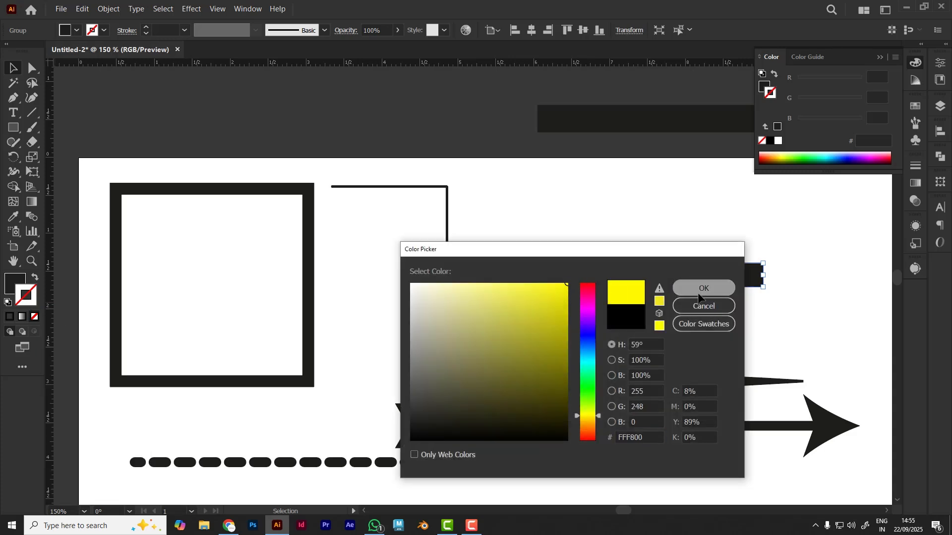
Set the expanded shape's stroke to the red colour EF2D00 and deselect it
{"action": "double_click", "coordinate": [27, 298]}
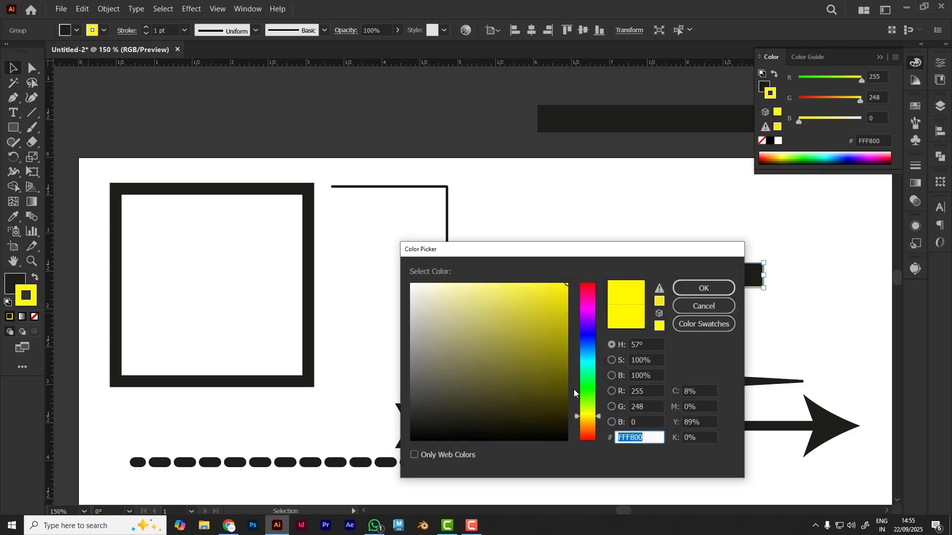
{"action": "left_click_drag", "start_coordinate": [590, 416], "coordinate": [590, 436]}
{"action": "left_click_drag", "start_coordinate": [564, 299], "coordinate": [580, 292]}
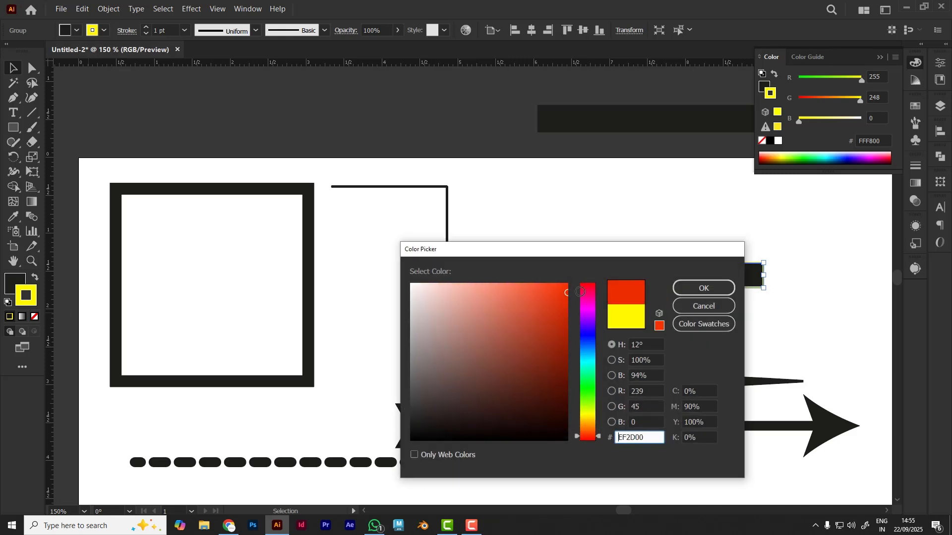
{"action": "left_click", "coordinate": [732, 290]}
{"action": "left_click", "coordinate": [686, 323]}
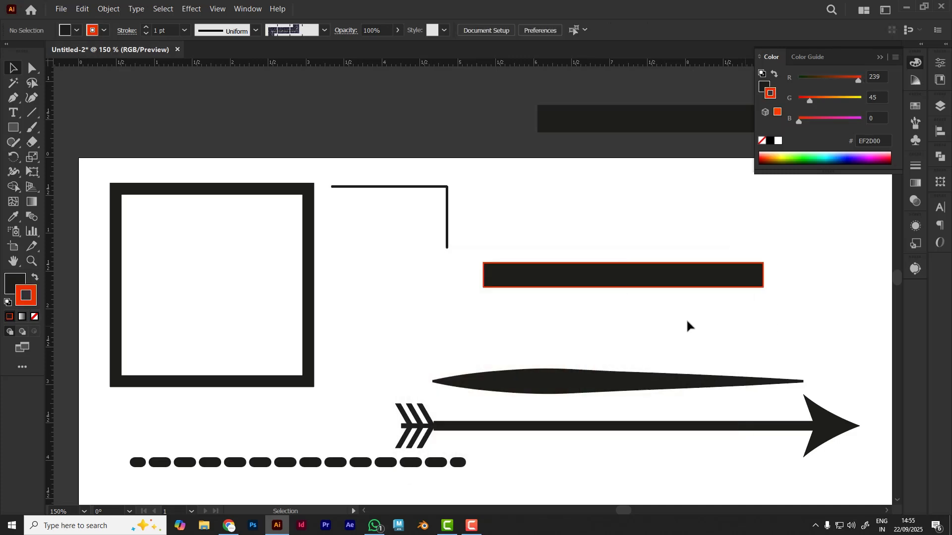
Raise the stroke weight of the red-outlined bar to 6 pt and deselect it
{"action": "left_click", "coordinate": [700, 271]}
{"action": "left_click", "coordinate": [145, 27]}
{"action": "left_click", "coordinate": [145, 26]}
{"action": "left_click", "coordinate": [144, 26]}
{"action": "left_click", "coordinate": [144, 26]}
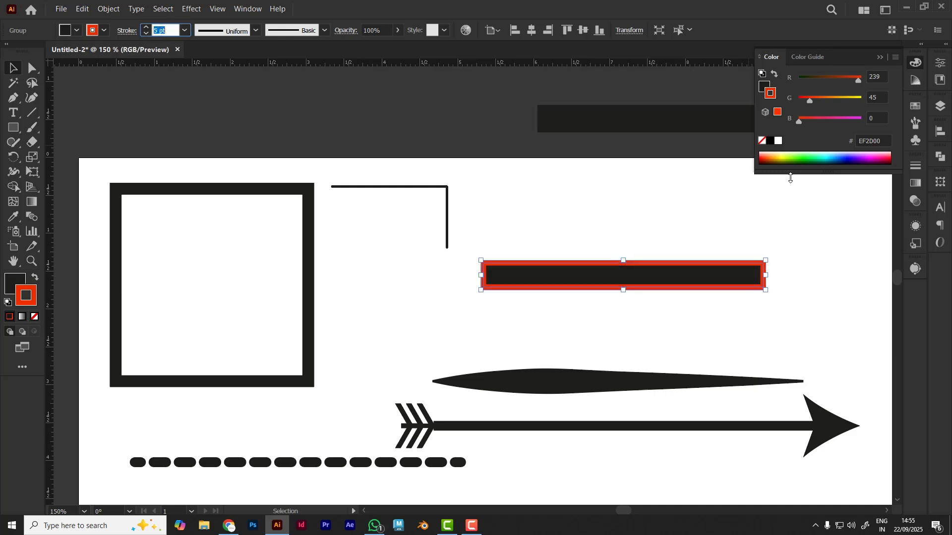
{"action": "left_click", "coordinate": [562, 320]}
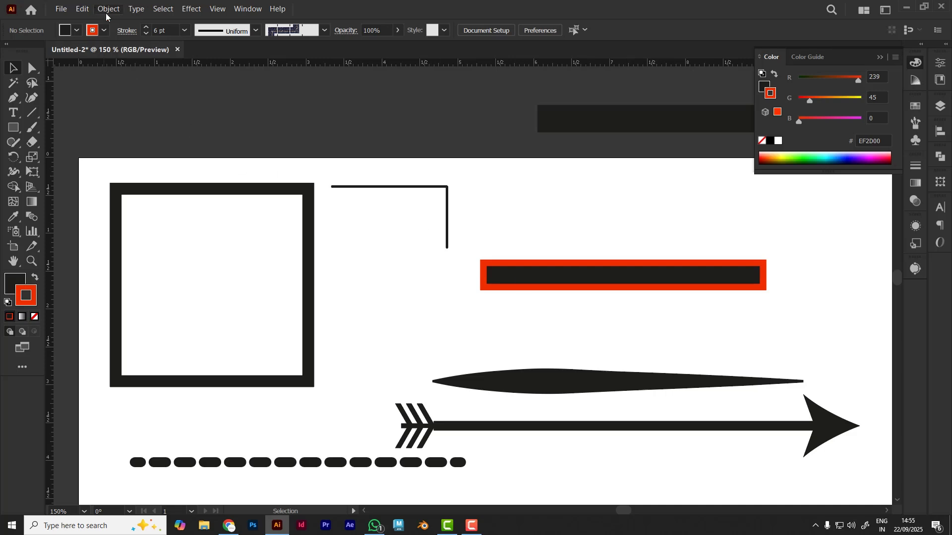
Add a point text object reading "A" in the empty space beside the artboard with the Type tool
{"action": "key", "text": "space"}
{"action": "left_click_drag", "start_coordinate": [177, 377], "coordinate": [558, 329]}
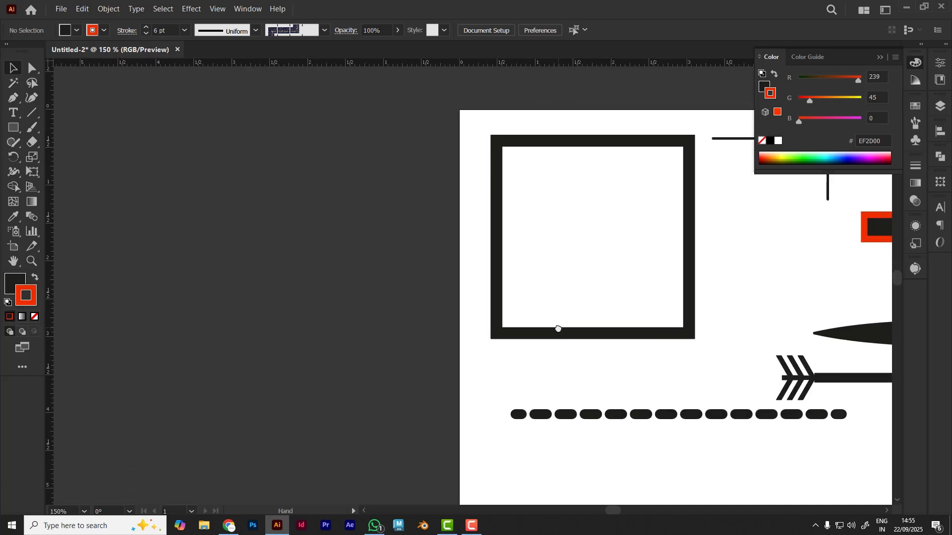
{"action": "left_click", "coordinate": [14, 113]}
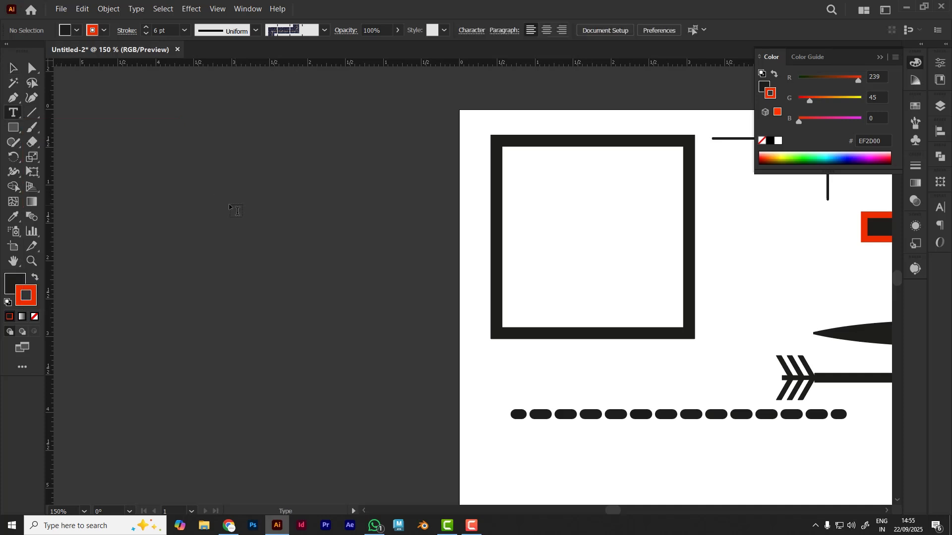
{"action": "left_click", "coordinate": [184, 215]}
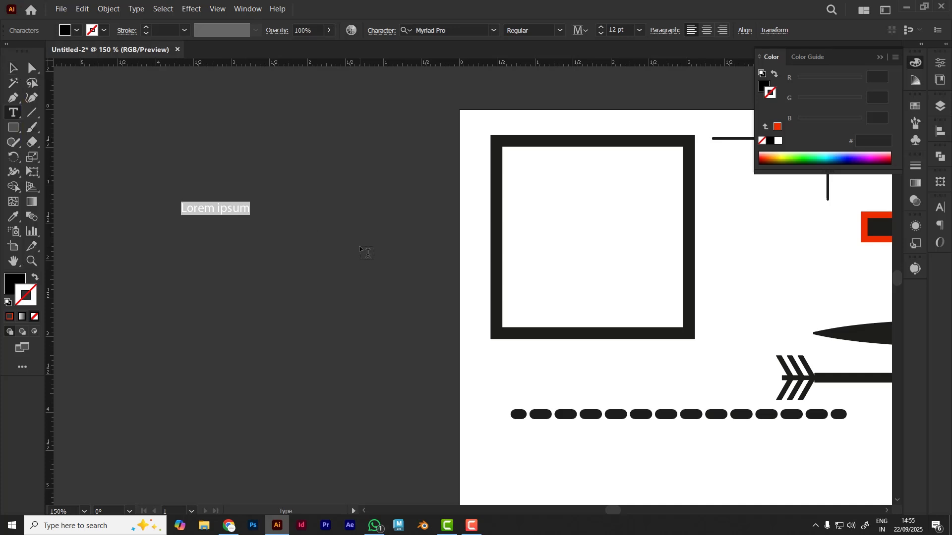
{"action": "key", "text": "Escape"}
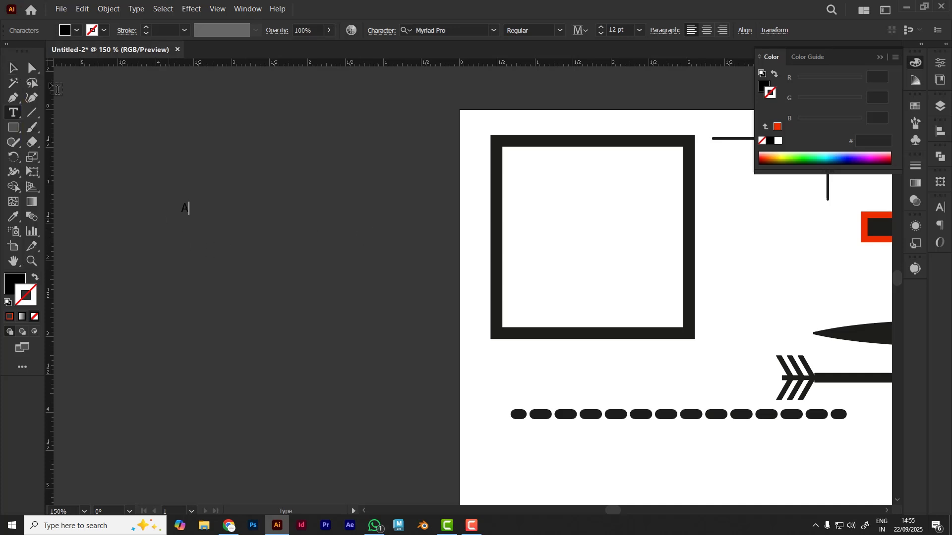
{"action": "left_click", "coordinate": [13, 68]}
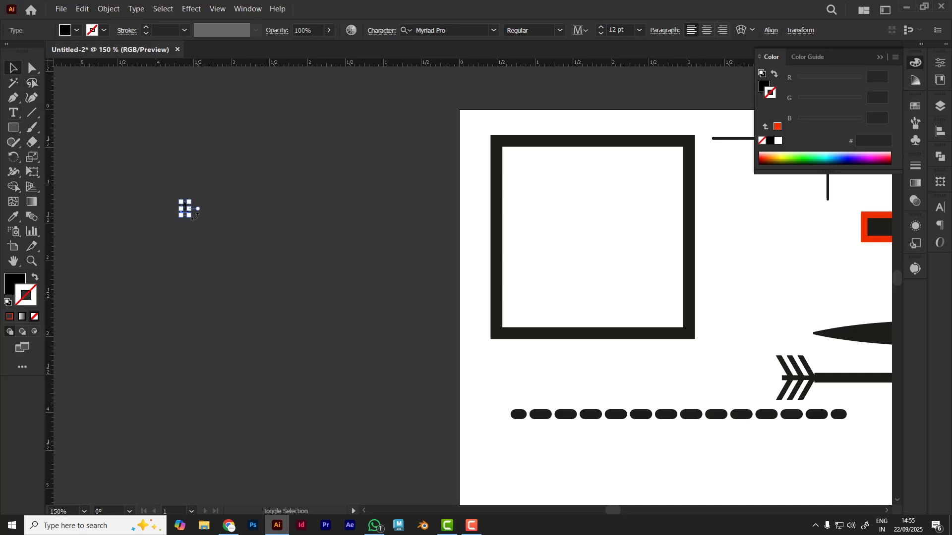
Enlarge the letter A to about 111.4 pt and move it up and slightly left
{"action": "left_click_drag", "start_coordinate": [192, 217], "coordinate": [362, 327]}
{"action": "left_click", "coordinate": [254, 299]}
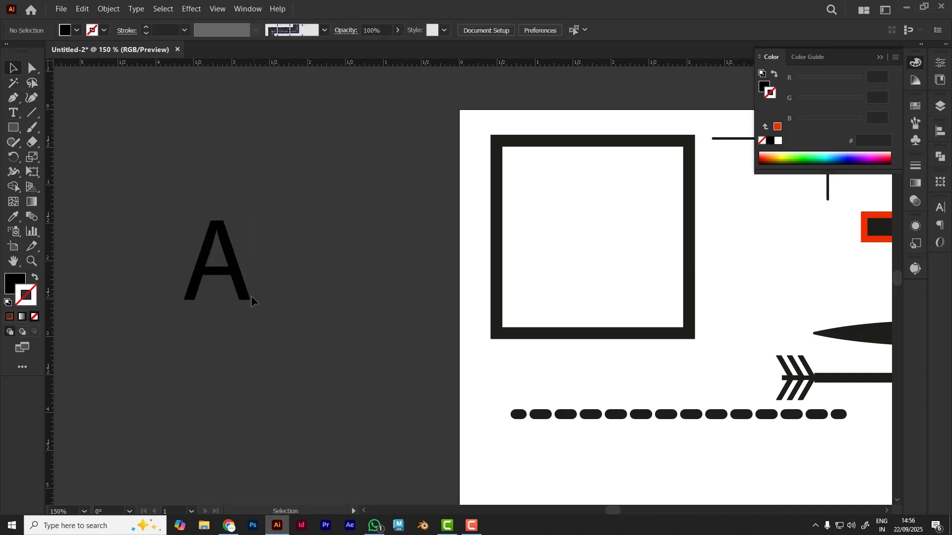
{"action": "left_click_drag", "start_coordinate": [240, 291], "coordinate": [200, 225]}
{"action": "left_click", "coordinate": [194, 288]}
Draw an area text frame filled with Lorem ipsum placeholder text below the letter A
{"action": "left_click", "coordinate": [13, 113]}
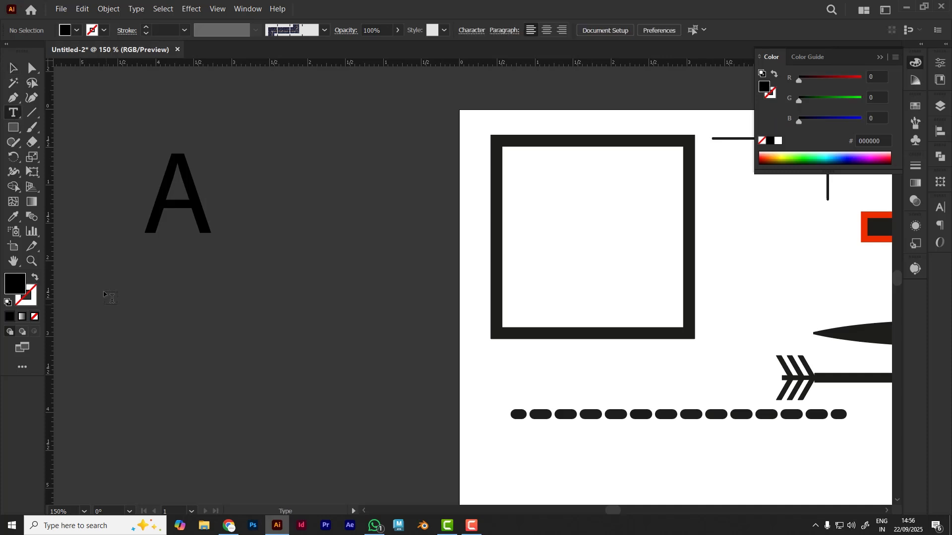
{"action": "left_click_drag", "start_coordinate": [110, 283], "coordinate": [314, 382]}
{"action": "left_click", "coordinate": [13, 68]}
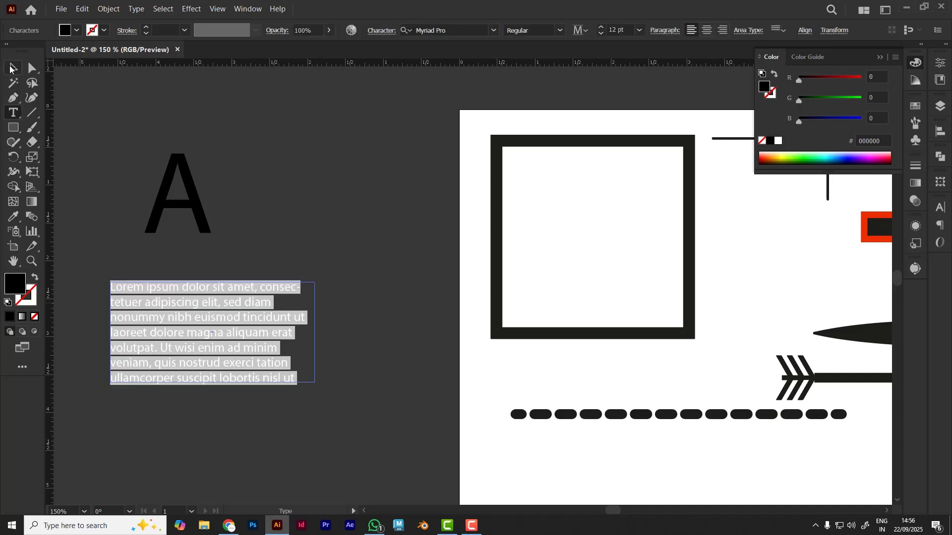
{"action": "left_click", "coordinate": [269, 129]}
Check the live letter A for editable anchor points with the Direct Selection tool
{"action": "left_click_drag", "start_coordinate": [274, 204], "coordinate": [320, 229]}
{"action": "left_click", "coordinate": [240, 240]}
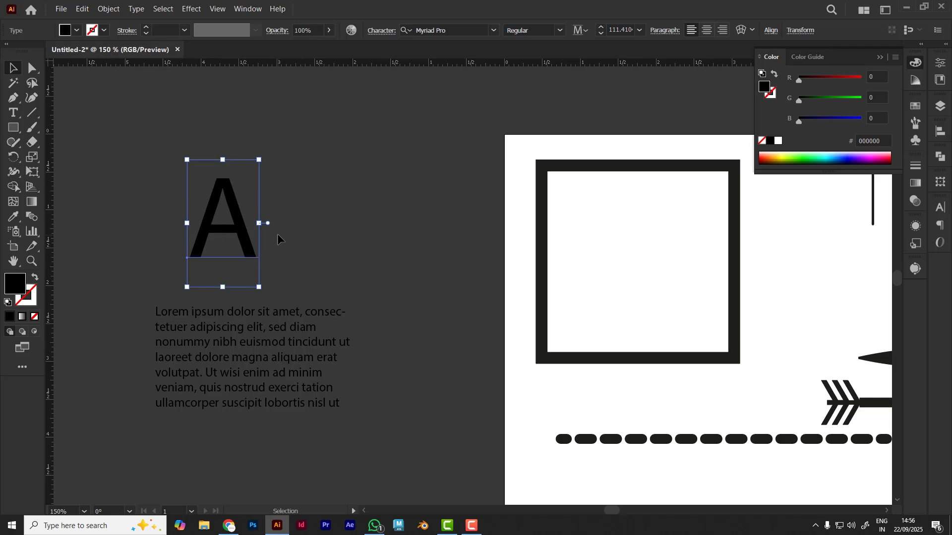
{"action": "left_click", "coordinate": [33, 68]}
{"action": "left_click", "coordinate": [138, 258]}
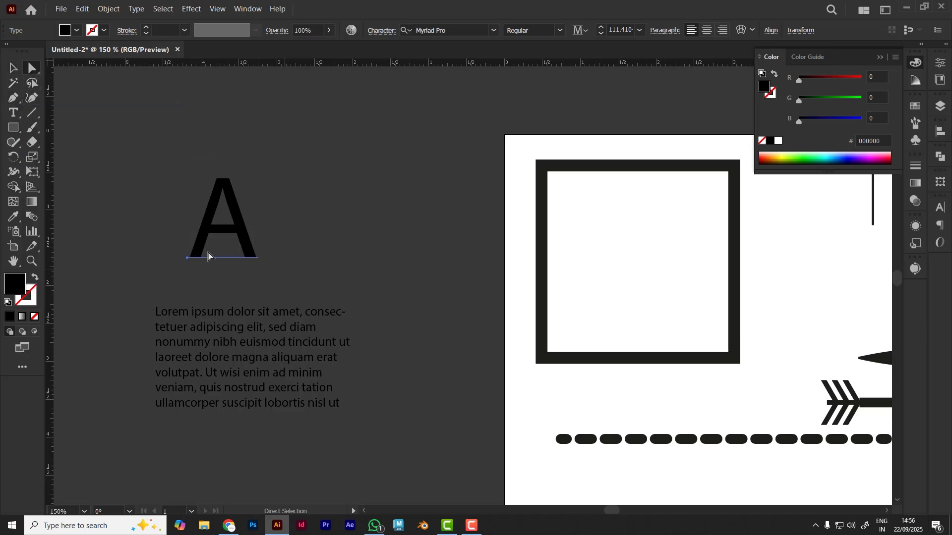
{"action": "left_click", "coordinate": [13, 68]}
{"action": "left_click", "coordinate": [291, 159]}
Convert the letter A to editable shapes with Create Outlines and deselect it
{"action": "left_click", "coordinate": [237, 218]}
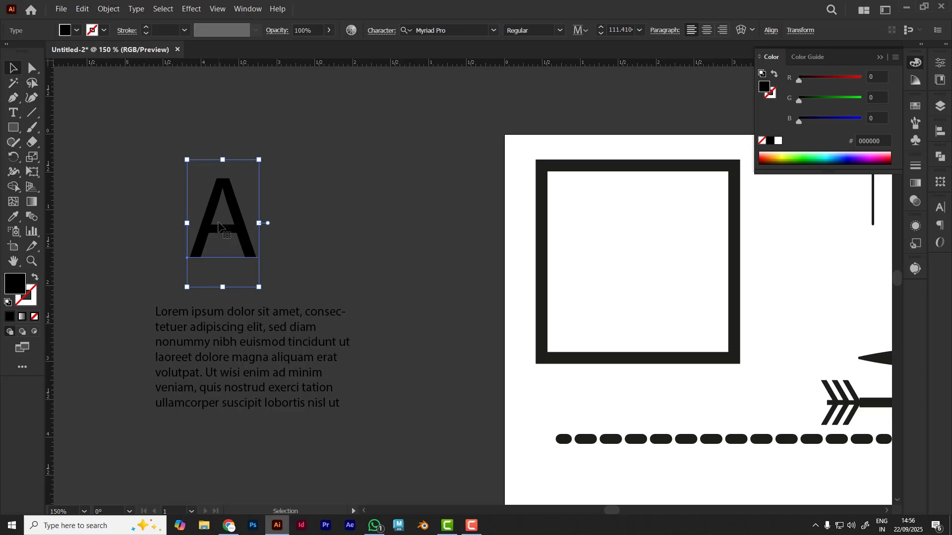
{"action": "right_click", "coordinate": [220, 188]}
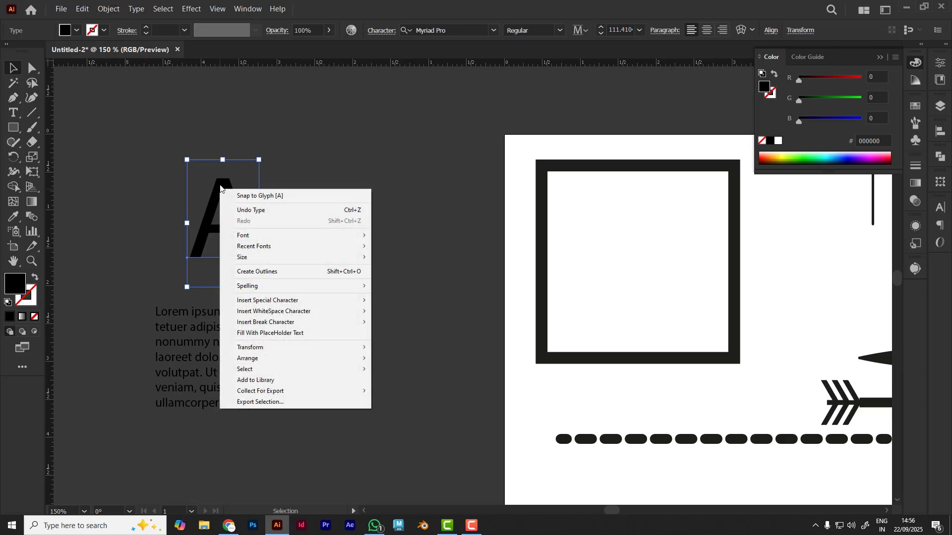
{"action": "left_click", "coordinate": [260, 272]}
{"action": "left_click", "coordinate": [332, 254]}
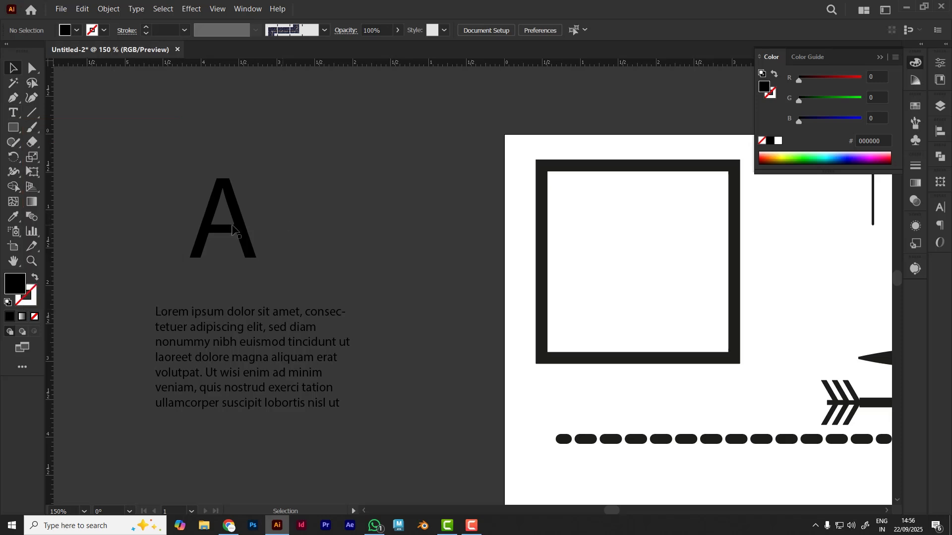
Use Direct Selection to stretch the right leg of the outlined A downward and outward from its foot
{"action": "left_click", "coordinate": [13, 116]}
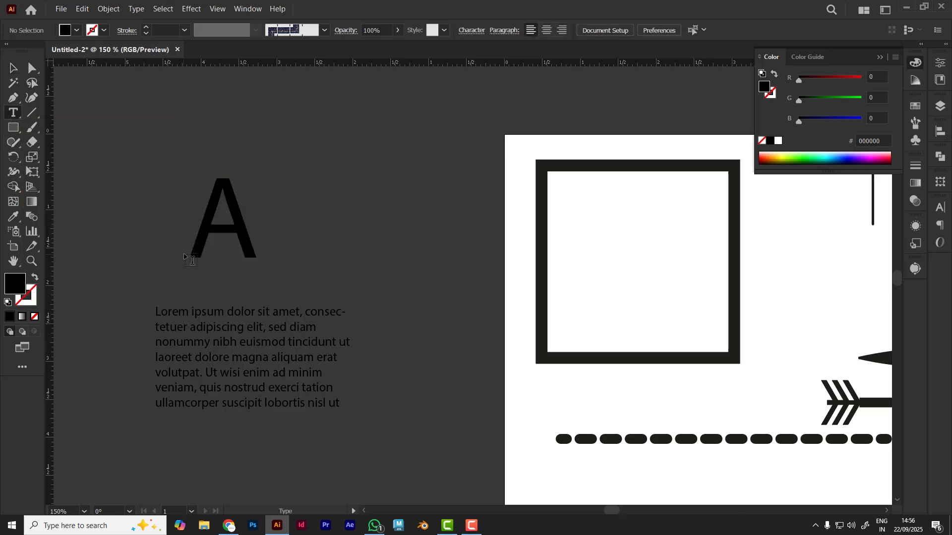
{"action": "left_click", "coordinate": [32, 69]}
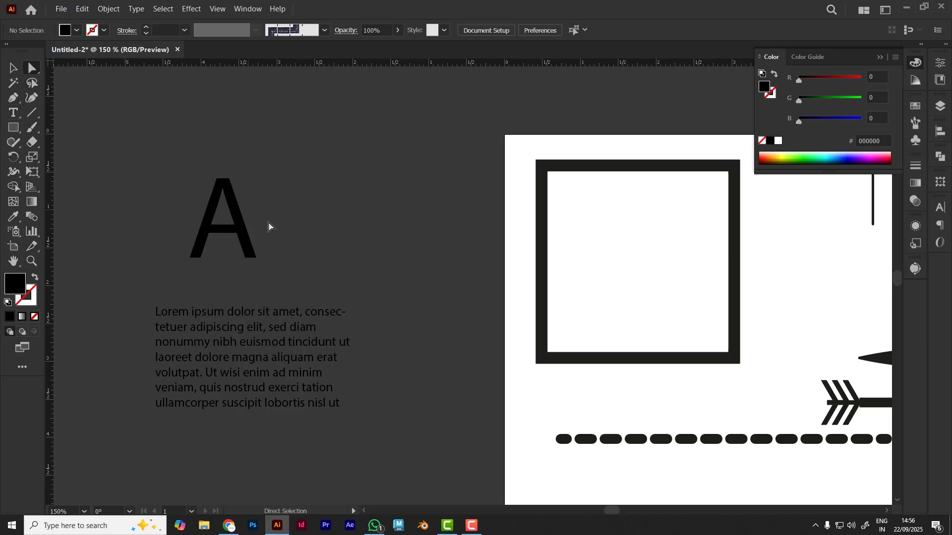
{"action": "scroll", "coordinate": [268, 224], "scroll_direction": "up", "scroll_amount": 3}
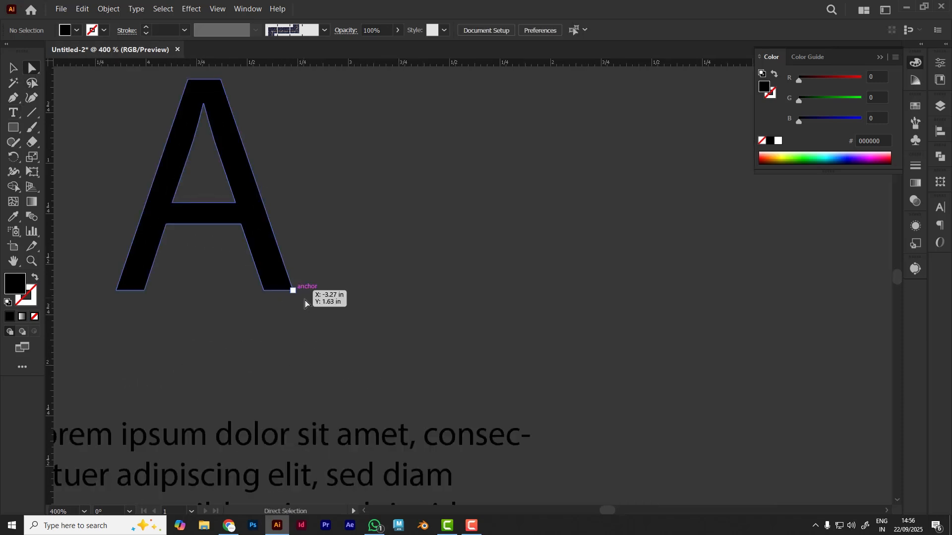
{"action": "left_click", "coordinate": [293, 290]}
{"action": "left_click_drag", "start_coordinate": [309, 317], "coordinate": [354, 411]}
{"action": "left_click", "coordinate": [429, 348]}
{"action": "scroll", "coordinate": [429, 352], "scroll_direction": "down", "scroll_amount": 1}
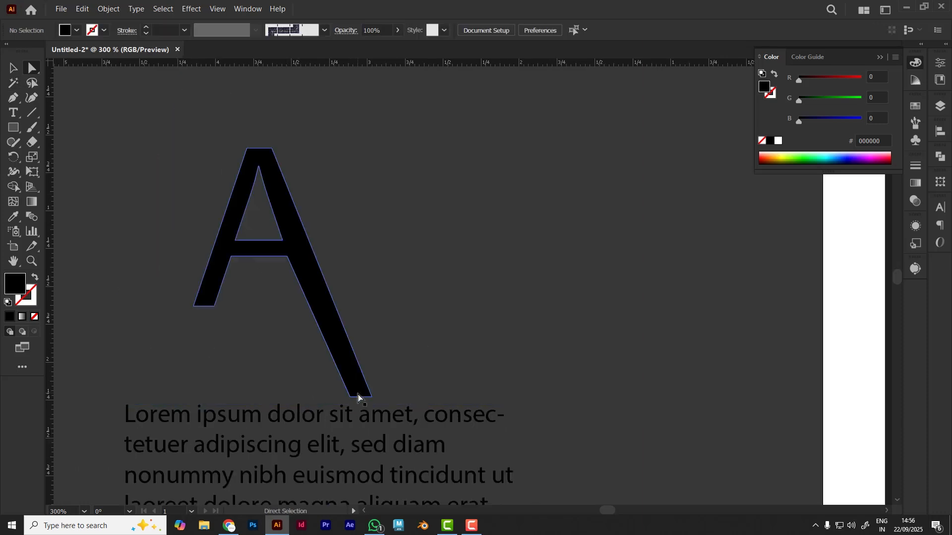
Move the inner bottom anchor of the A's right leg about 0.99 in to the left, and deselect it
{"action": "left_click_drag", "start_coordinate": [352, 396], "coordinate": [200, 393]}
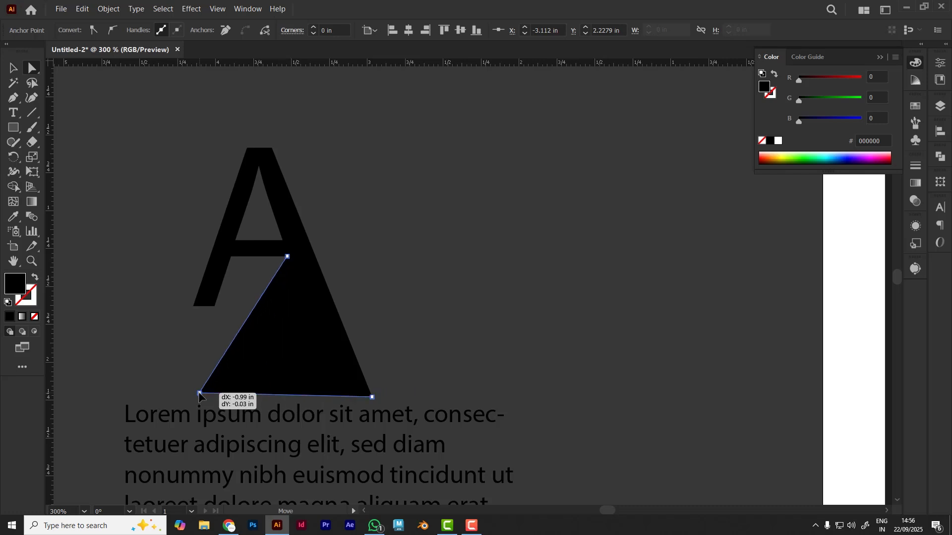
{"action": "left_click", "coordinate": [488, 322]}
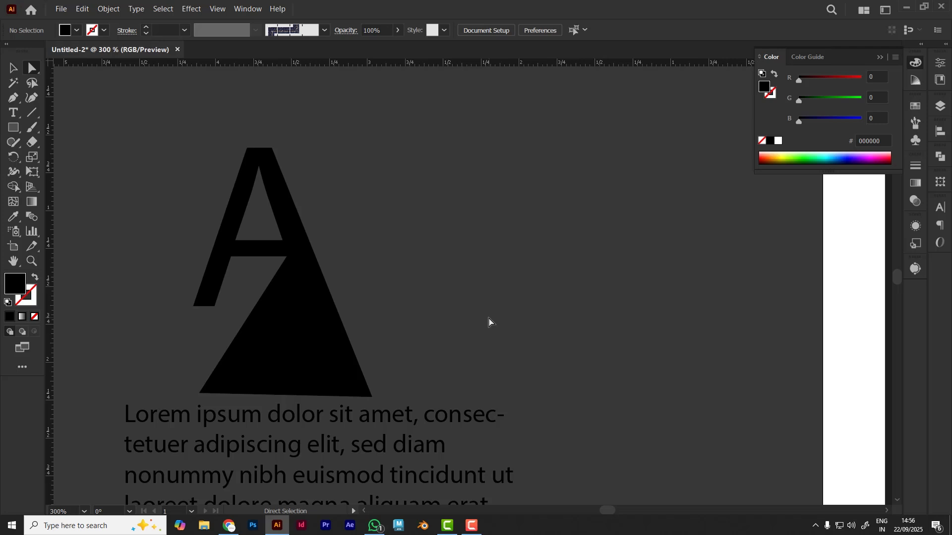
{"action": "scroll", "coordinate": [488, 322], "scroll_direction": "down", "scroll_amount": 3}
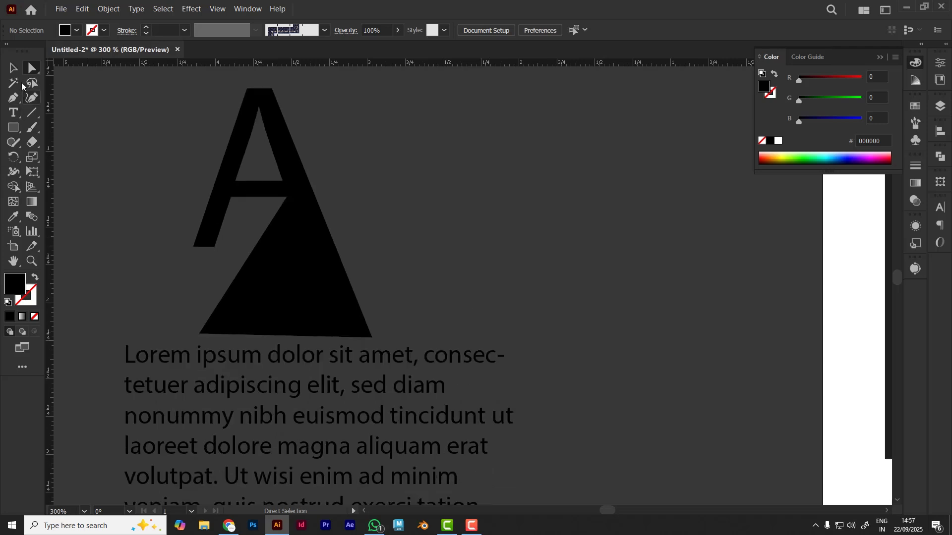
Move the whole reshaped letter A upward, away from the paragraph text
{"action": "key", "text": "v"}
{"action": "scroll", "coordinate": [510, 273], "scroll_direction": "down", "scroll_amount": 3}
{"action": "left_click_drag", "start_coordinate": [319, 248], "coordinate": [331, 145]}
{"action": "left_click", "coordinate": [548, 354]}
{"action": "scroll", "coordinate": [570, 342], "scroll_direction": "down", "scroll_amount": 5}
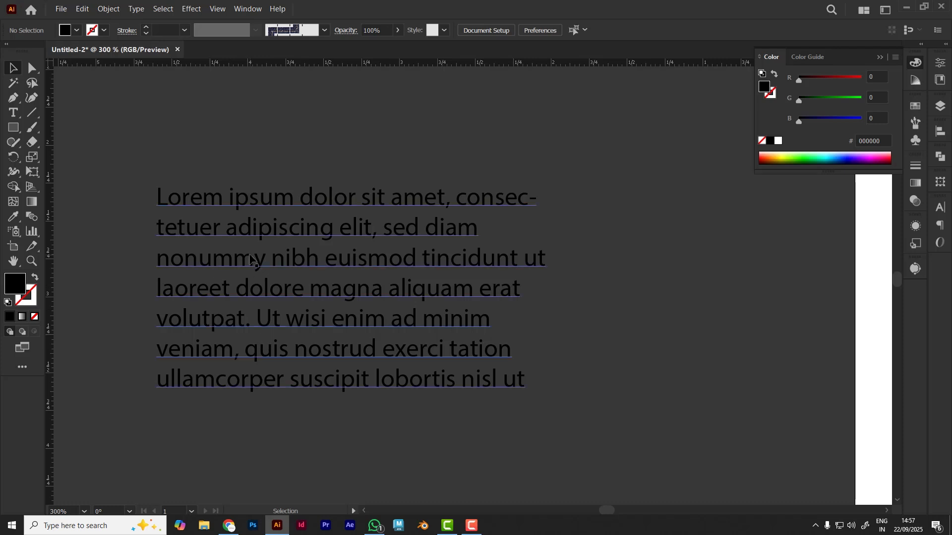
Expand the Lorem ipsum paragraph's object and fill into outlined shapes, and deselect the result
{"action": "left_click", "coordinate": [241, 270]}
{"action": "left_click", "coordinate": [715, 358]}
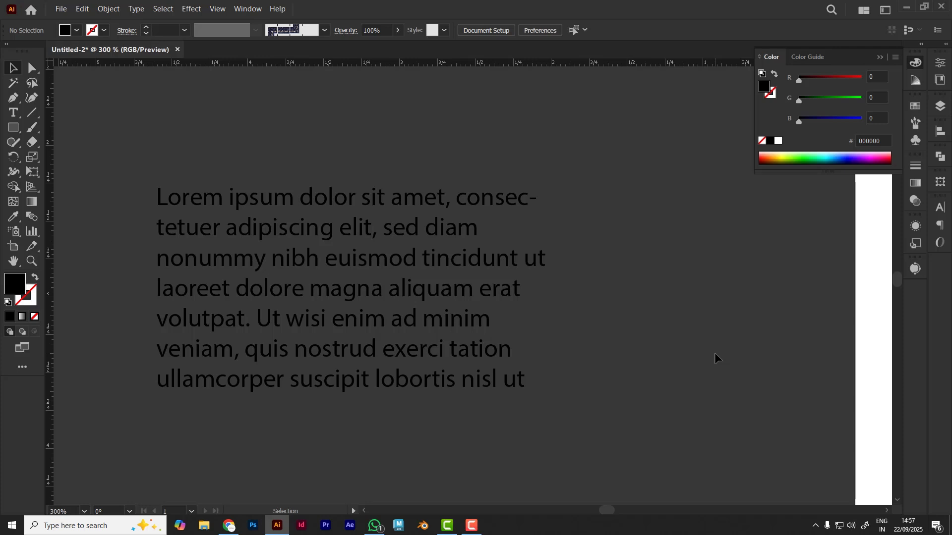
{"action": "left_click", "coordinate": [377, 284]}
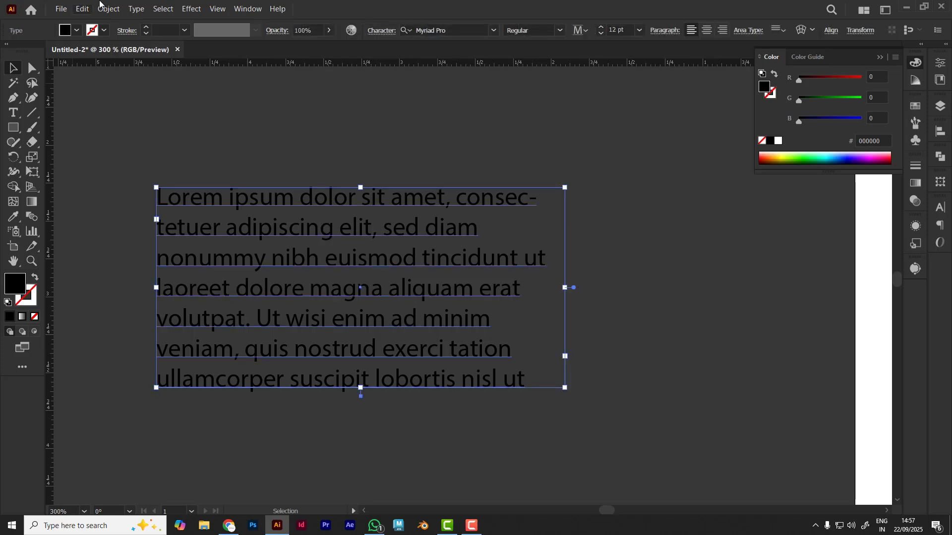
{"action": "left_click", "coordinate": [109, 9]}
{"action": "left_click", "coordinate": [137, 127]}
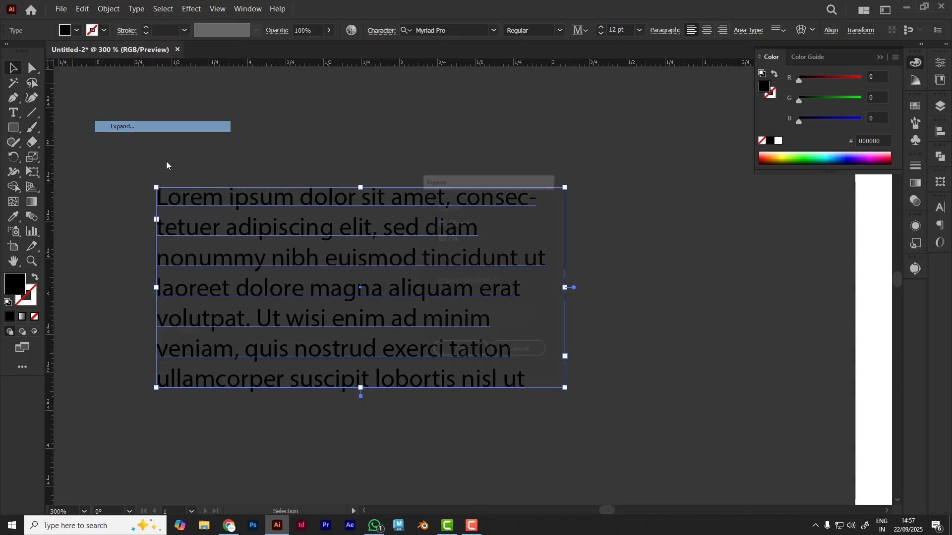
{"action": "left_click", "coordinate": [464, 353]}
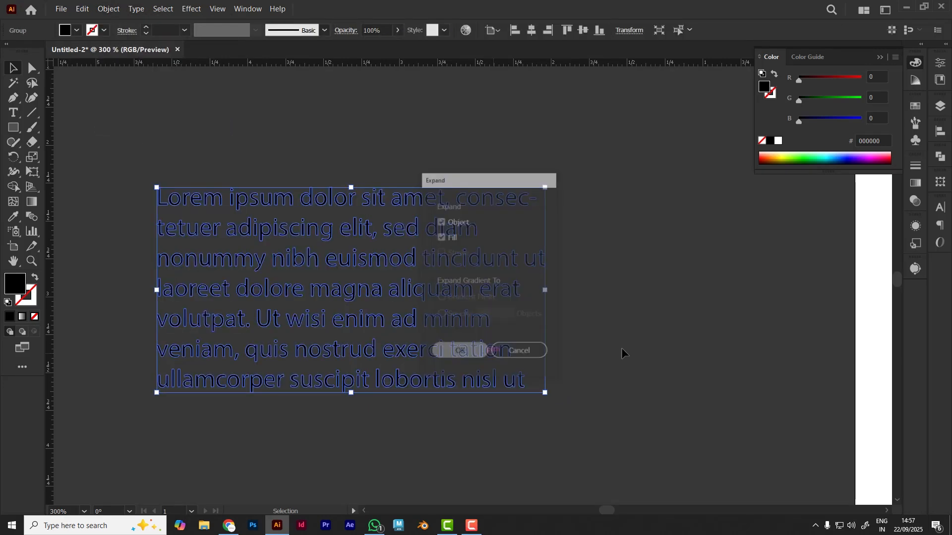
{"action": "left_click", "coordinate": [677, 339]}
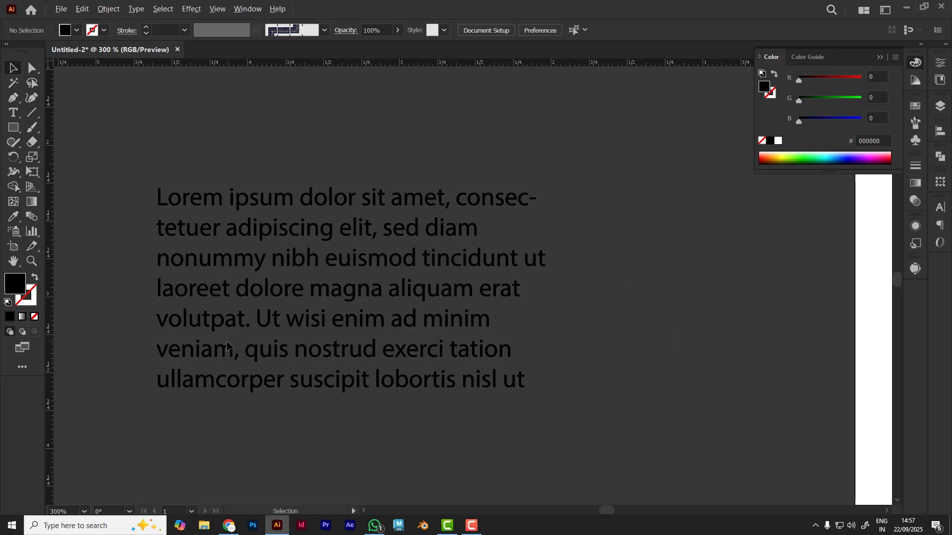
Bring the whole artboard and the outlined text into view, and collapse the Color panel
{"action": "scroll", "coordinate": [228, 341], "scroll_direction": "down", "scroll_amount": 3}
{"action": "left_click_drag", "start_coordinate": [766, 437], "coordinate": [466, 348]}
{"action": "scroll", "coordinate": [456, 351], "scroll_direction": "down", "scroll_amount": 3}
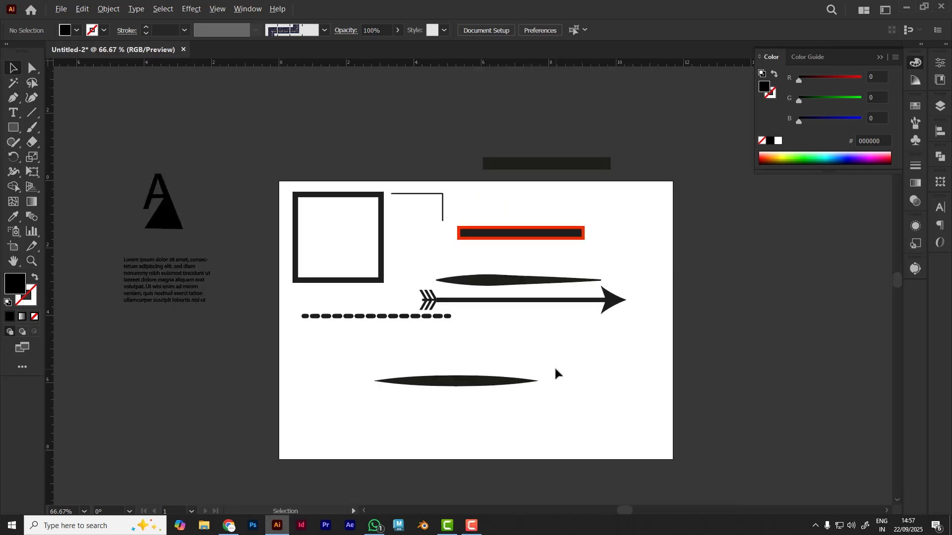
{"action": "scroll", "coordinate": [512, 440], "scroll_direction": "up", "scroll_amount": 1}
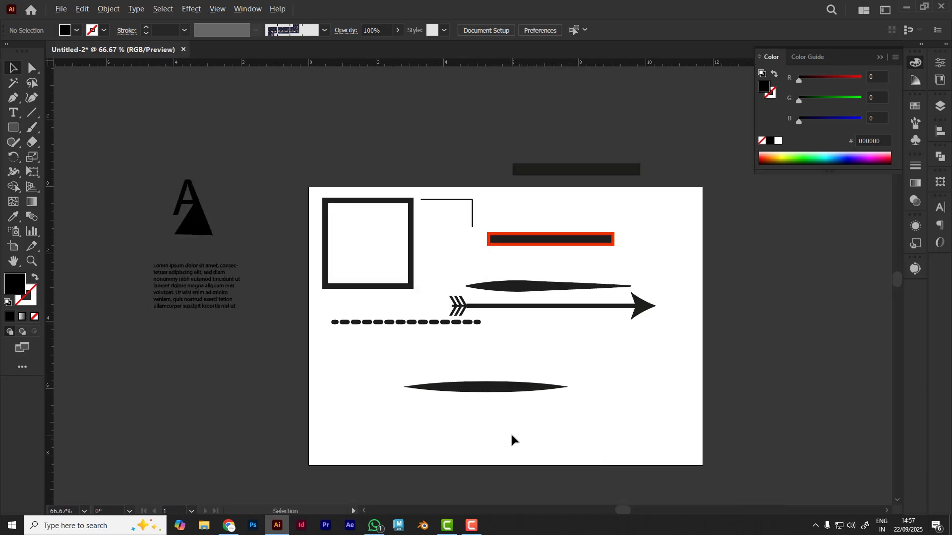
{"action": "left_click", "coordinate": [884, 60]}
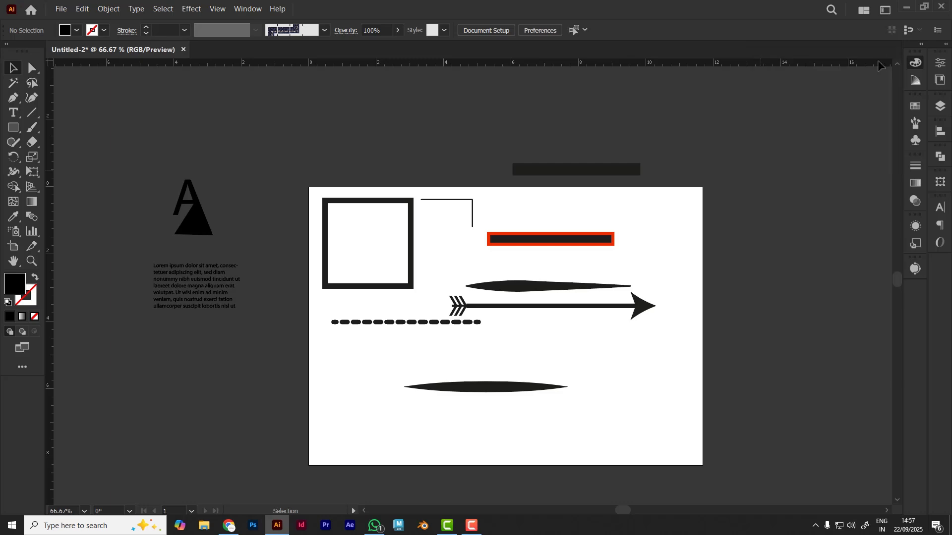